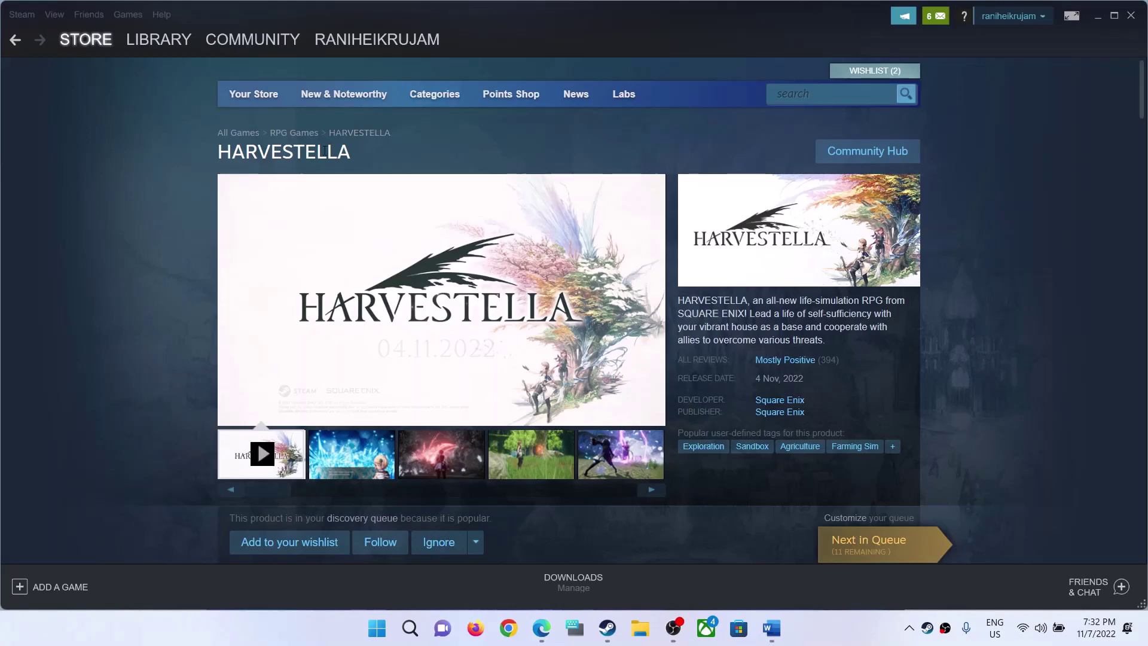
Bring the 'Fix HARVESTELLA Not Launching' Word guide in front of the Steam store page
mouse_move(595, 189)
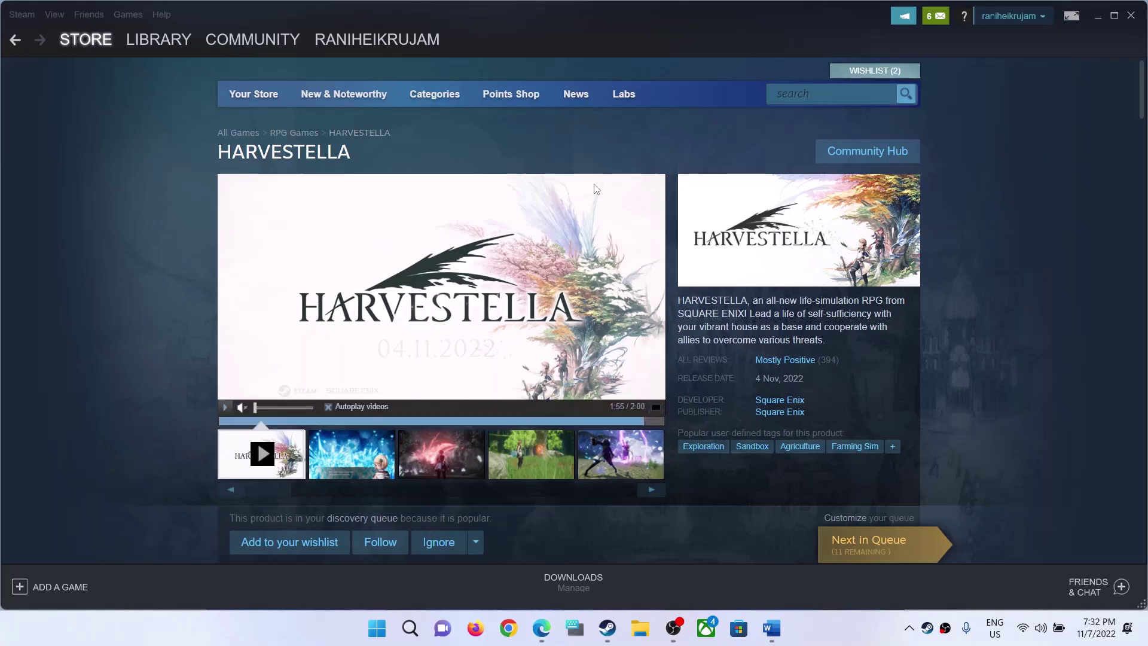
click(770, 629)
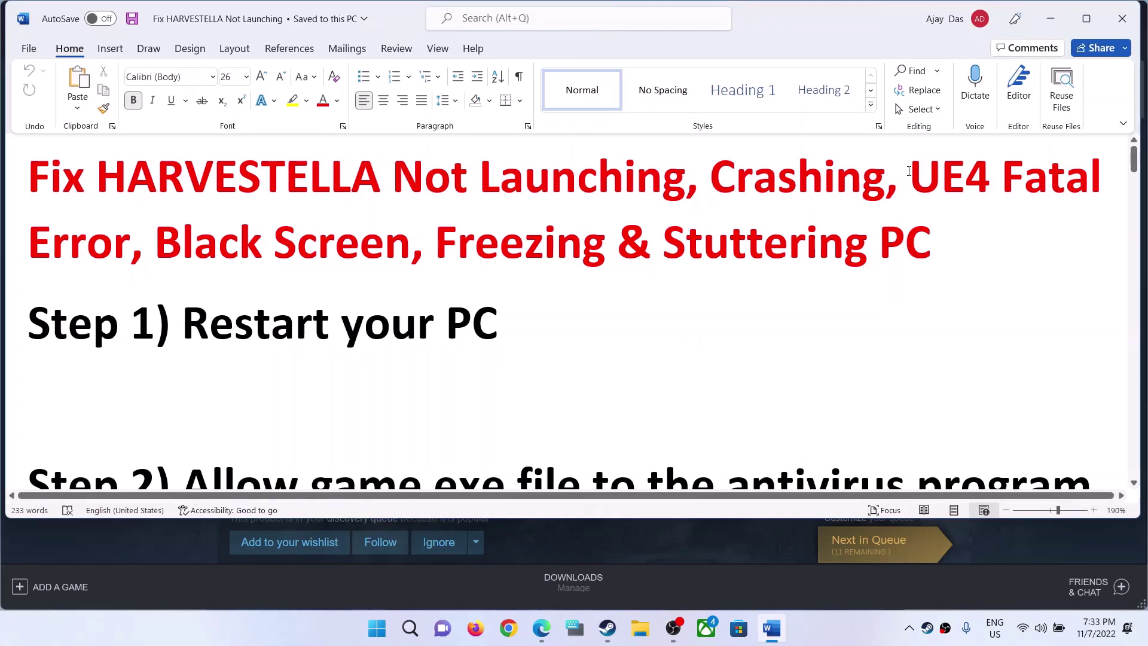
drag(905, 171, 1090, 192)
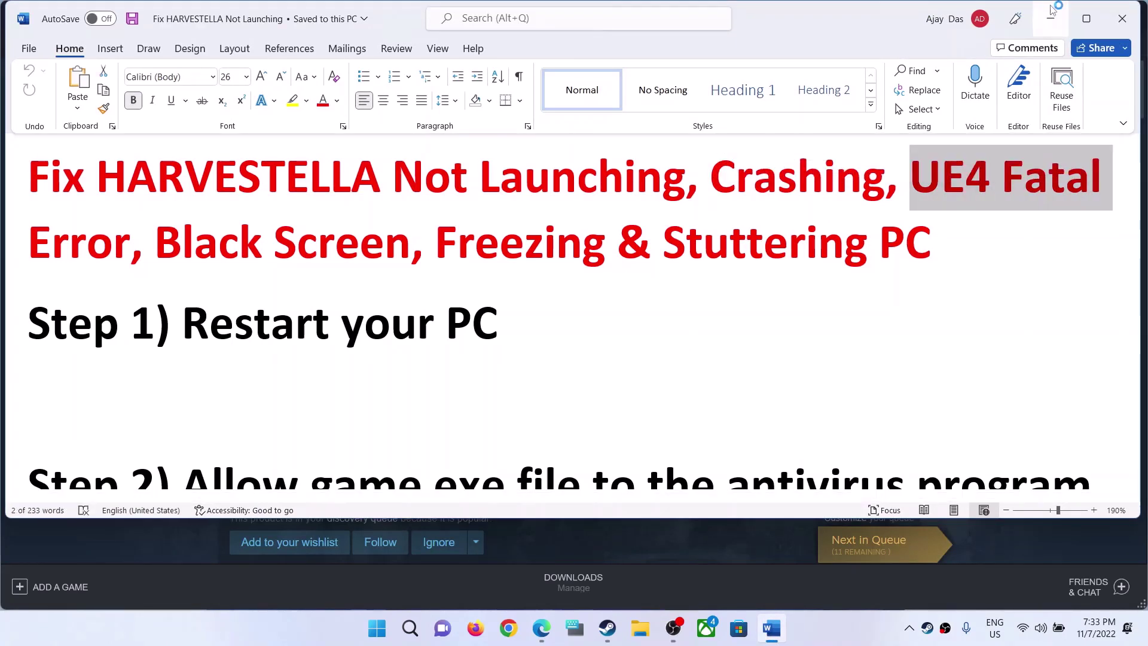
drag(181, 326, 499, 326)
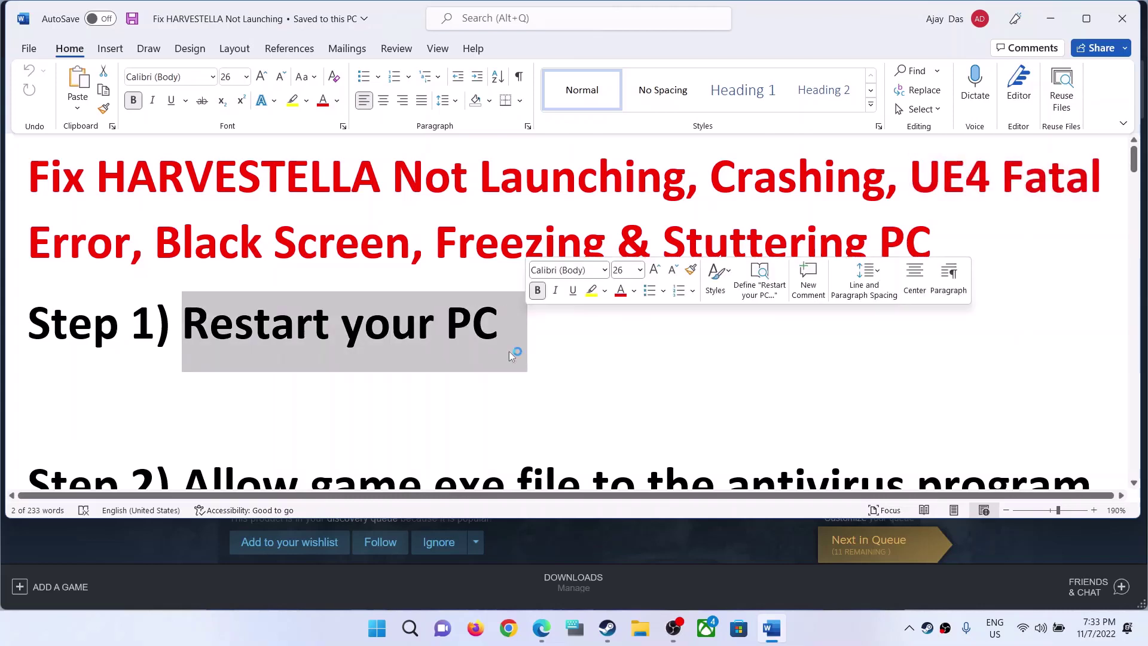
click(377, 627)
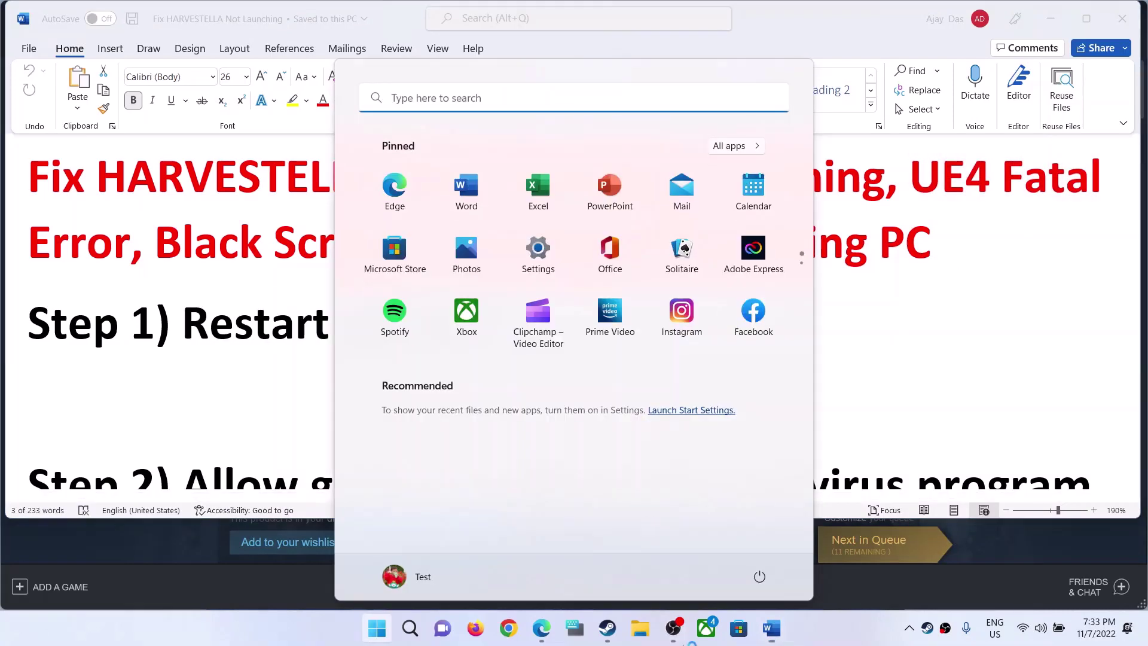
click(759, 575)
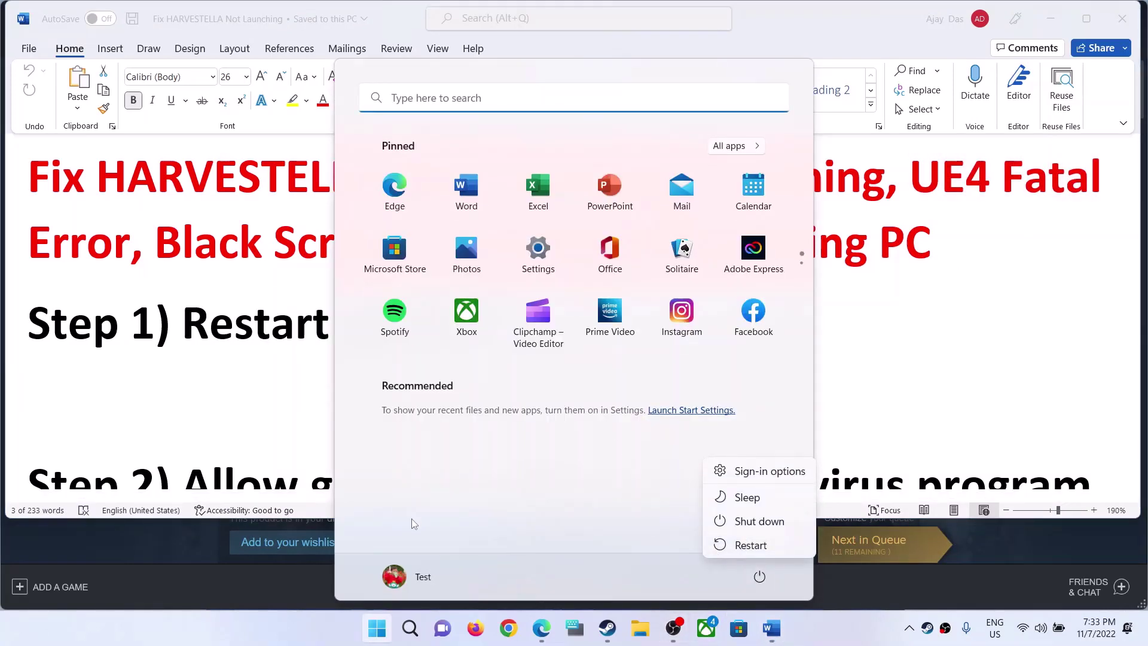
key(Escape)
key(Escape)
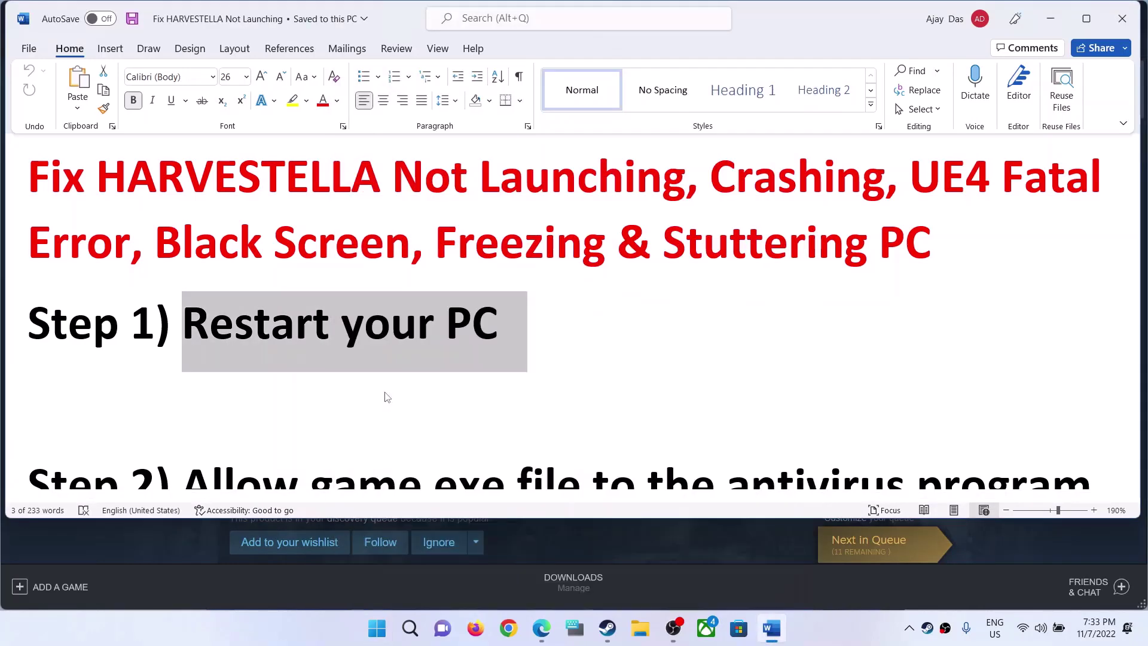
scroll(385, 396, down, 3)
scroll(385, 396, down, 1)
Highlight Step 2's Windows Security text, then launch Virus & threat protection from Settings › Privacy & security
drag(204, 277, 1033, 304)
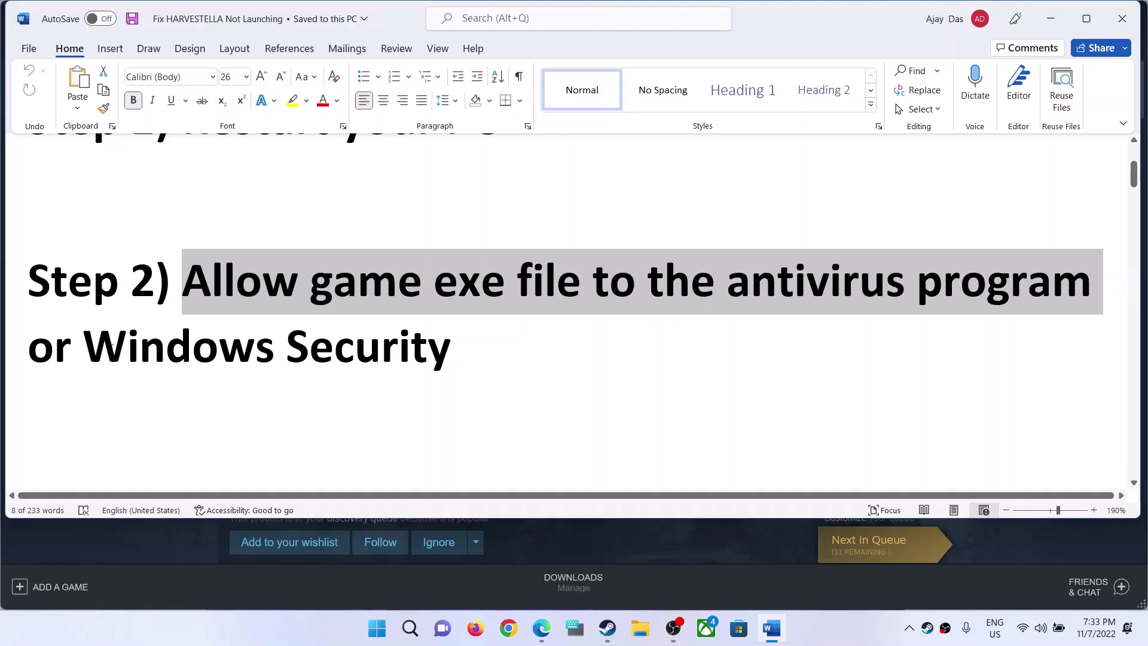
drag(114, 350, 309, 356)
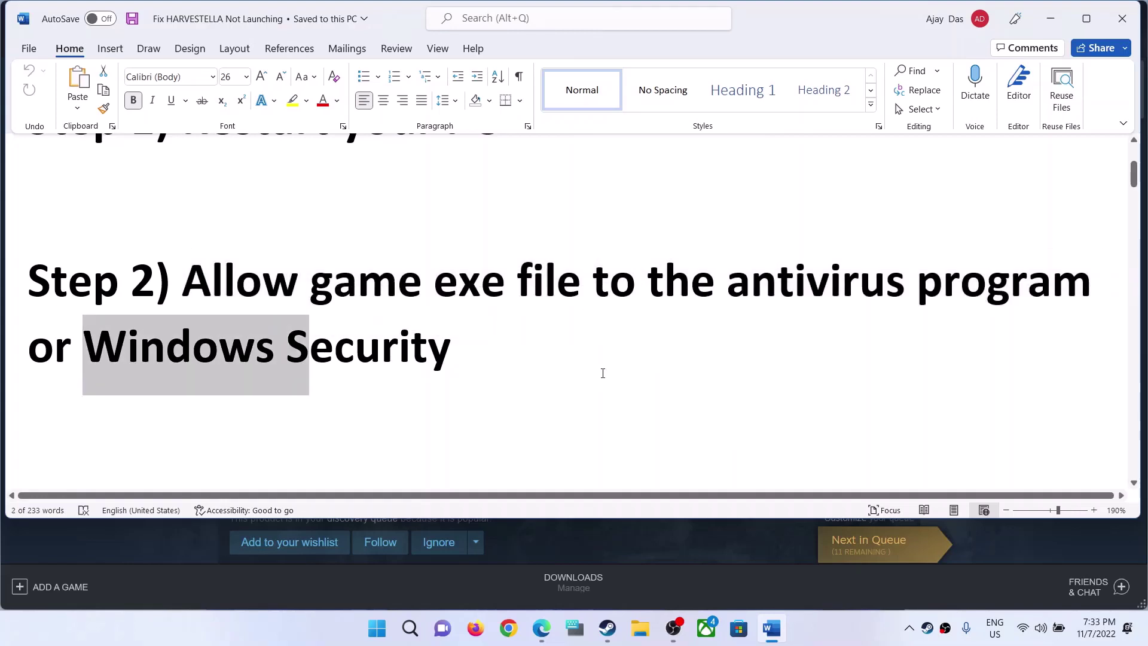
key(super+i)
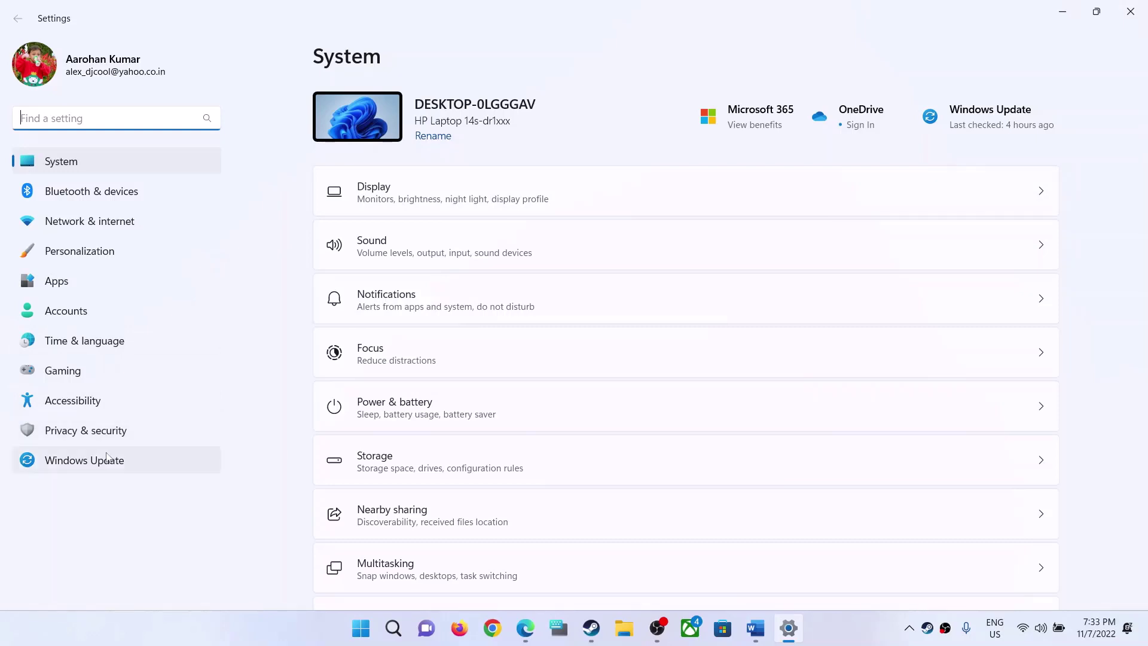
click(84, 439)
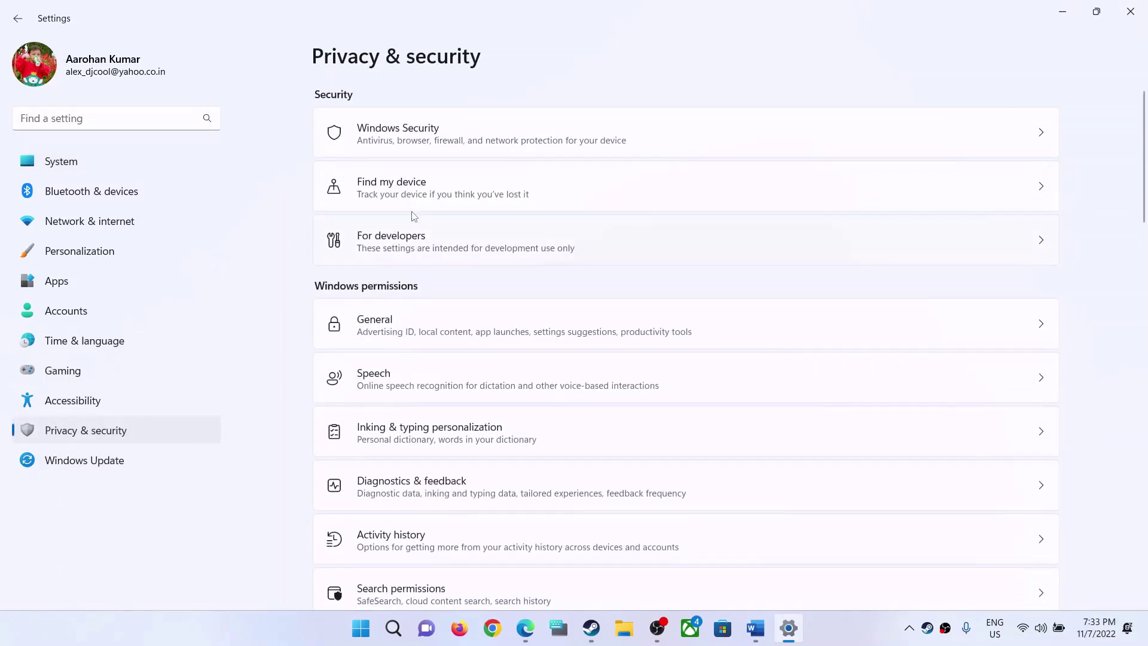
click(425, 146)
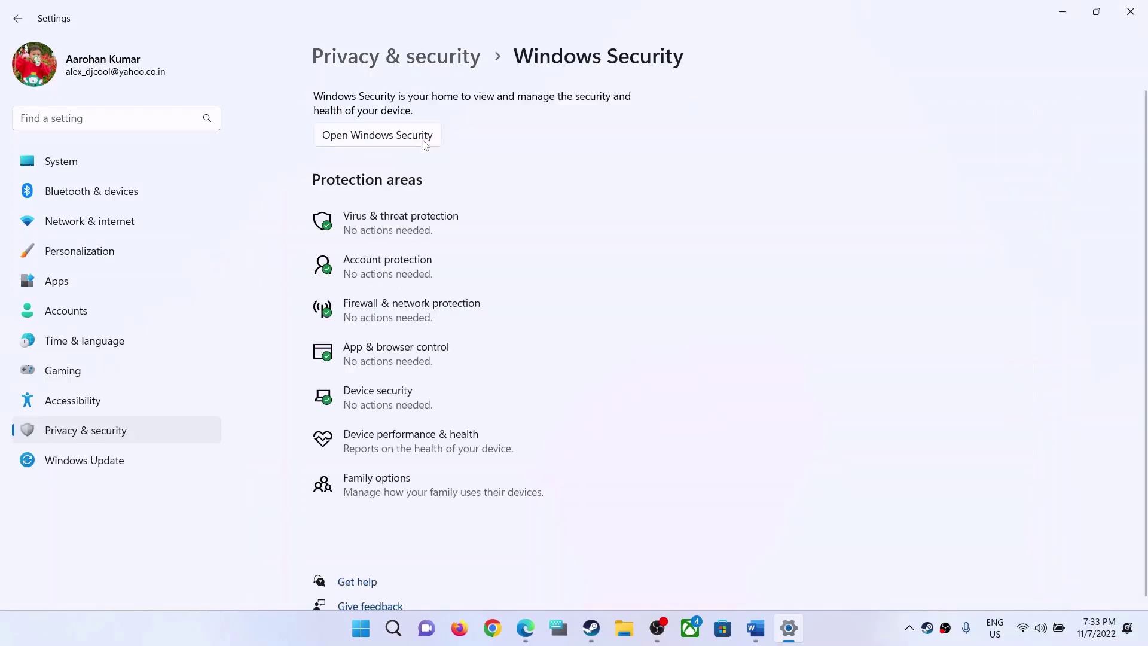
click(424, 232)
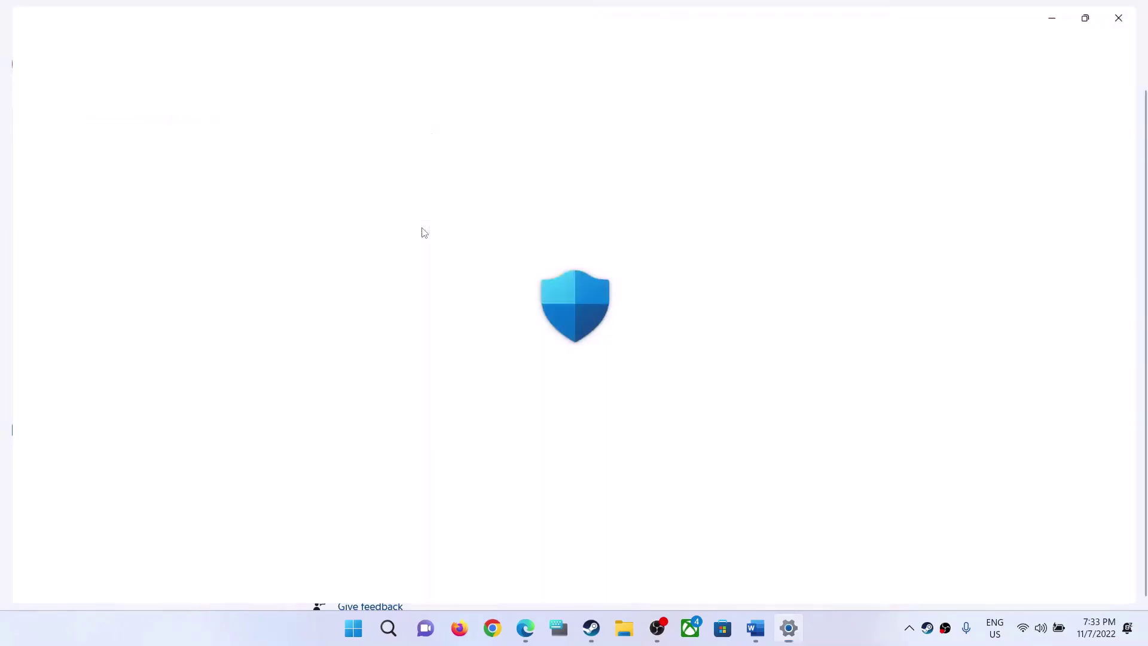
Open Ransomware protection and its list of apps allowed through Controlled folder access
scroll(428, 269, down, 4)
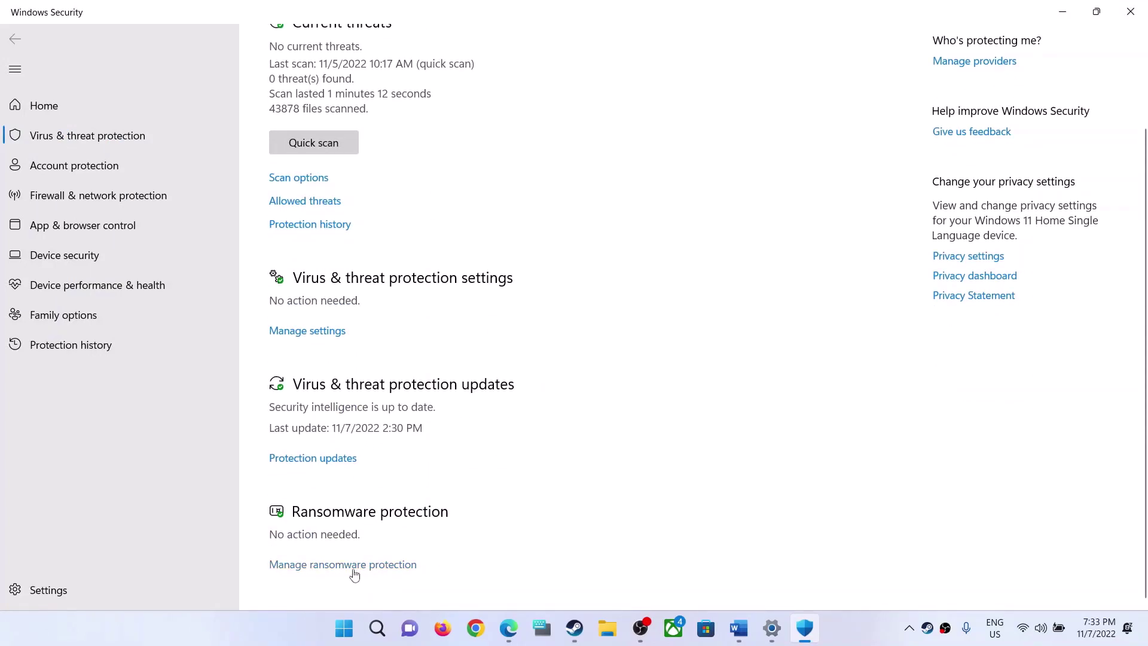
click(347, 565)
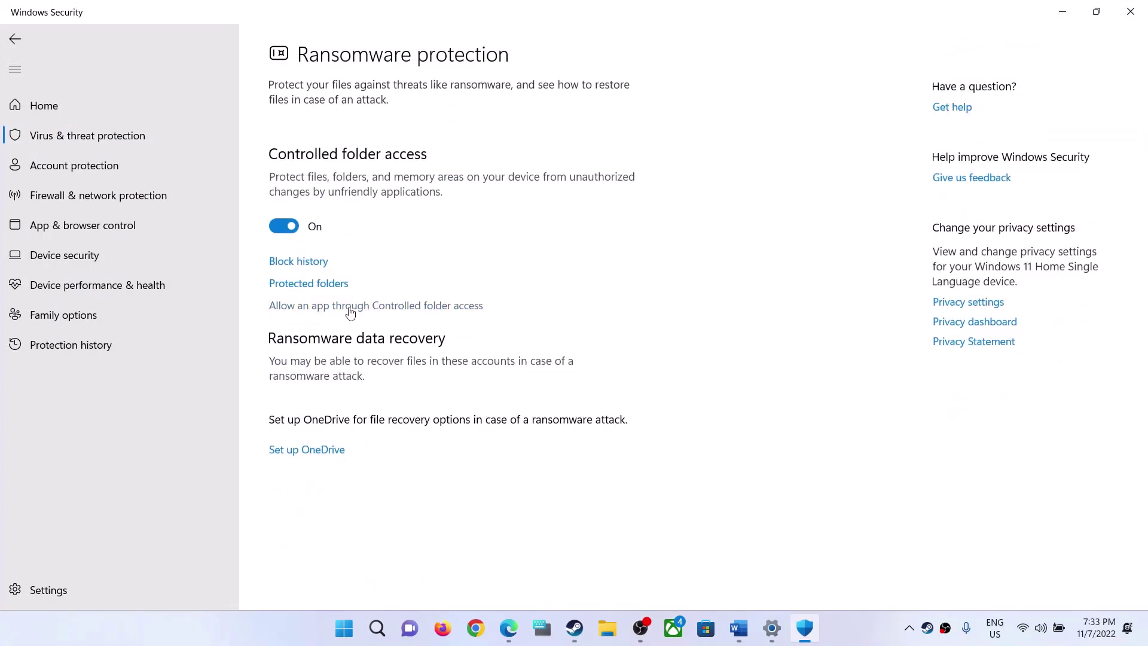
click(386, 311)
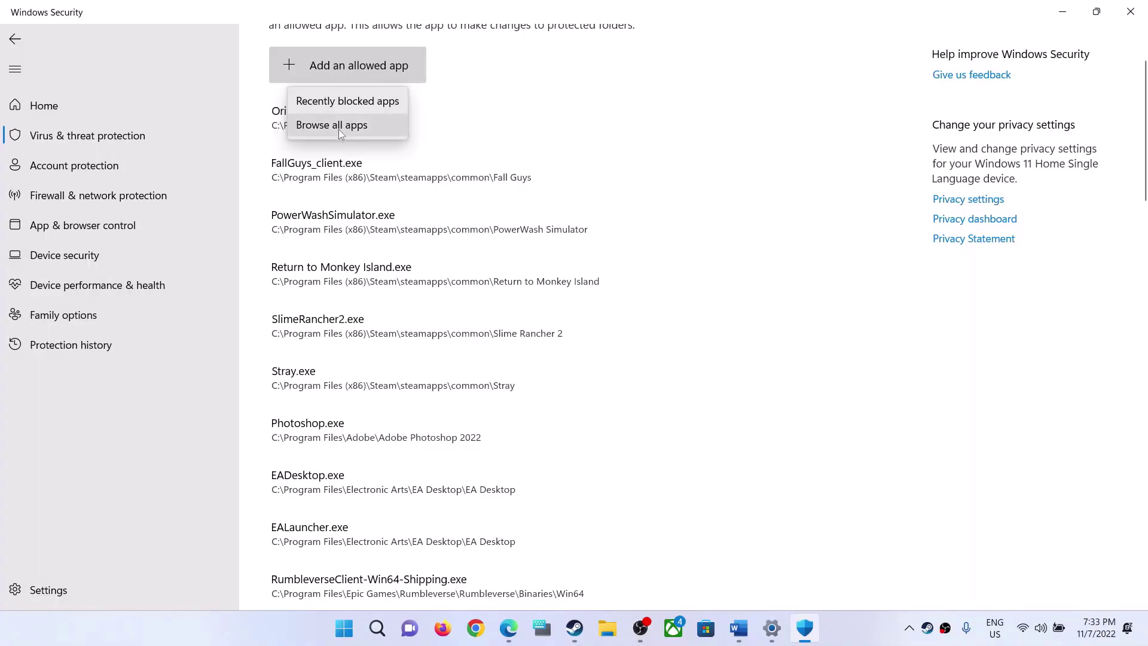
Browse to C:\Program Files (x86)\Steam\steamapps\common to choose an app to allow
click(338, 127)
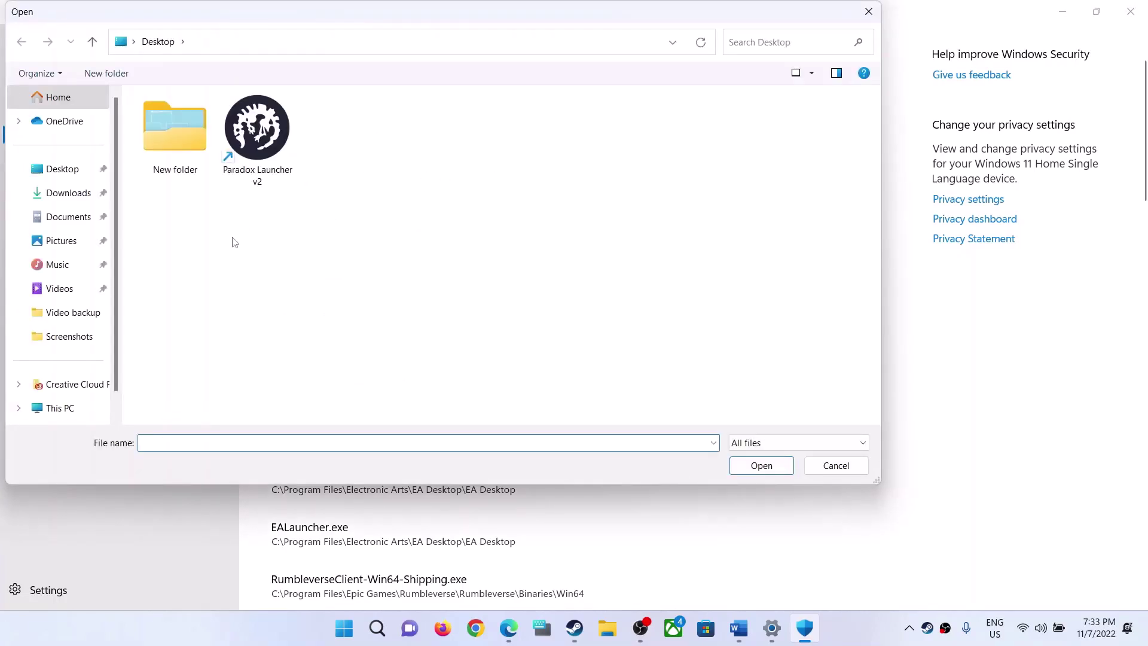
click(66, 408)
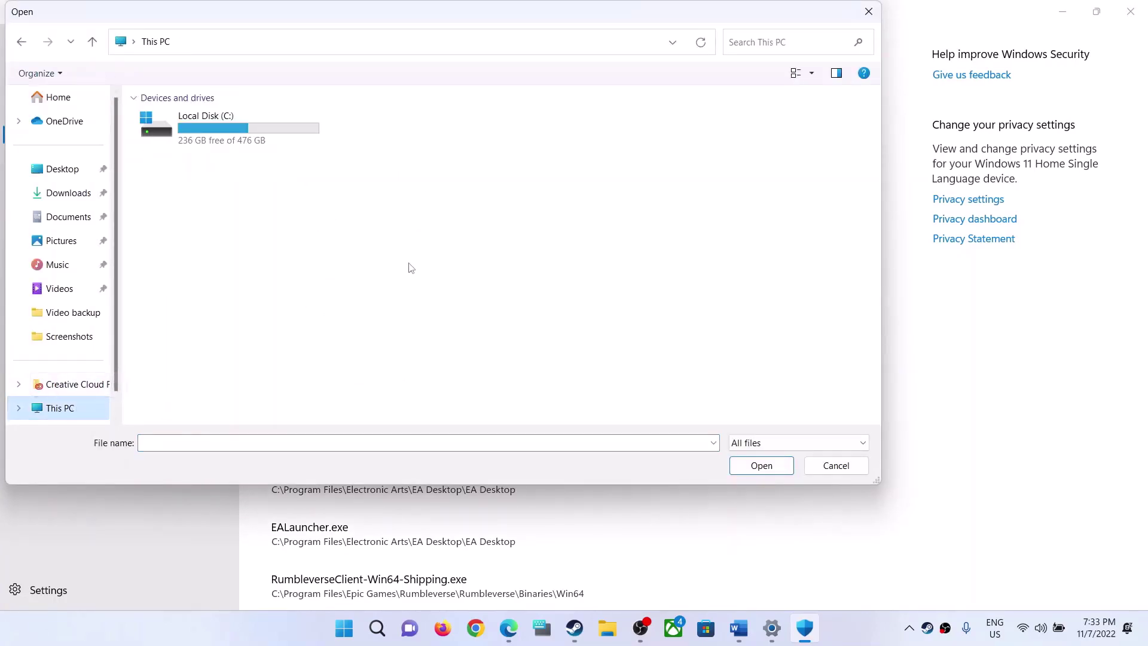
double_click(223, 130)
scroll(238, 211, down, 3)
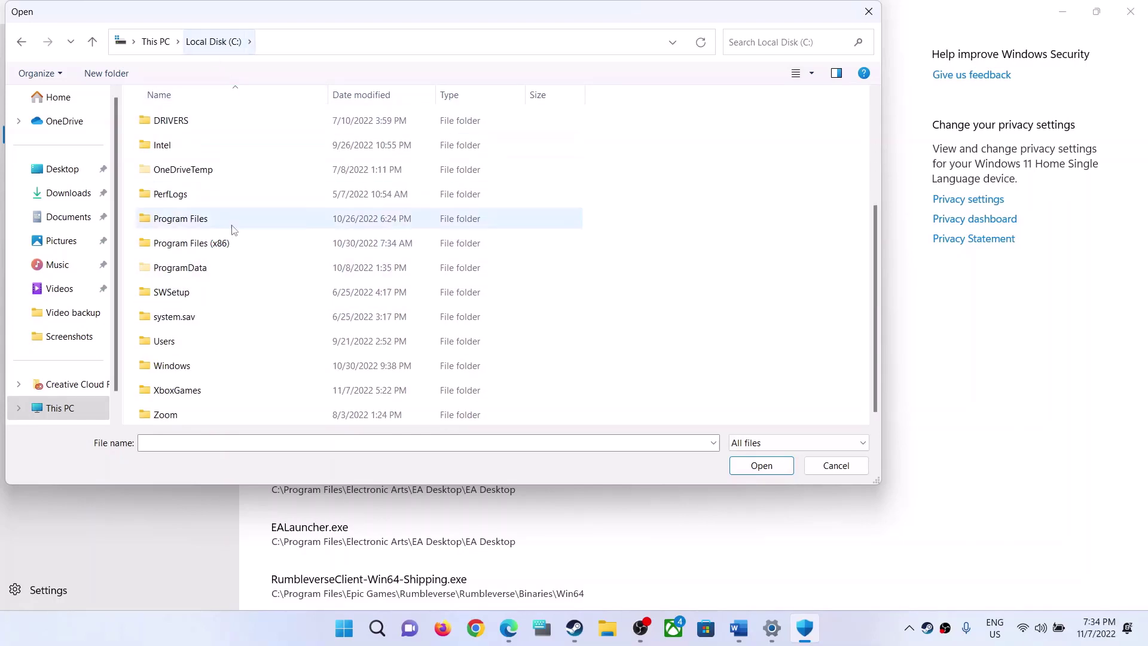
double_click(221, 244)
scroll(236, 275, down, 2)
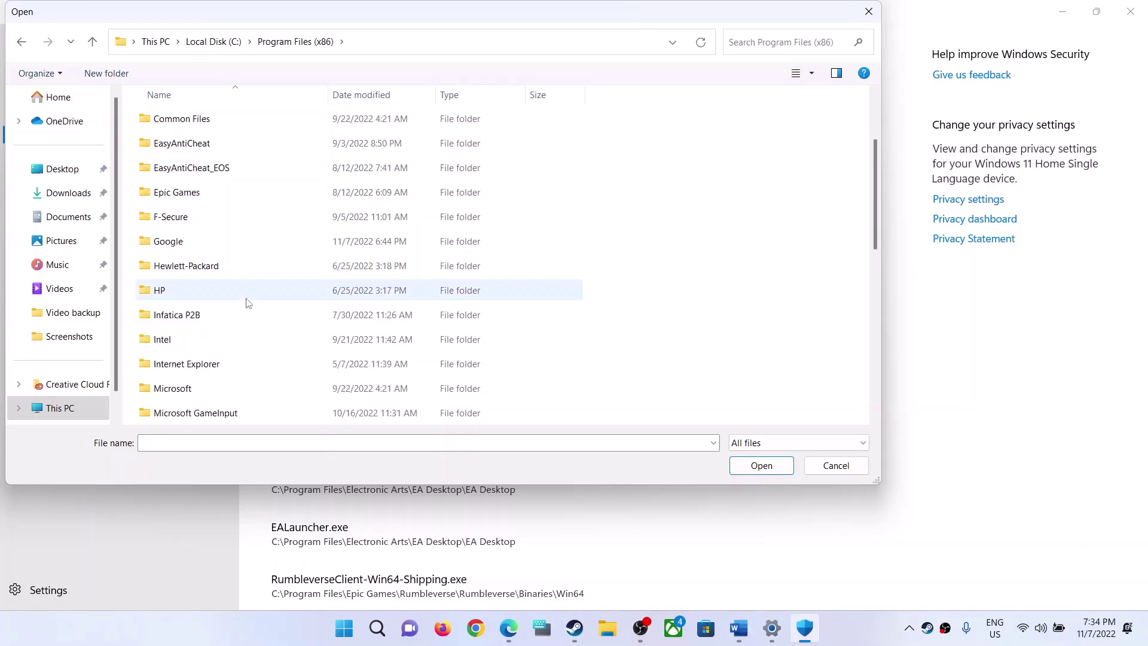
scroll(210, 315, down, 3)
click(158, 413)
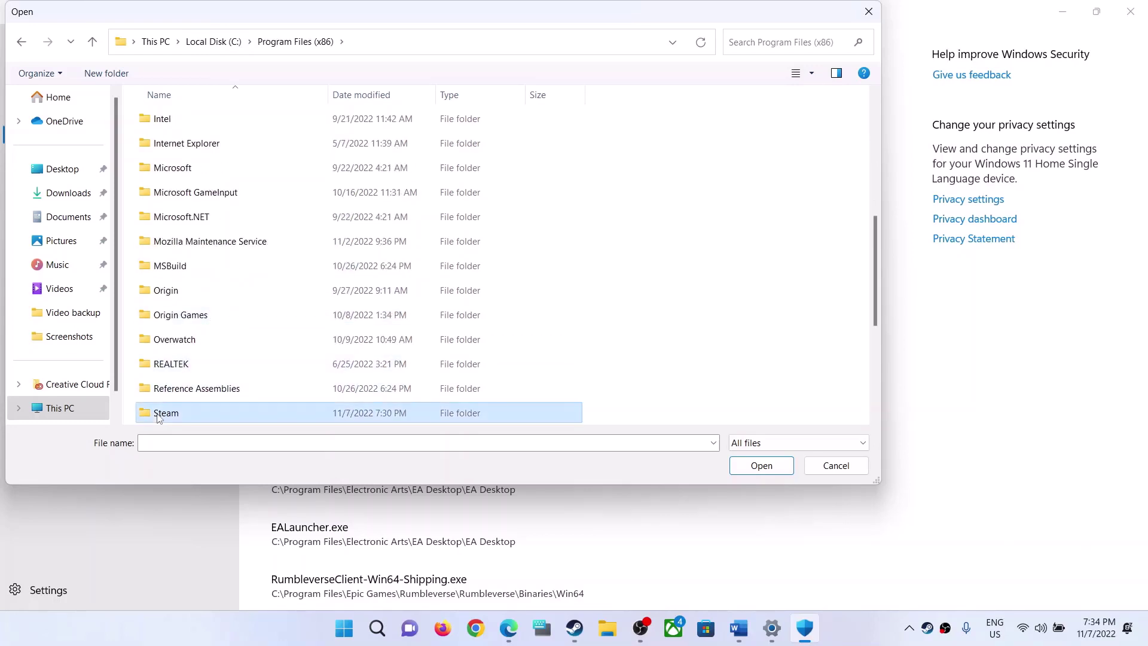
scroll(168, 404, down, 1)
double_click(183, 343)
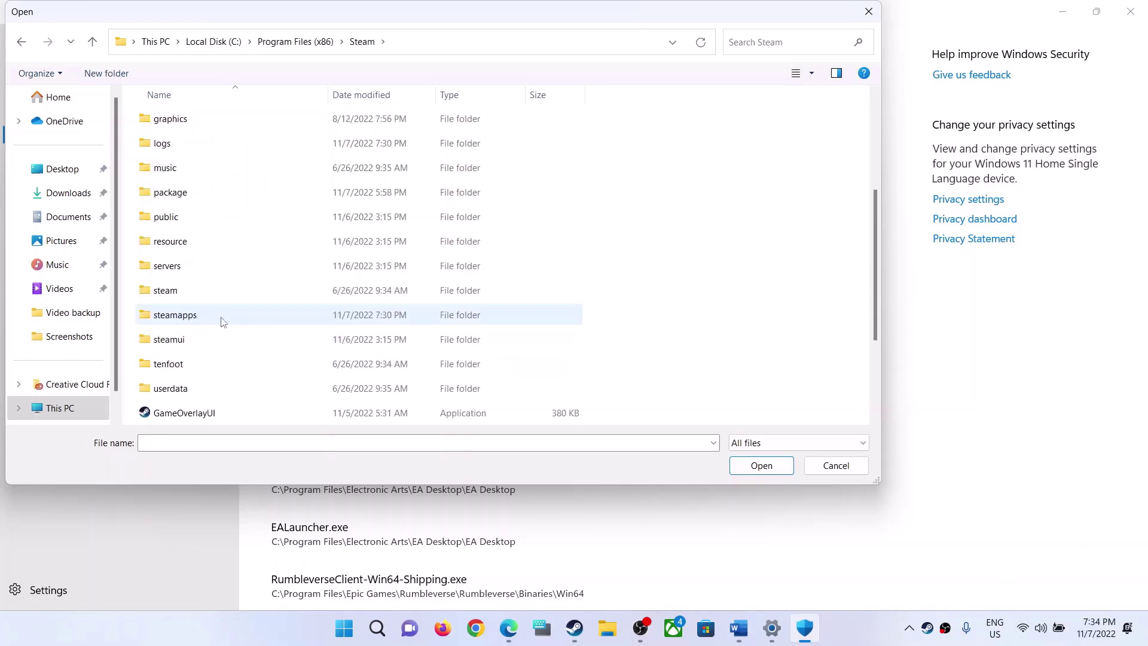
double_click(179, 315)
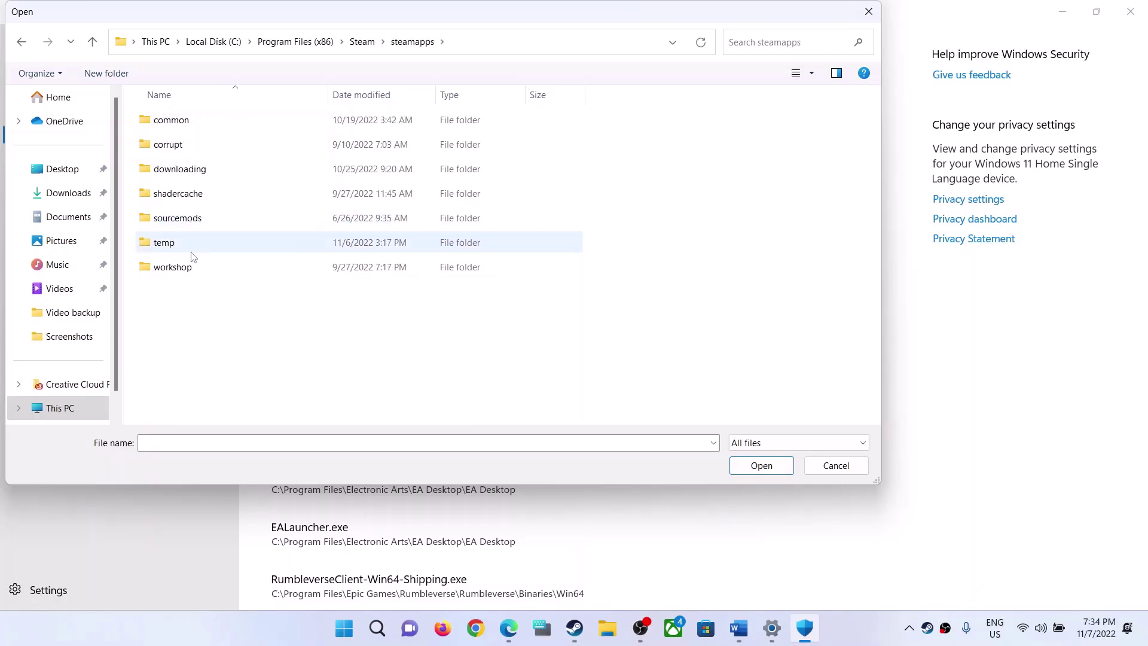
double_click(186, 122)
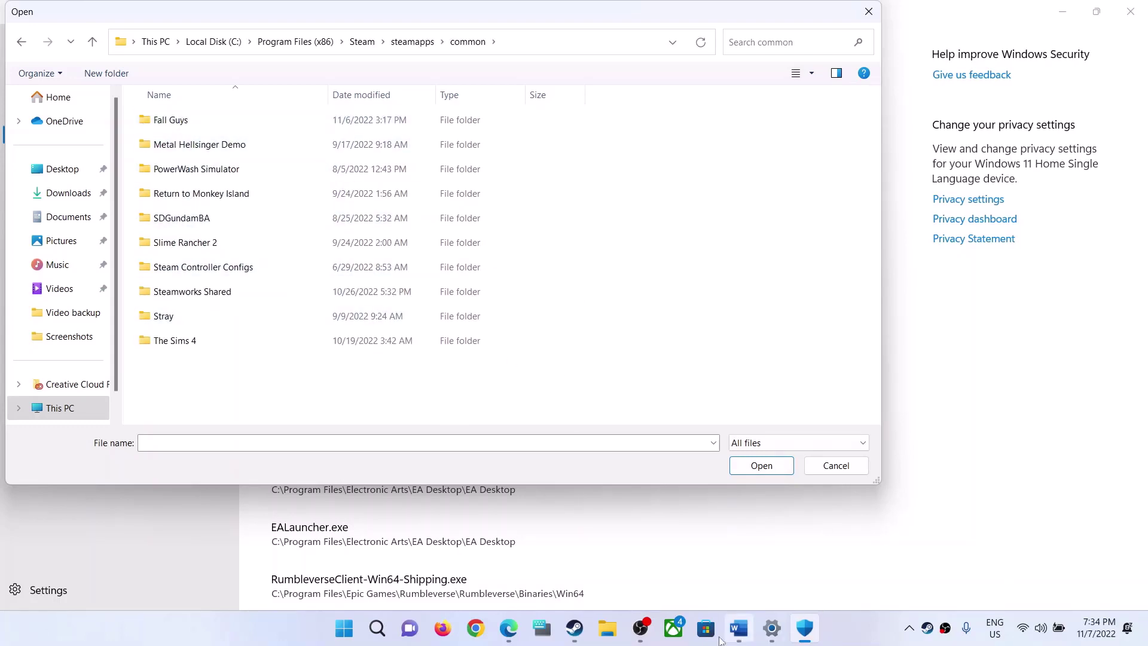
Add Stray.exe from its game folder as an allowed app and close Windows Security
click(574, 628)
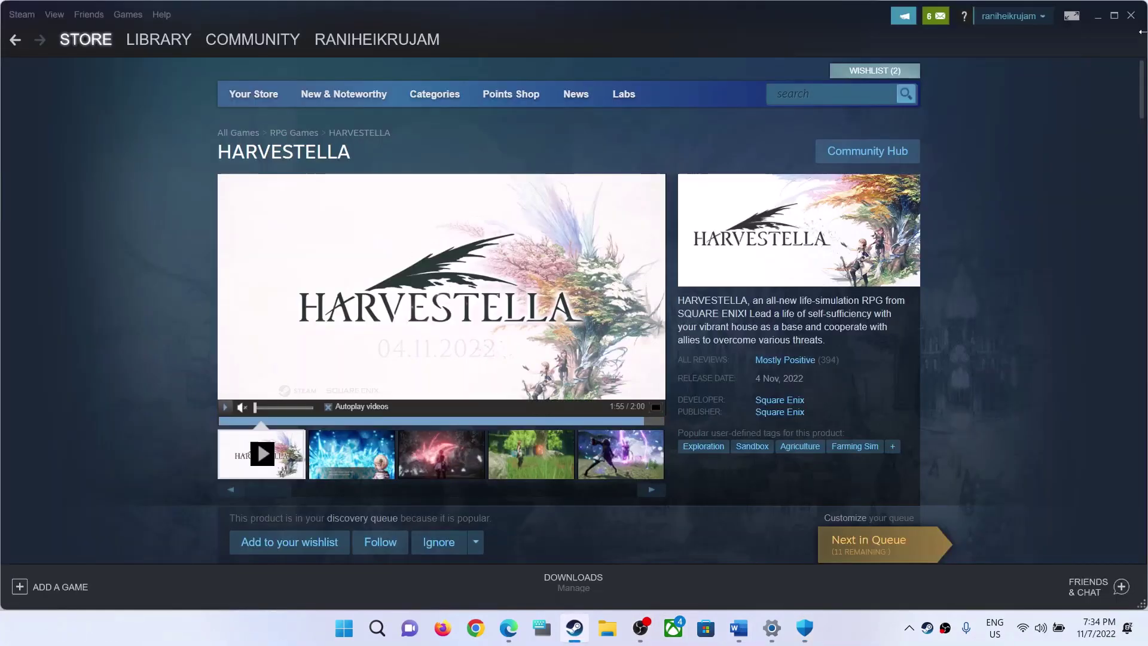
click(1097, 16)
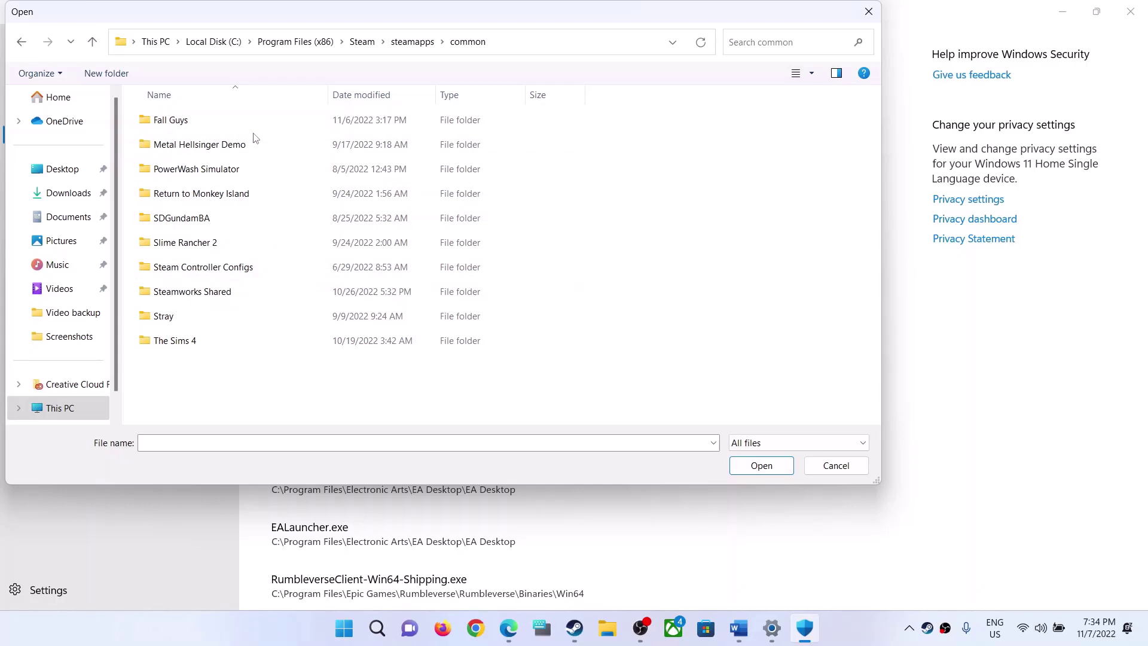
double_click(214, 315)
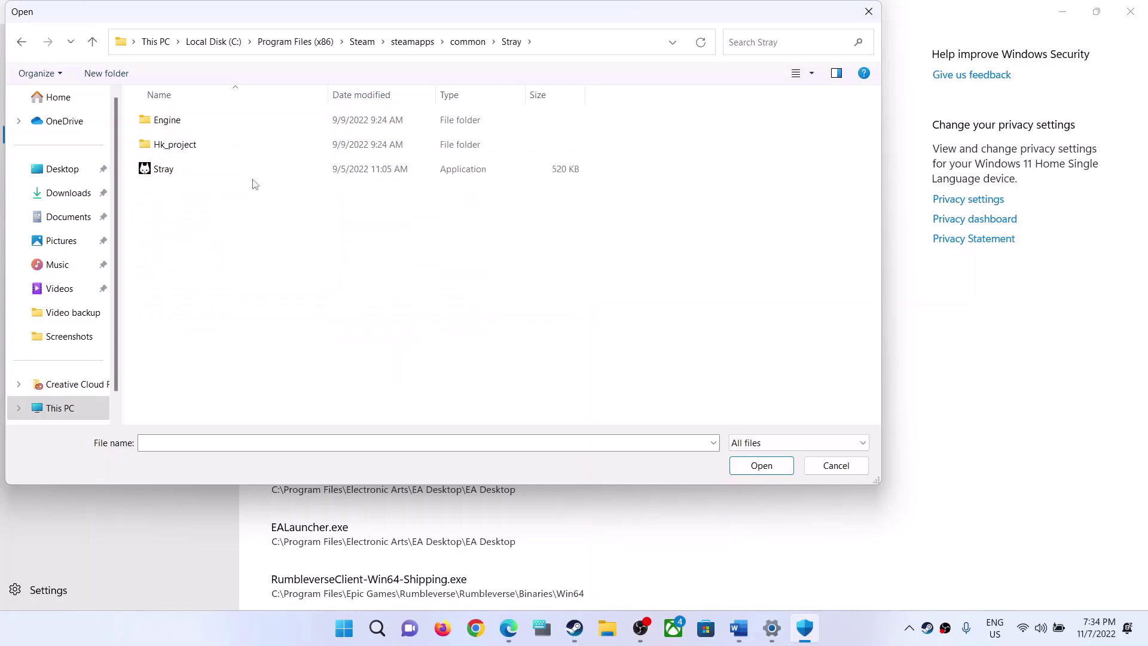
click(176, 177)
click(762, 468)
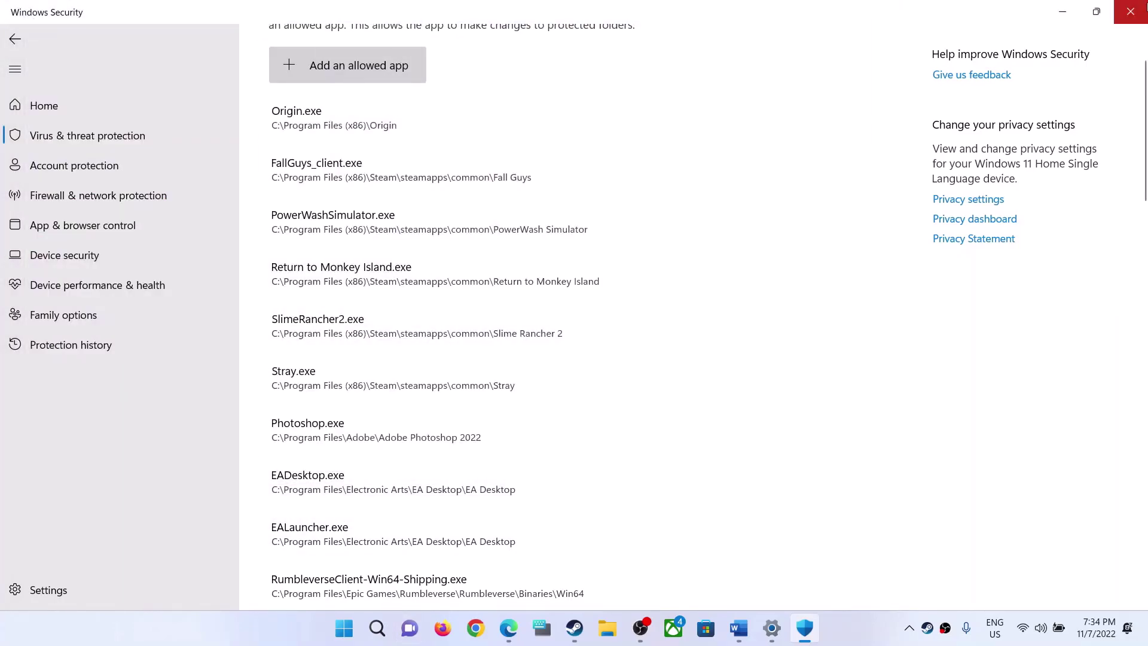
click(1132, 13)
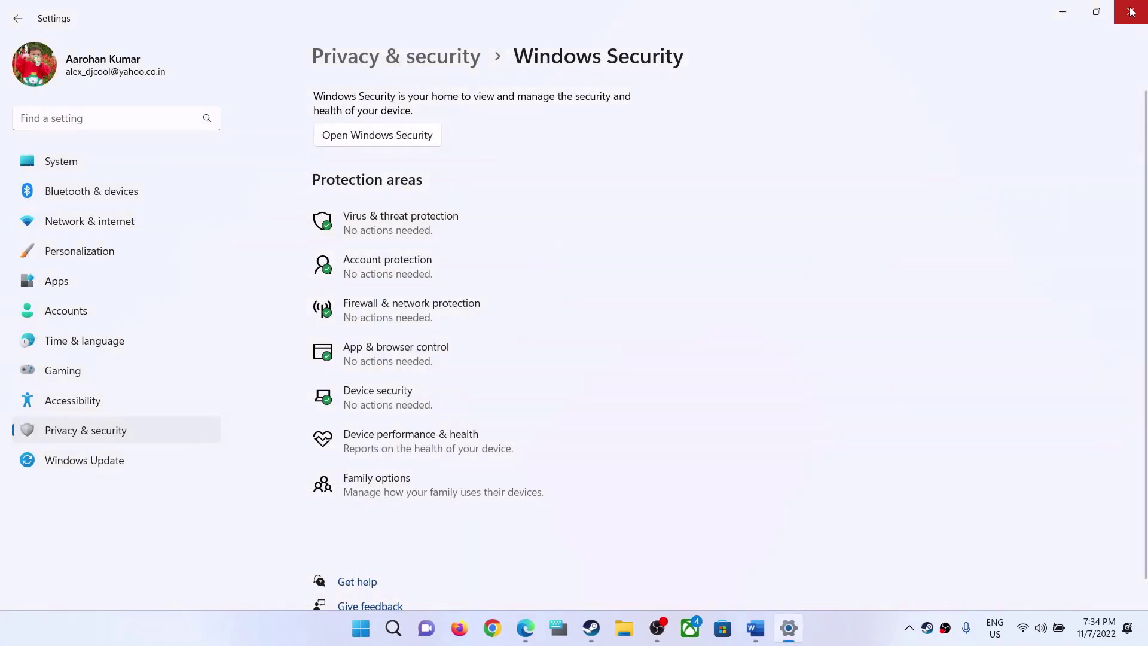
Close Settings and scroll the Word guide to Step 3's clean graphics driver installation
click(1131, 11)
scroll(556, 364, down, 8)
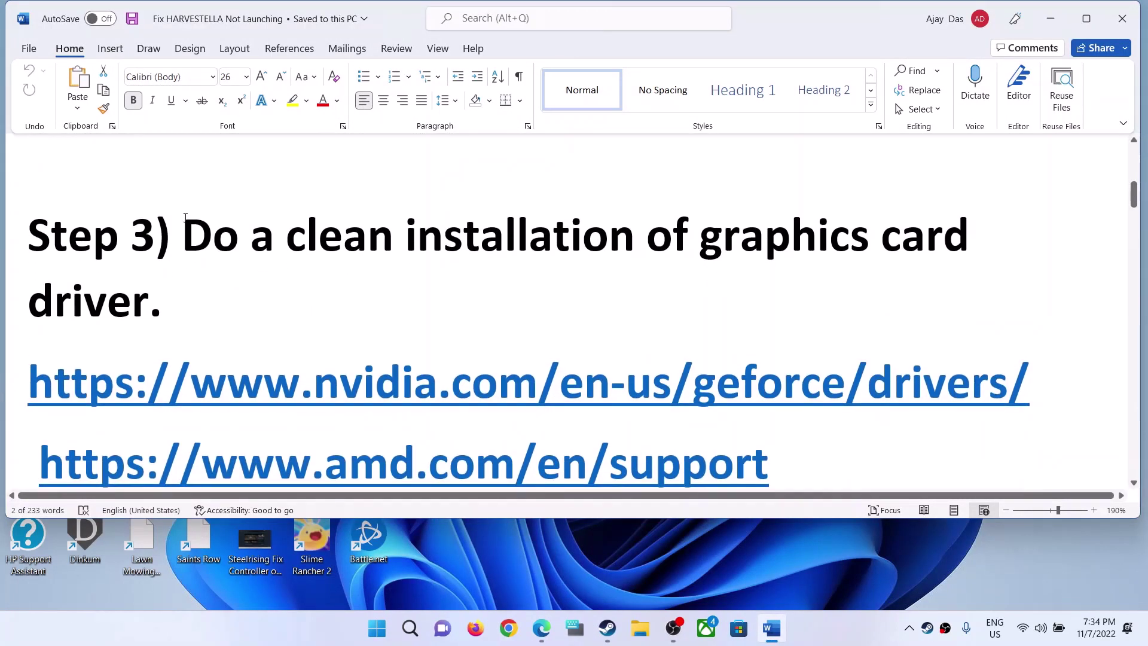
drag(202, 229, 531, 315)
scroll(347, 351, down, 3)
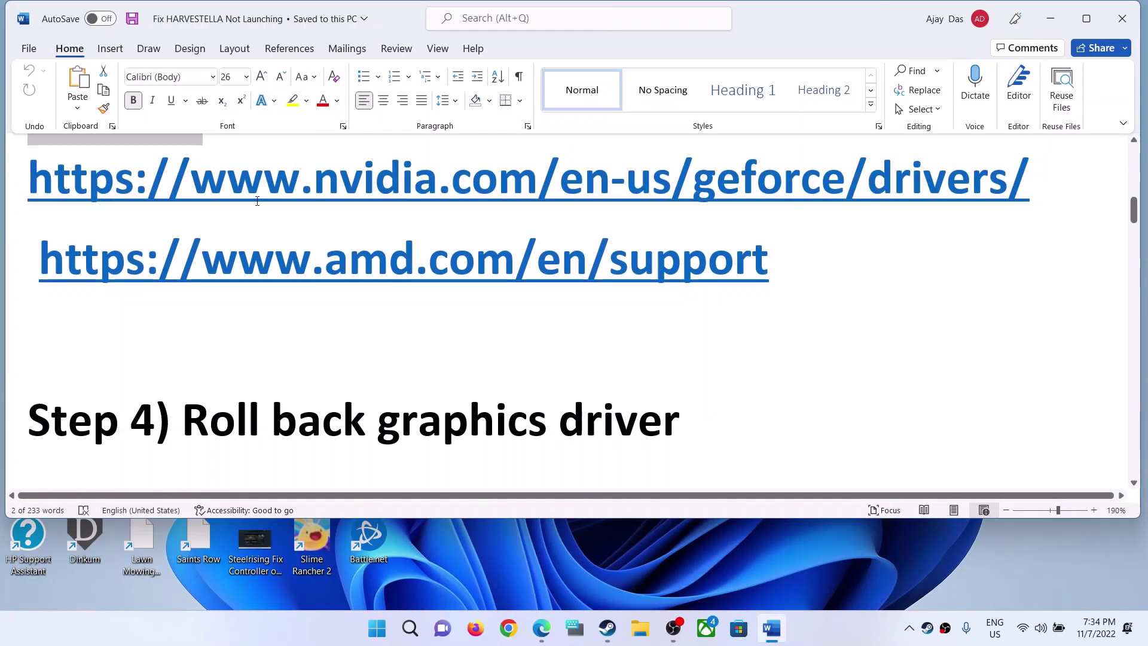
scroll(396, 339, up, 2)
scroll(396, 340, up, 1)
drag(264, 313, 800, 315)
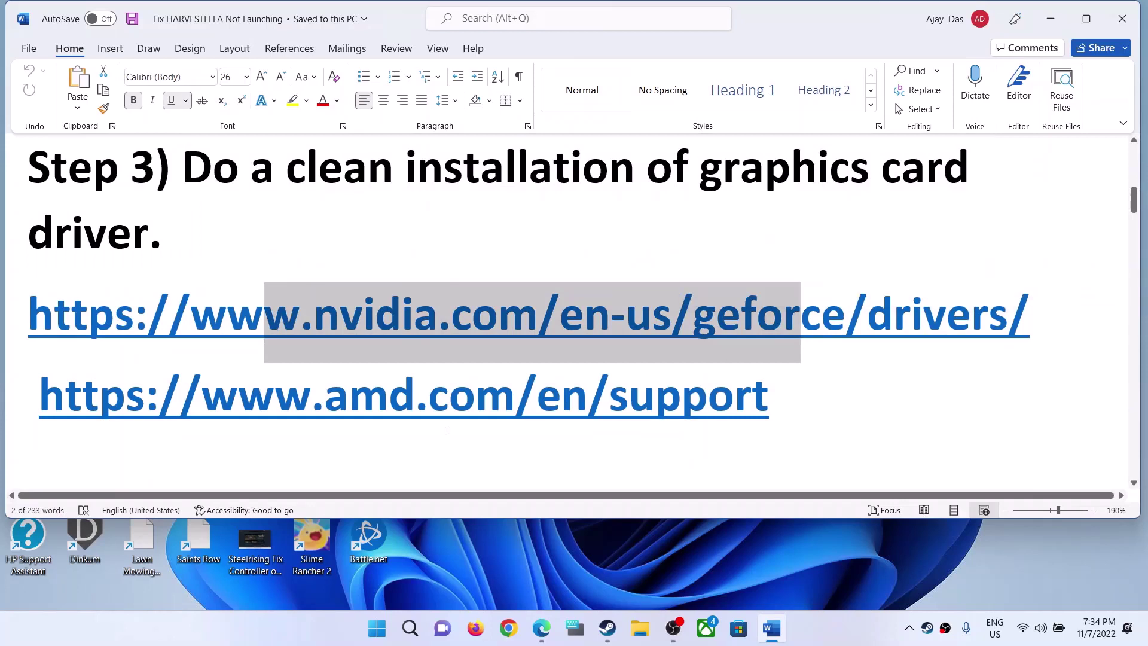
Highlight the AMD support link, then narrow the selection to the NVIDIA drivers link
drag(175, 390, 588, 394)
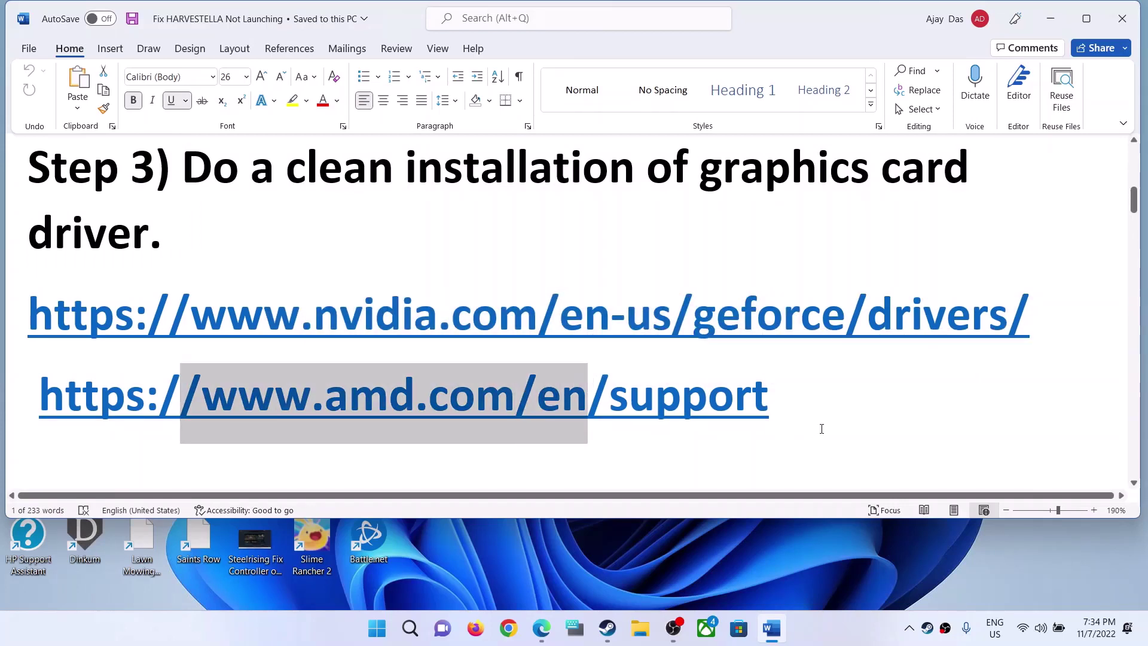
click(835, 446)
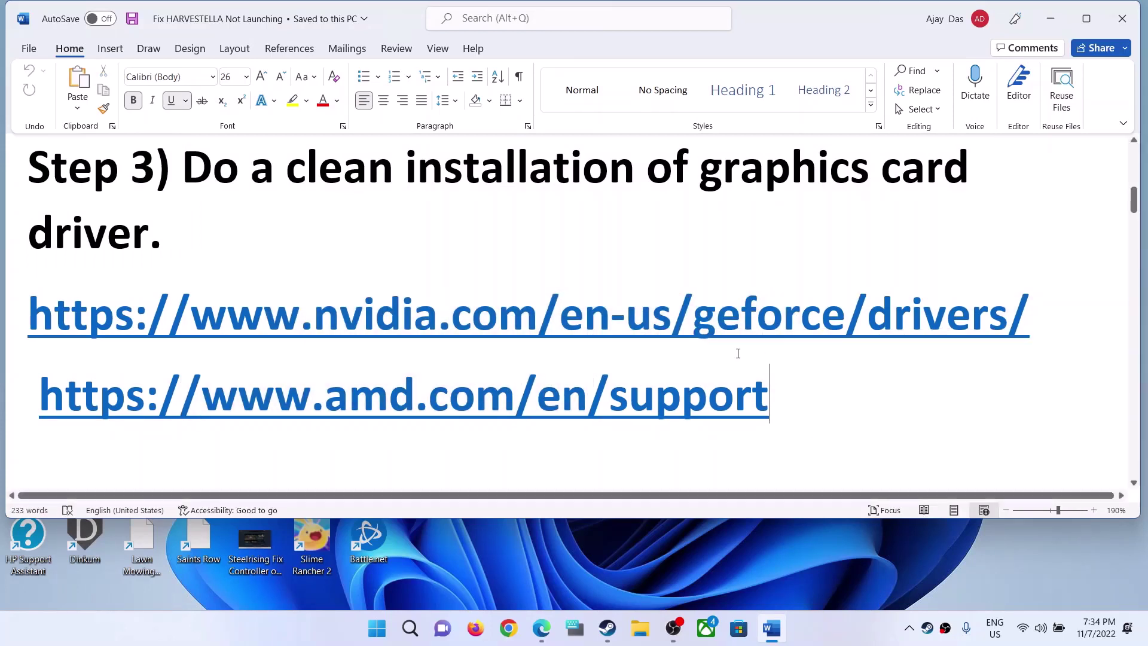
drag(1043, 322, 116, 224)
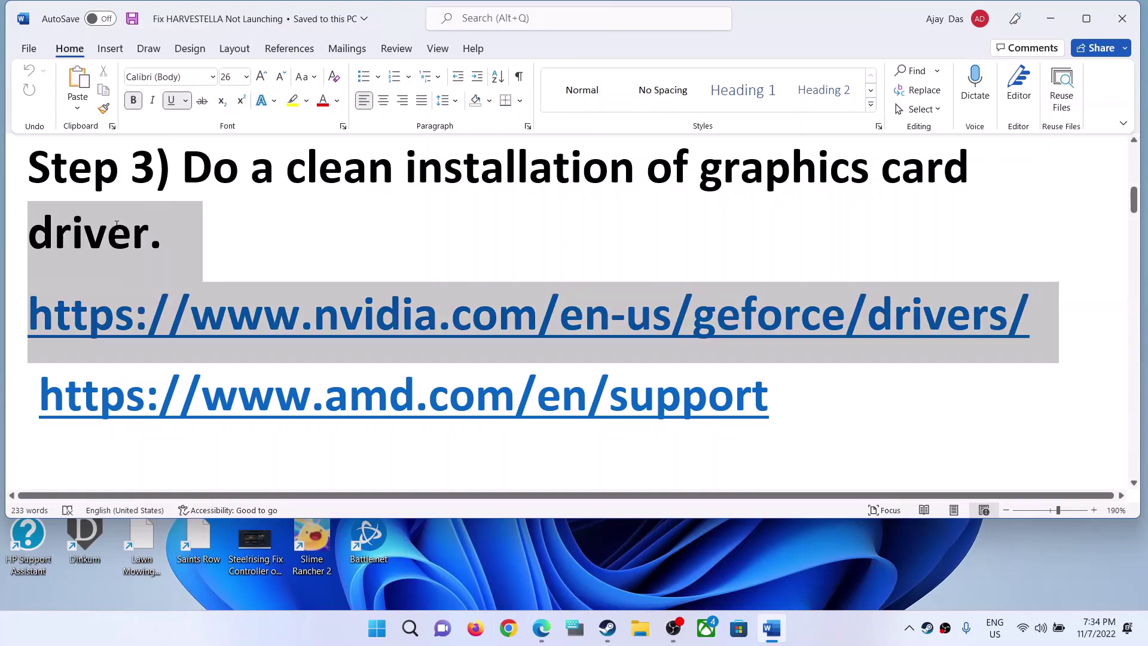
drag(105, 291, 107, 314)
ctrl+click(108, 313)
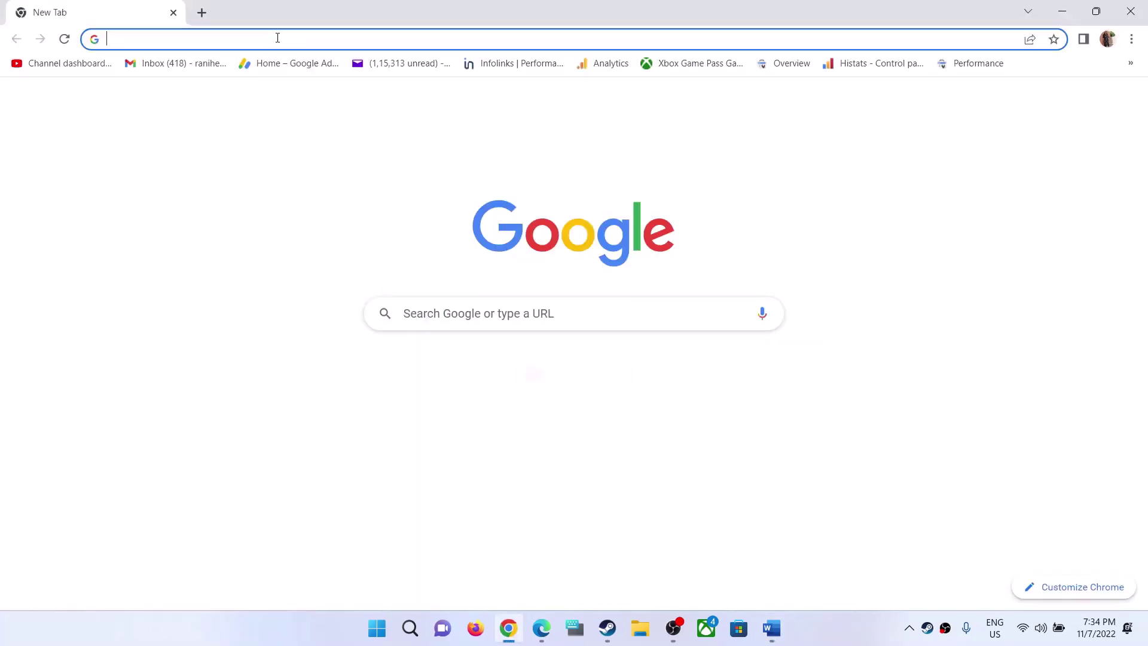
Search NVIDIA drivers for GeForce 10 Series (Notebooks), GeForce GTX 1050, Windows 10 64-bit
click(1131, 13)
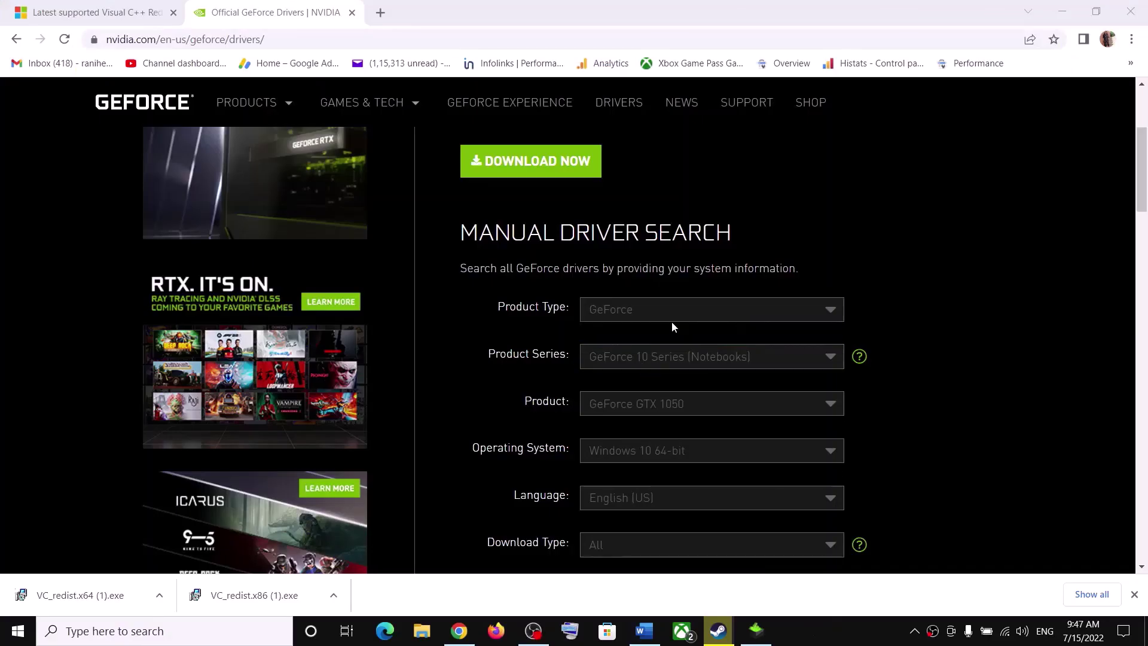
click(687, 365)
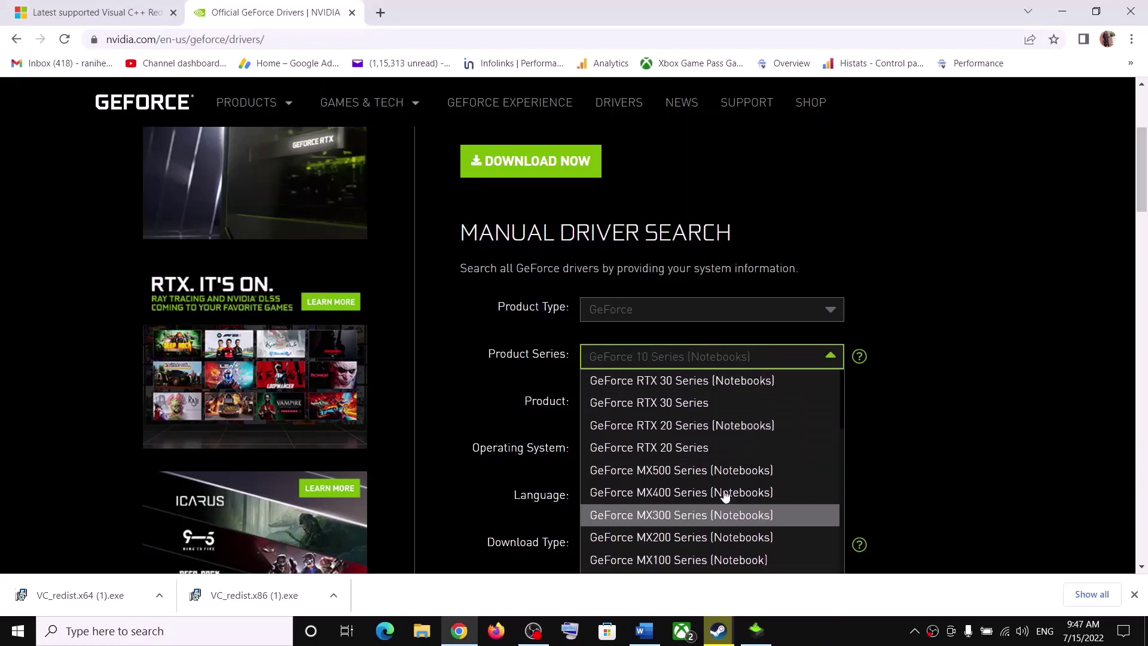
click(894, 390)
click(699, 409)
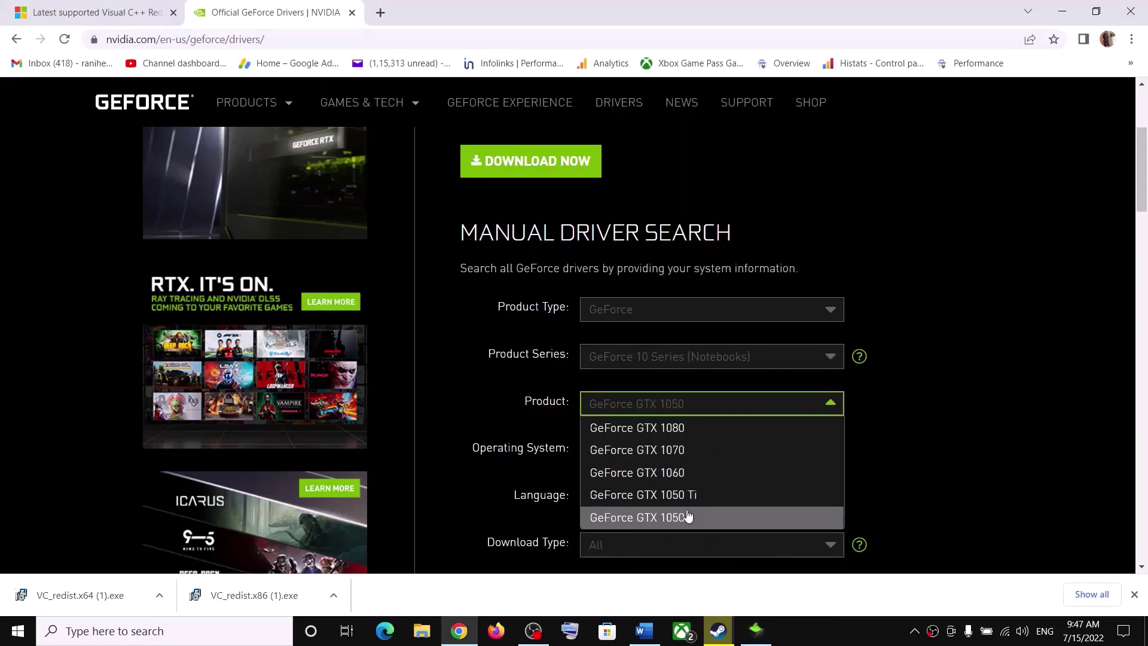
click(887, 428)
scroll(884, 417, down, 3)
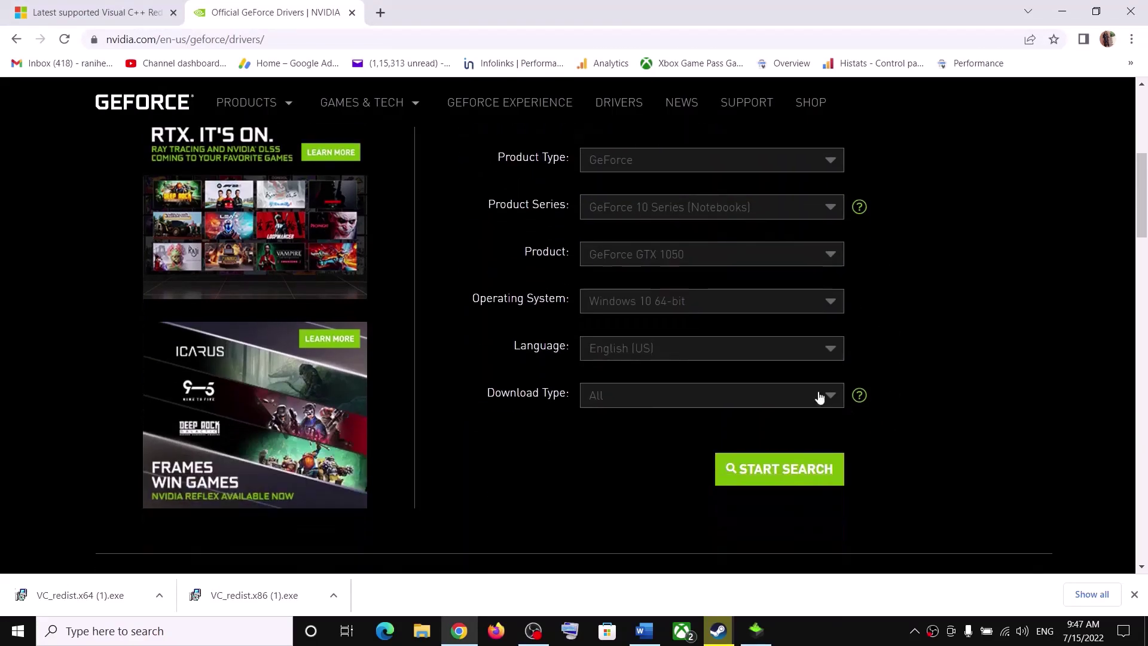
click(654, 302)
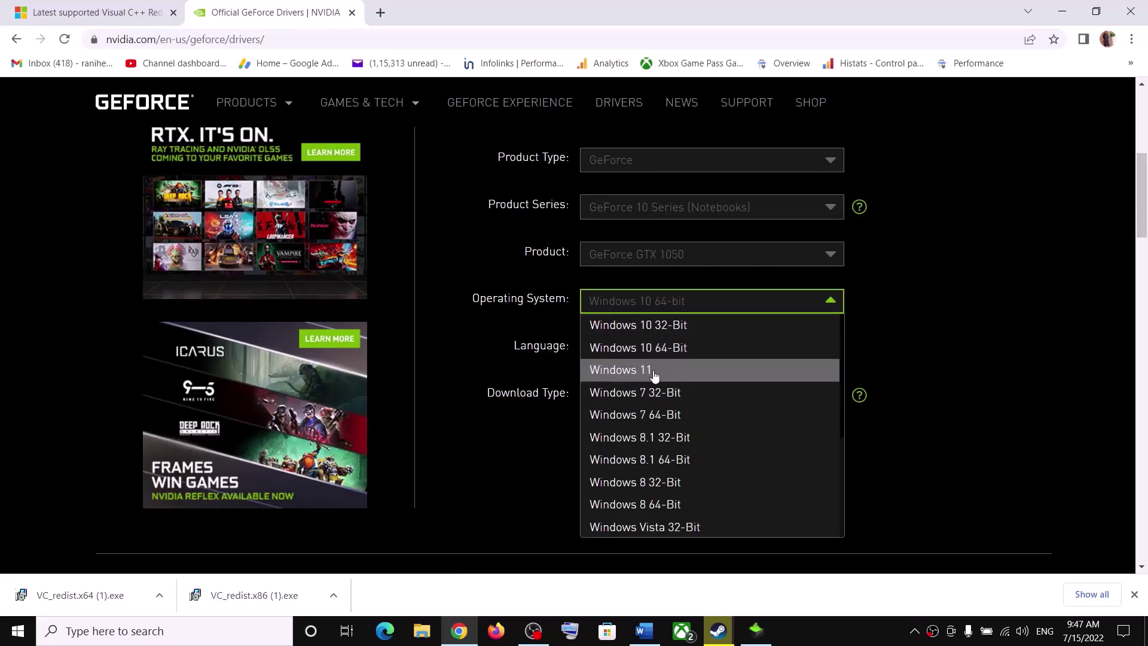
click(951, 339)
click(818, 471)
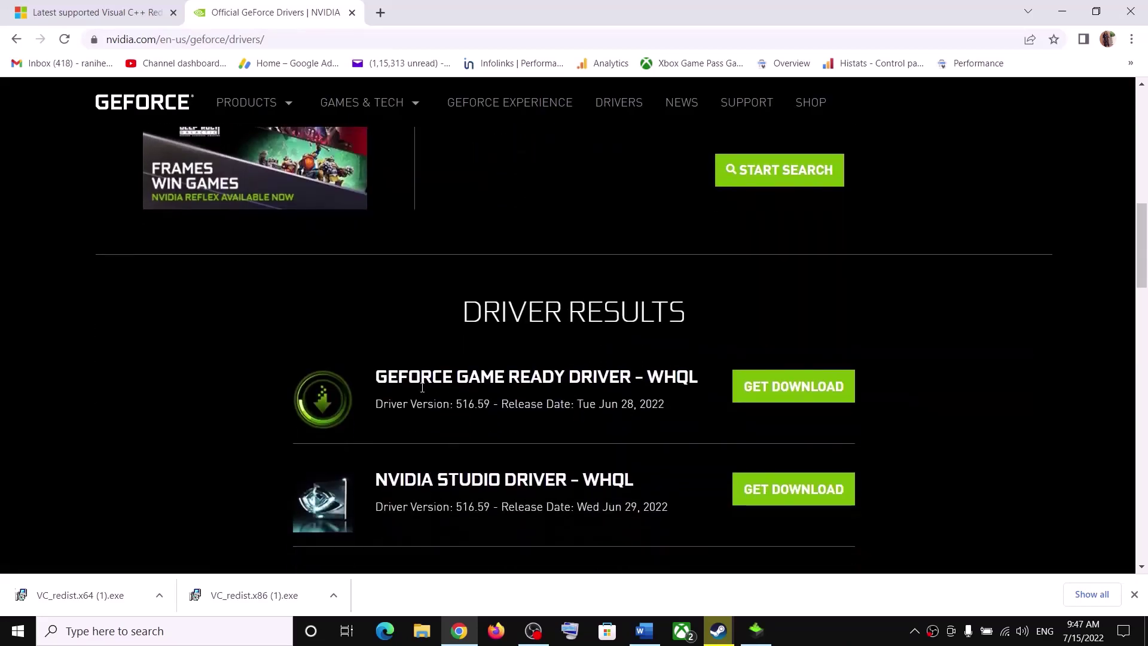
Download the first result, GeForce Game Ready Driver 516.59
drag(380, 376, 565, 378)
drag(417, 404, 501, 404)
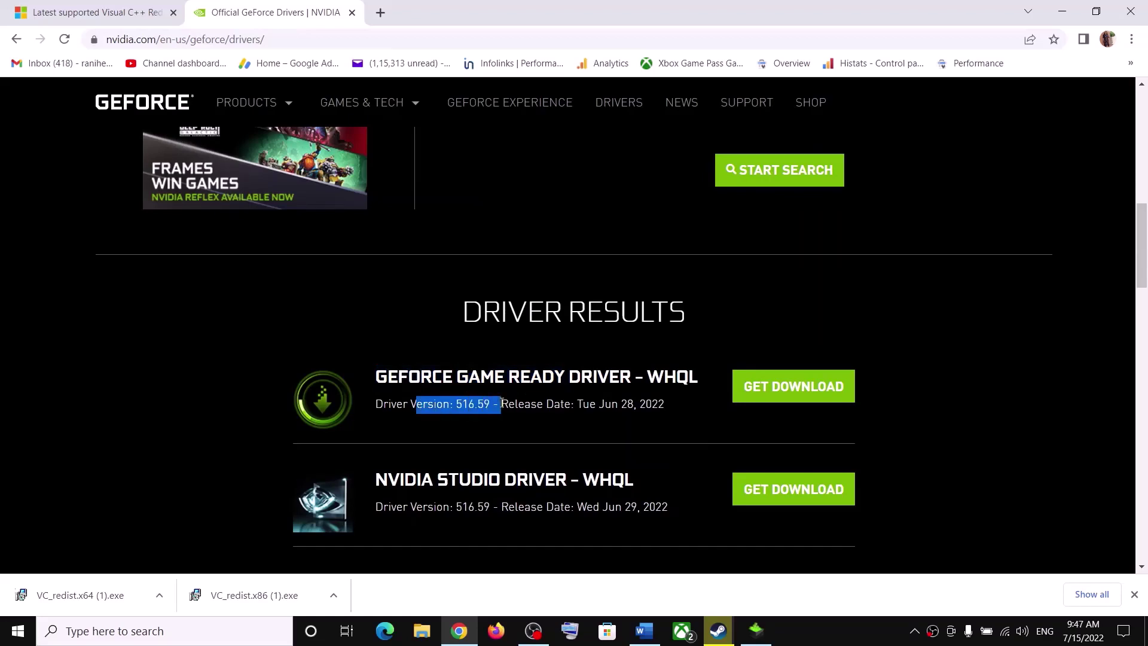
click(806, 389)
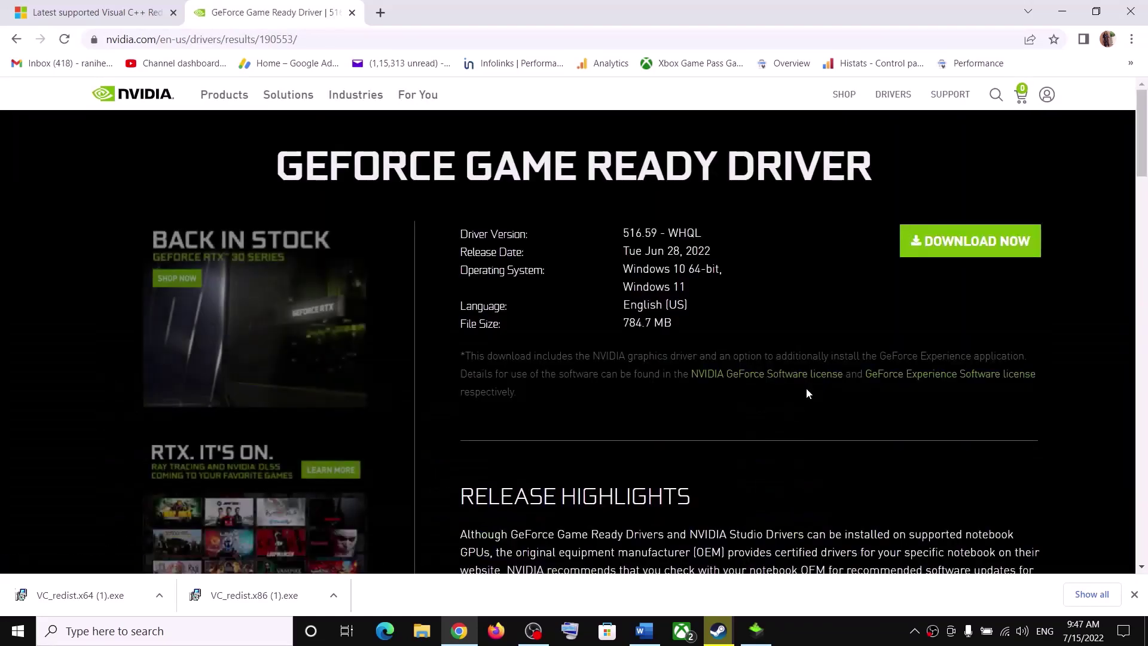
click(960, 242)
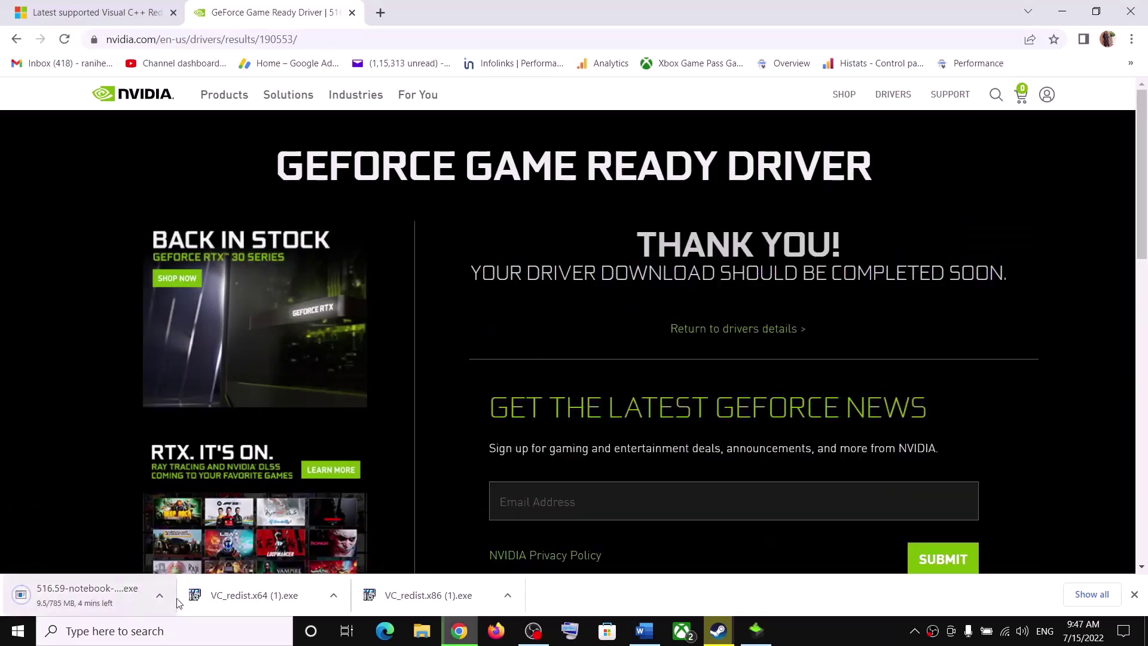
Accept the NVIDIA license and install with Custom (Advanced) and Perform a clean installation ticked
click(756, 632)
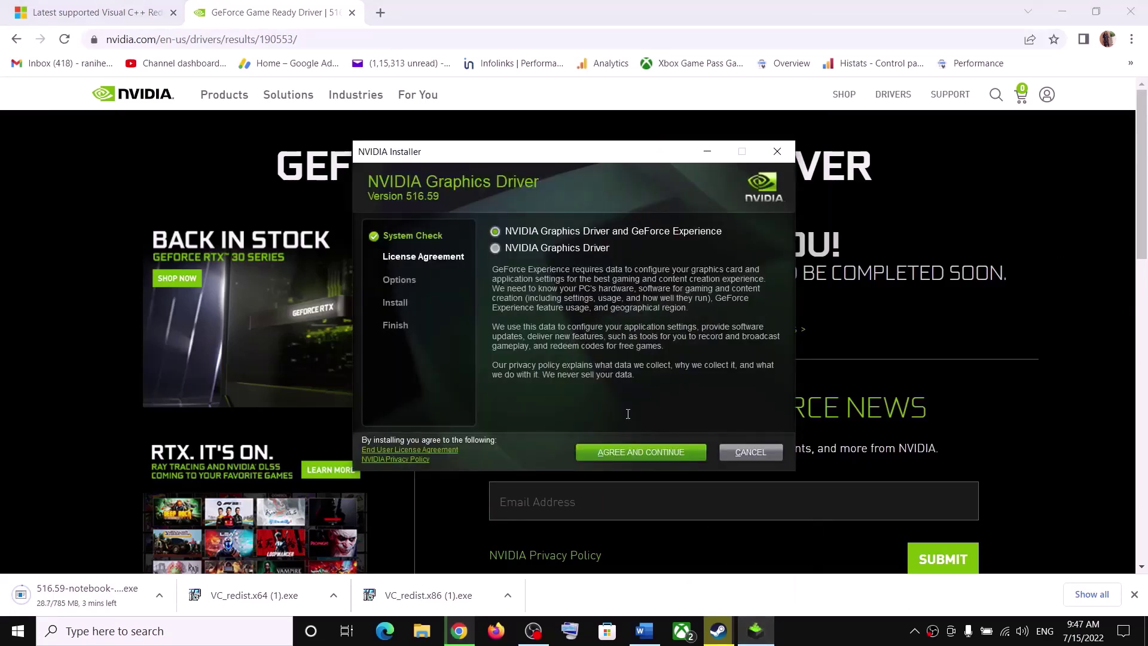
click(608, 453)
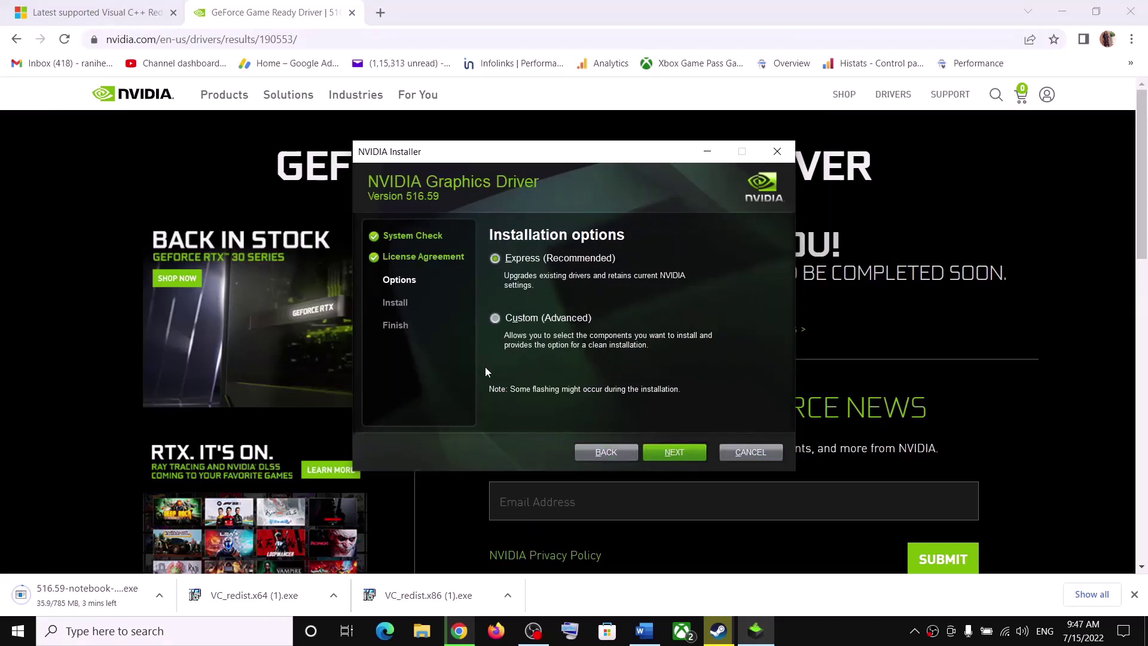
click(495, 318)
click(681, 457)
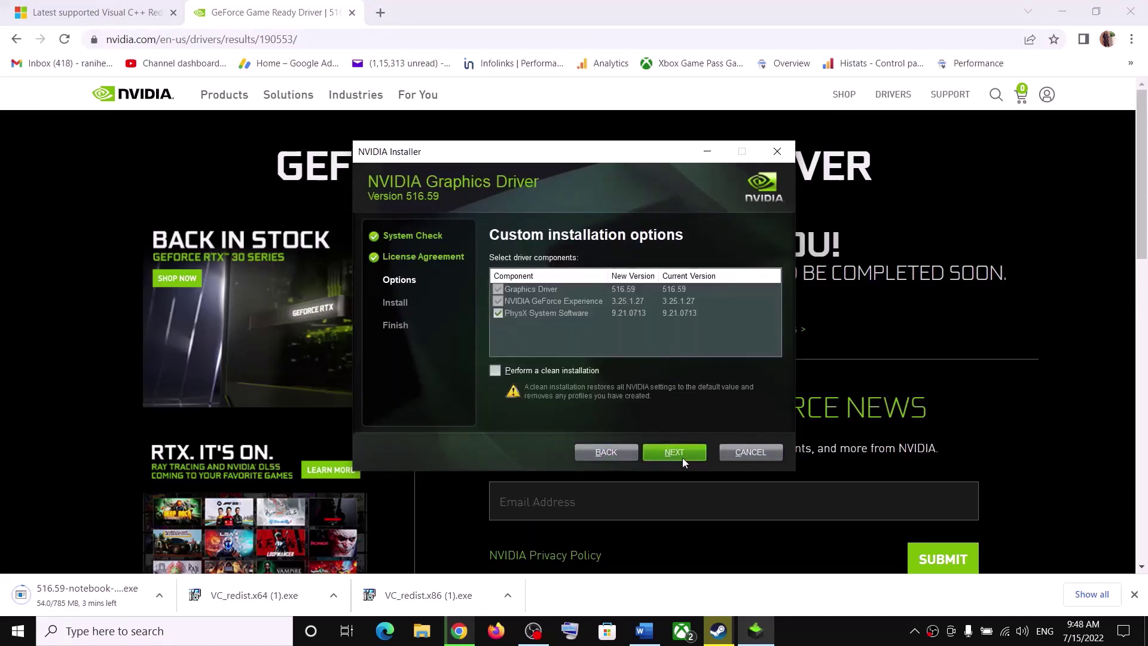
click(494, 371)
click(684, 454)
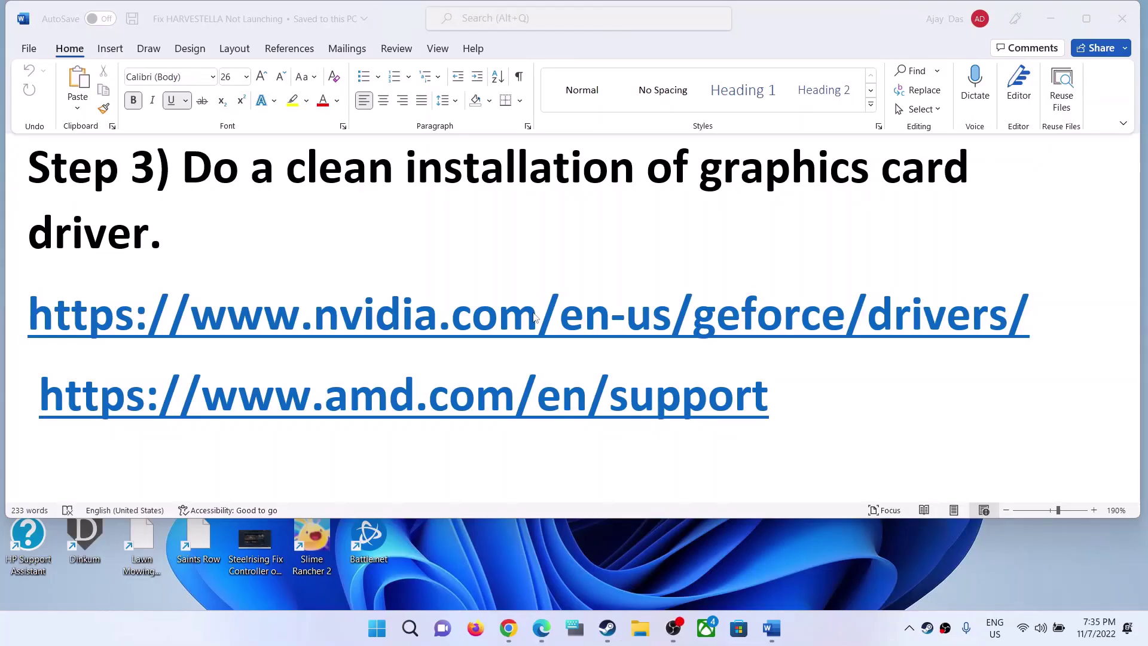
Highlight the Step 4 'Roll back graphics driver' heading and return to Chrome
scroll(477, 343, down, 5)
drag(211, 348, 682, 359)
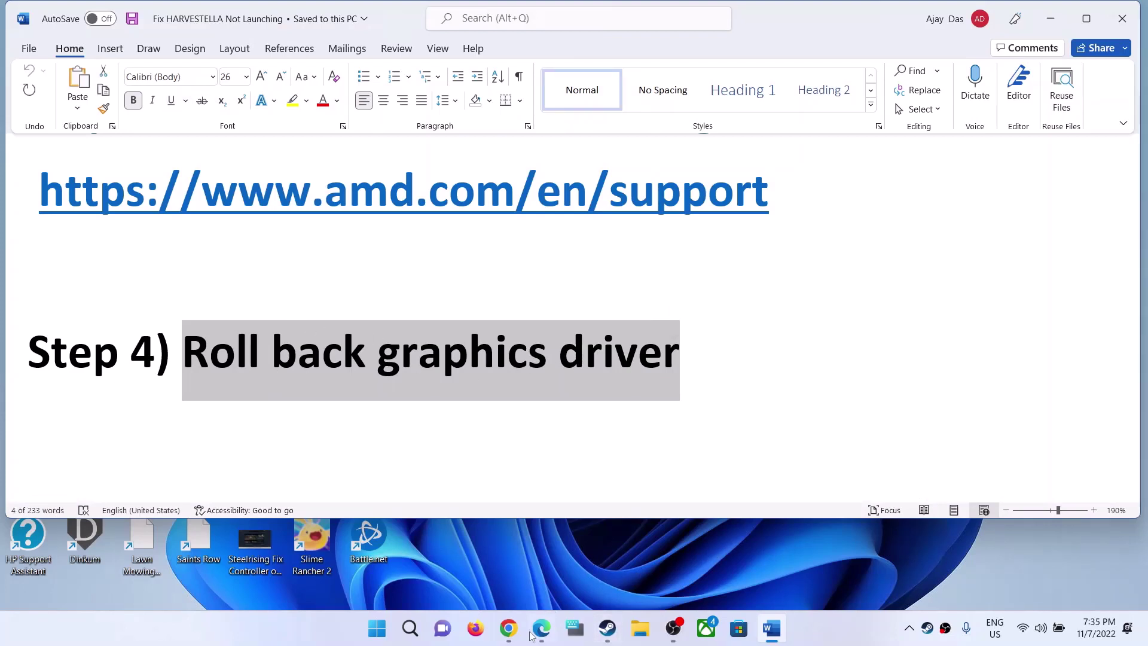
click(511, 628)
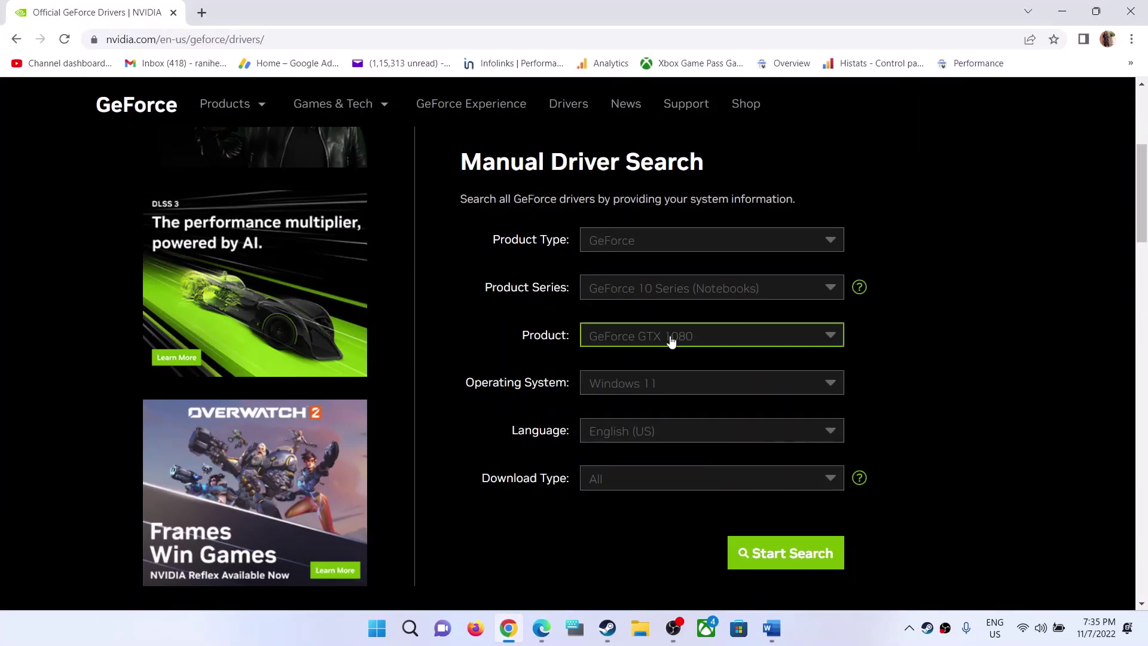
Scroll NVIDIA's driver list, highlighting versions such as the latest, 526.47
scroll(565, 443, down, 6)
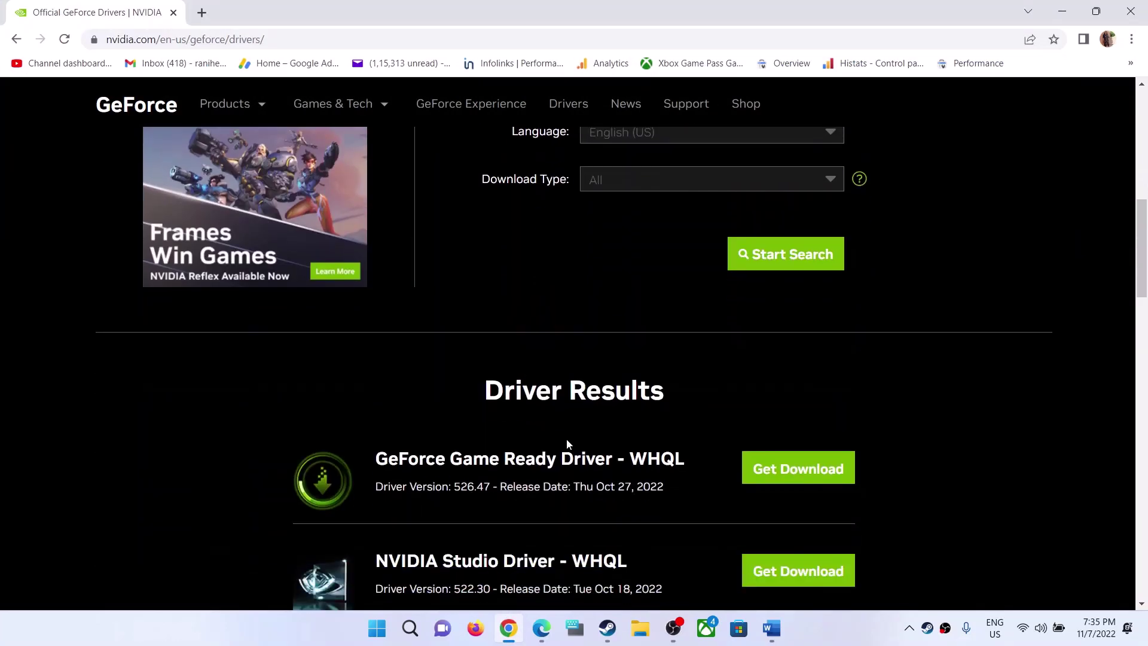
scroll(568, 431, down, 1)
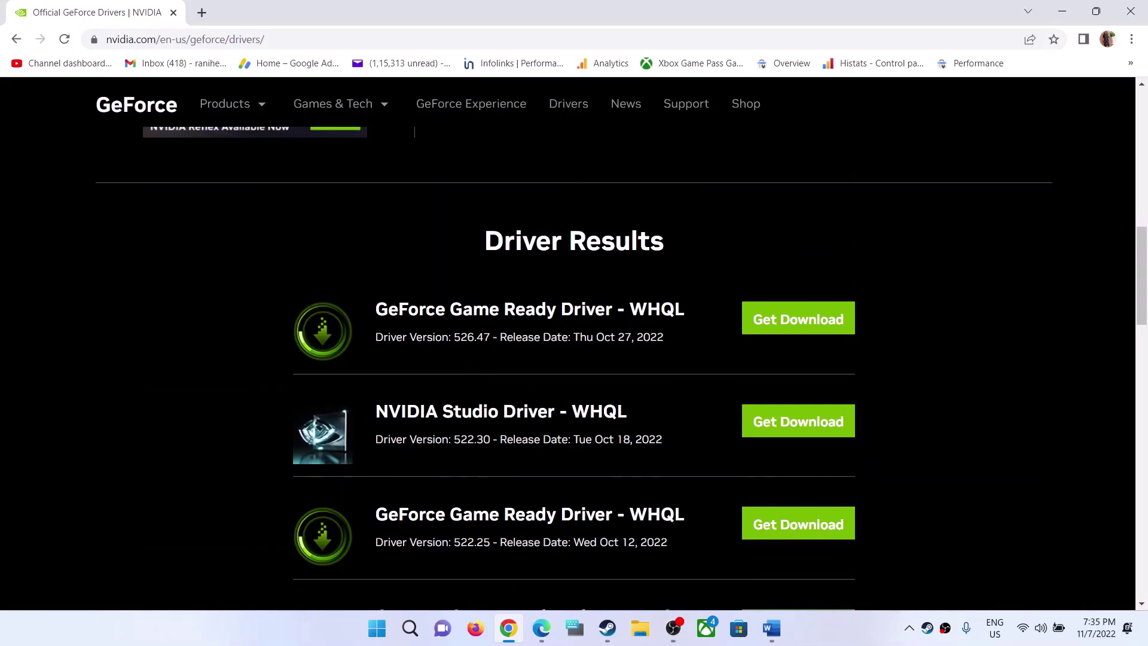
drag(450, 336, 497, 337)
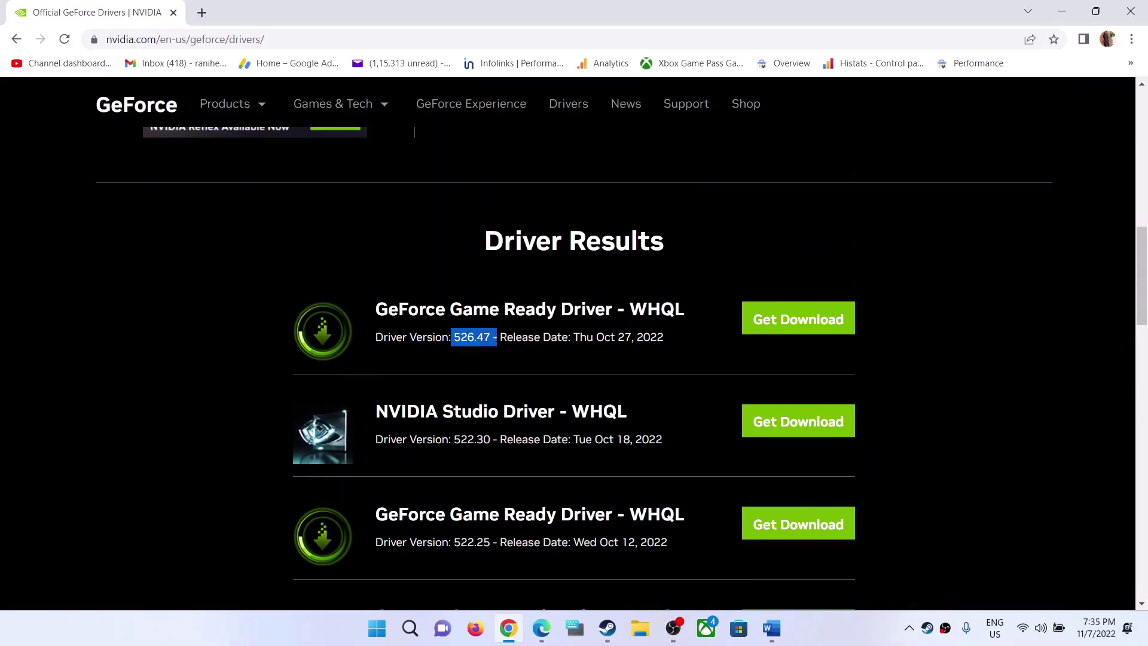
scroll(529, 476, down, 1)
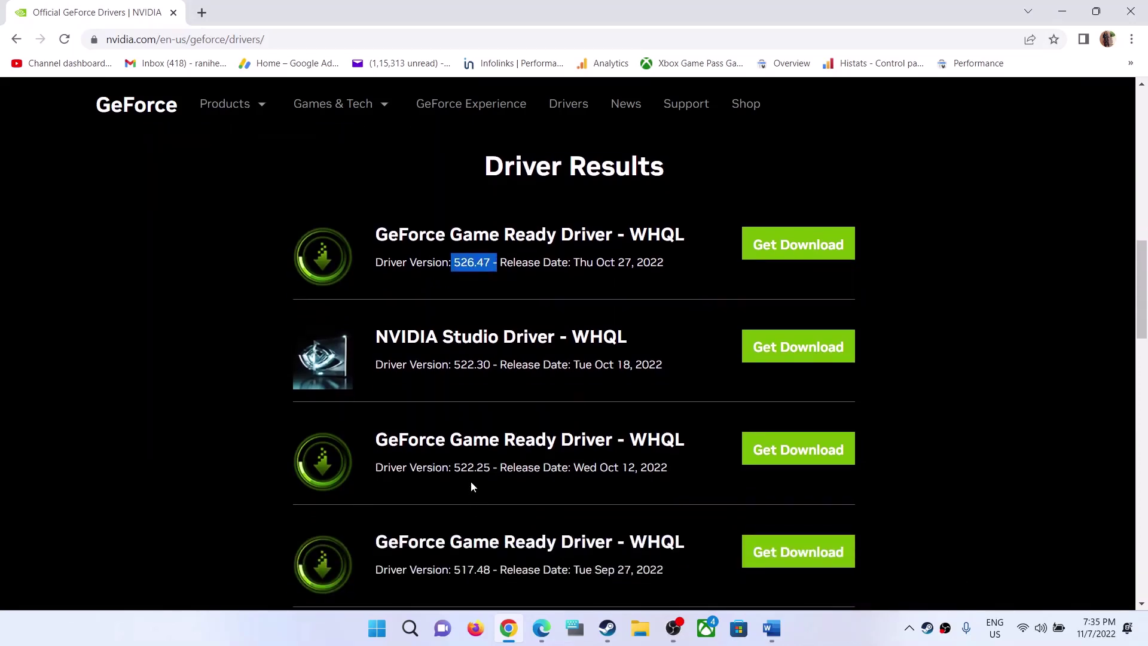
drag(460, 467, 483, 494)
scroll(479, 510, down, 1)
click(487, 494)
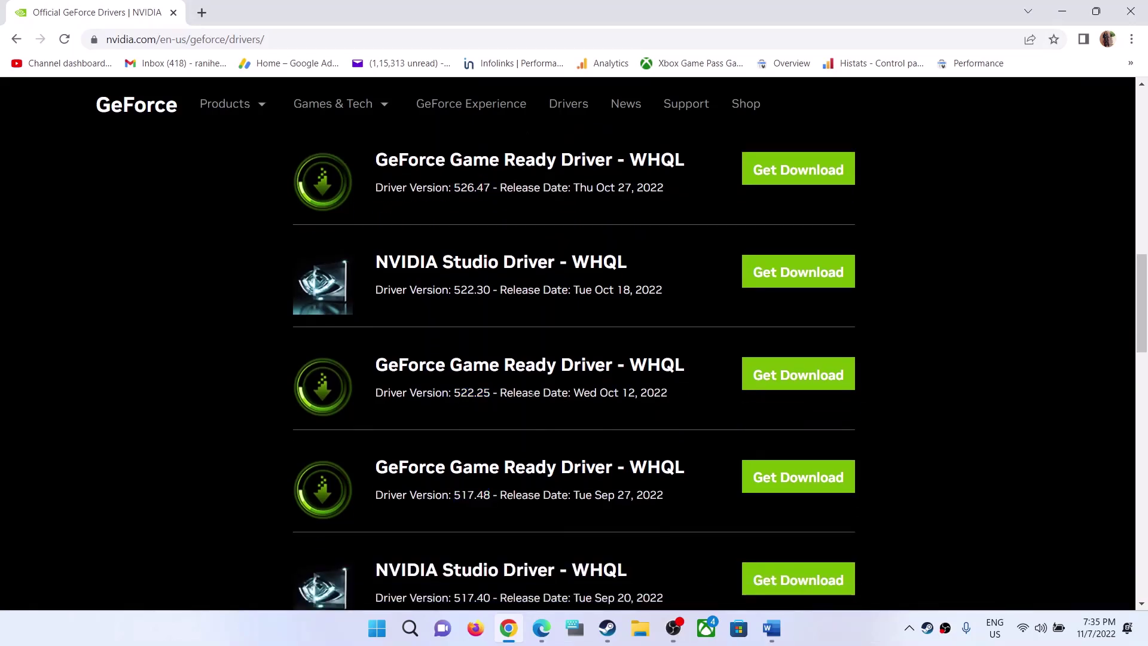
Open the GeForce Game Ready Driver 517.48 download page and bring the Word guide back
drag(400, 365, 568, 392)
click(596, 412)
drag(428, 468, 516, 495)
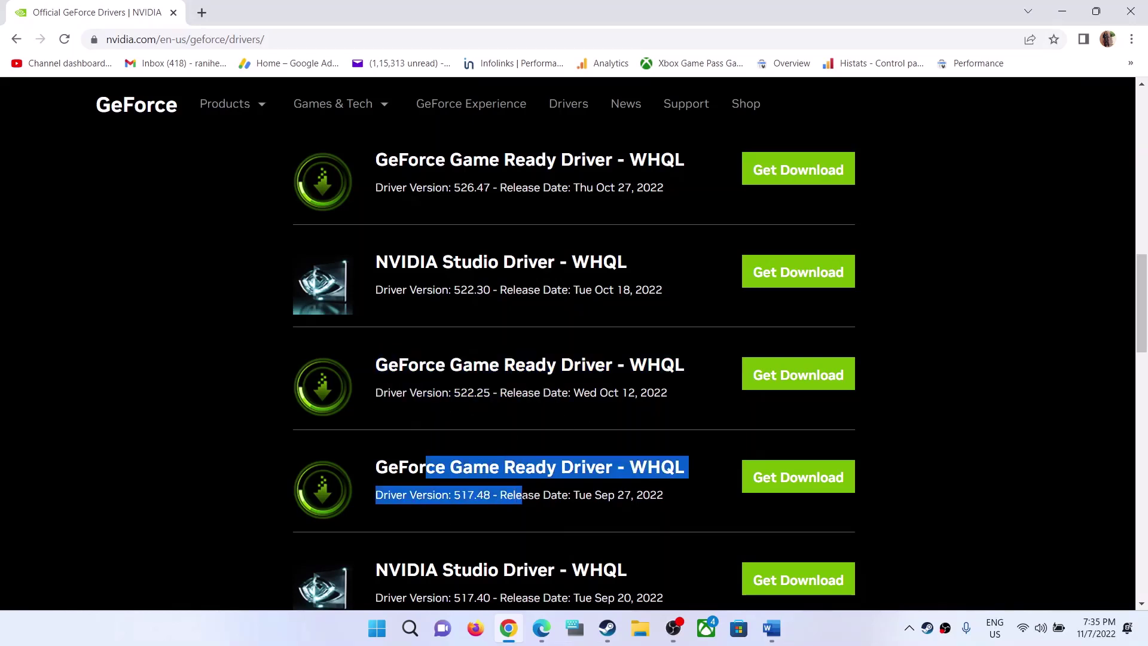
click(774, 485)
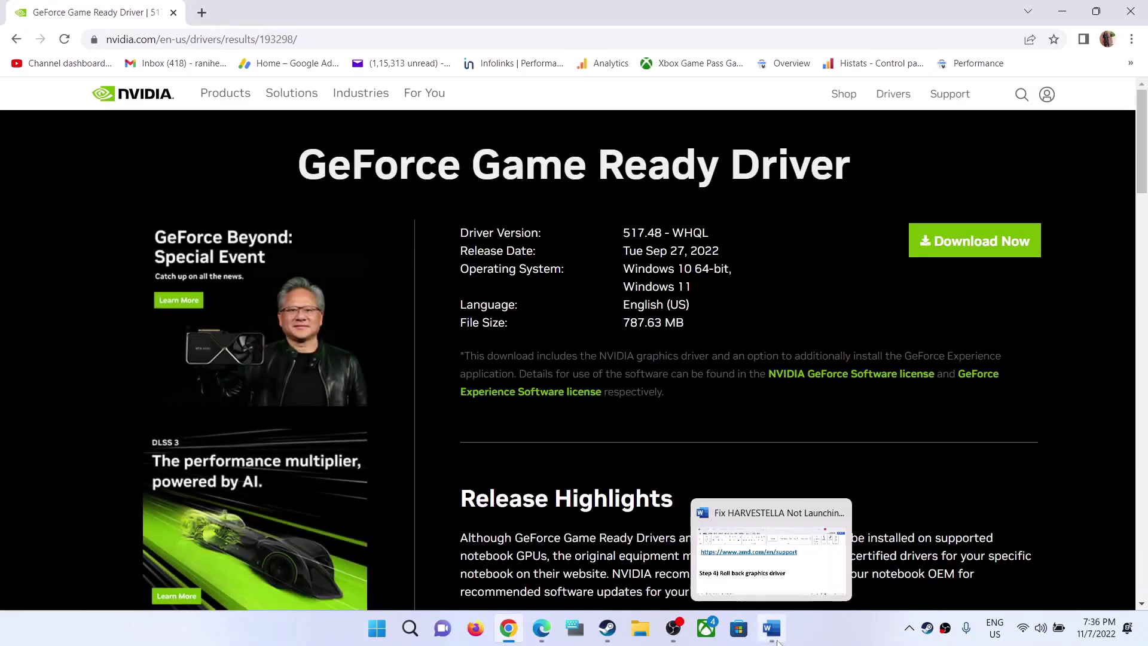
click(777, 641)
Scroll past the Step 4 roll-back text and highlight Step 5 on running the game on dedicated graphics
scroll(445, 256, up, 3)
drag(308, 173, 615, 205)
scroll(436, 328, down, 3)
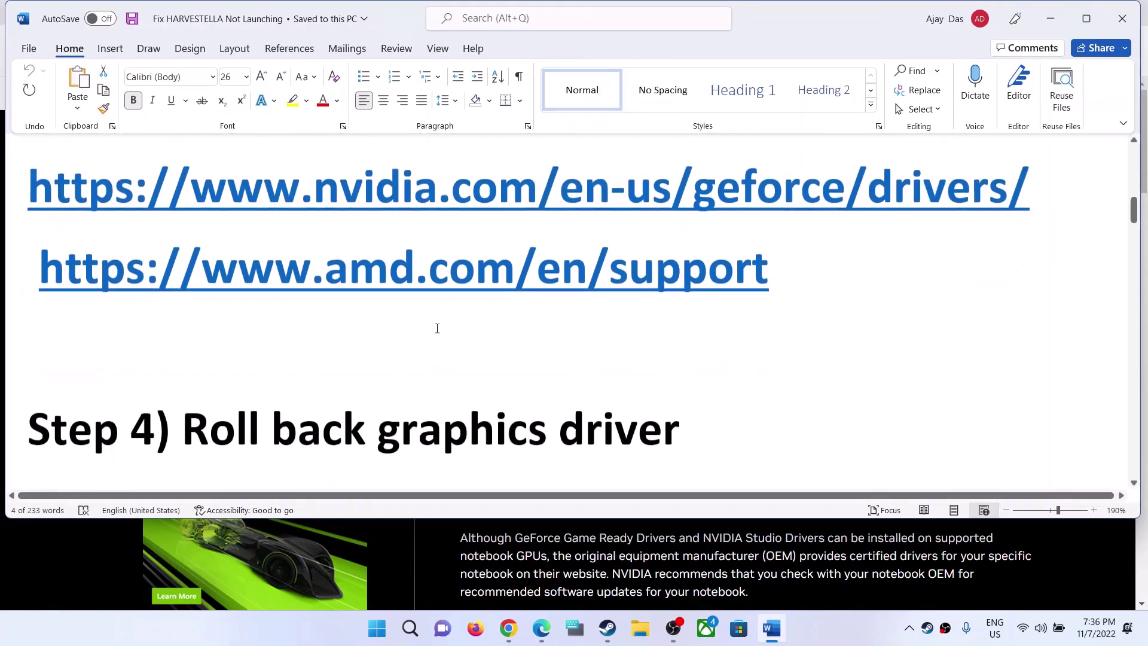
drag(204, 406, 474, 405)
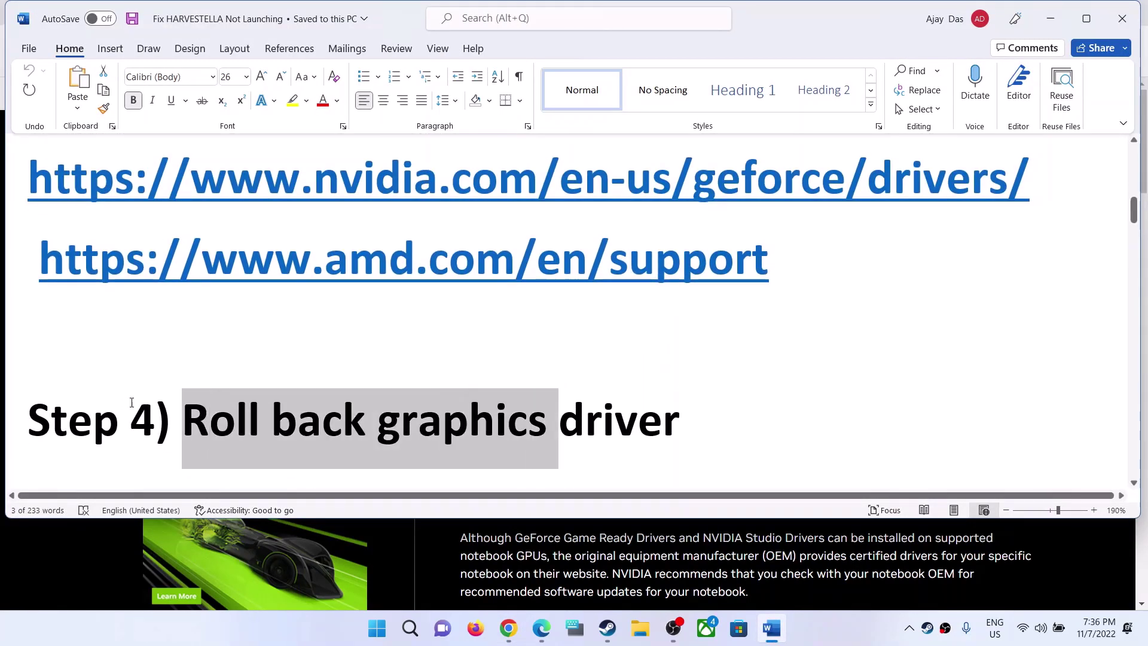
scroll(129, 402, down, 3)
drag(182, 310, 1017, 346)
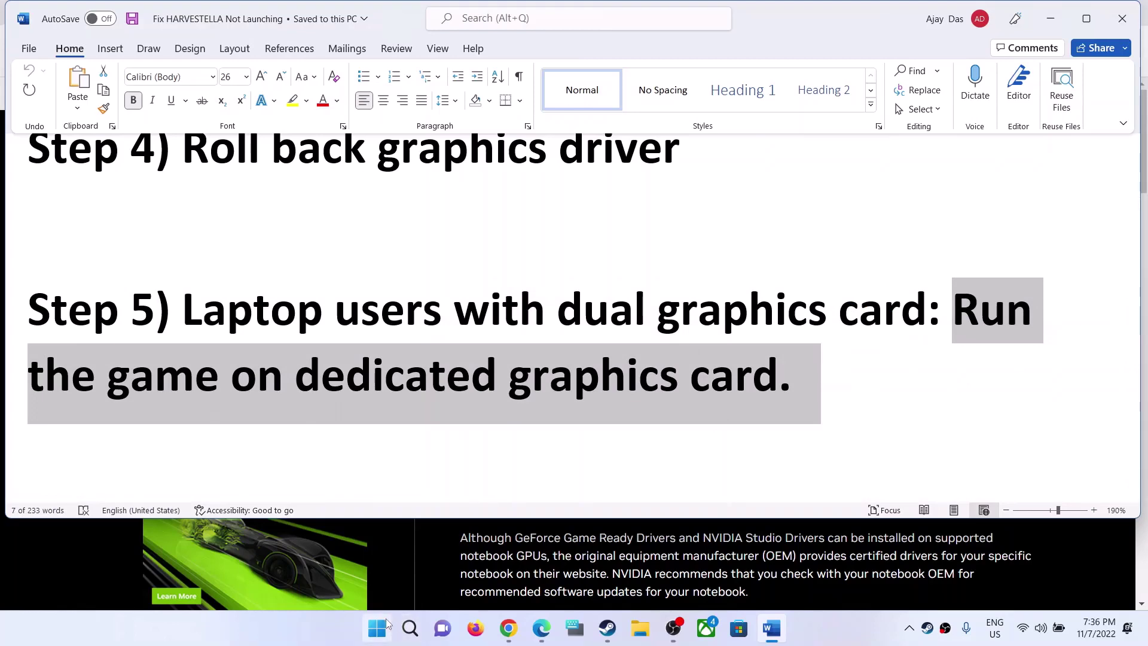
click(386, 625)
Search 'graphics' and open the System › Display › Graphics settings page
text(graphics)
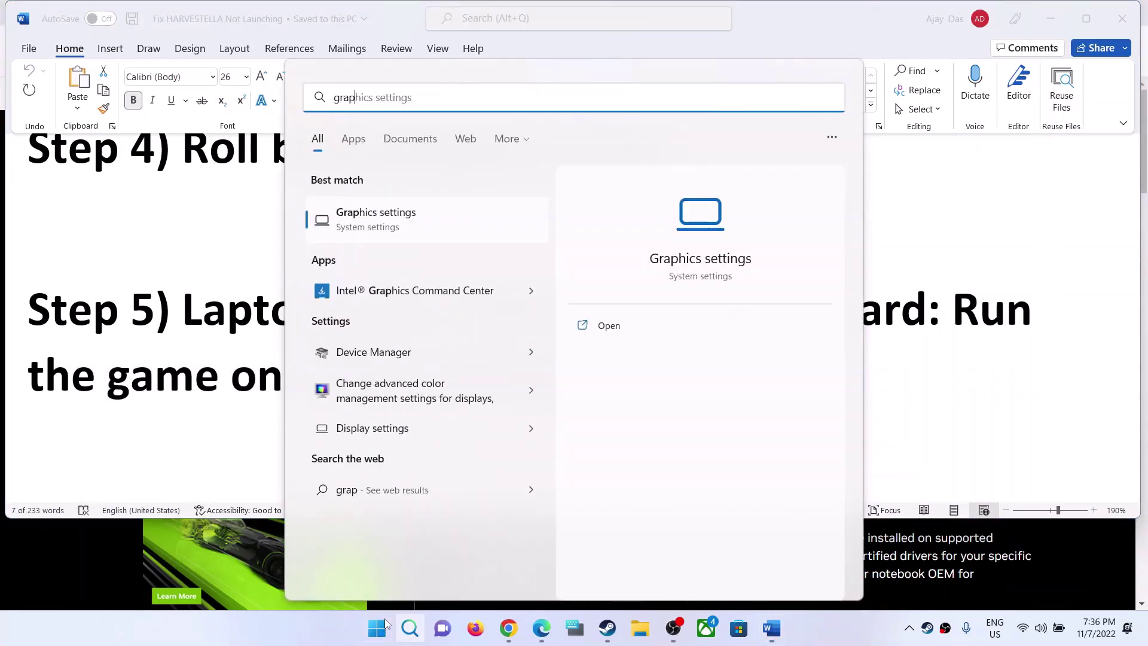
click(422, 232)
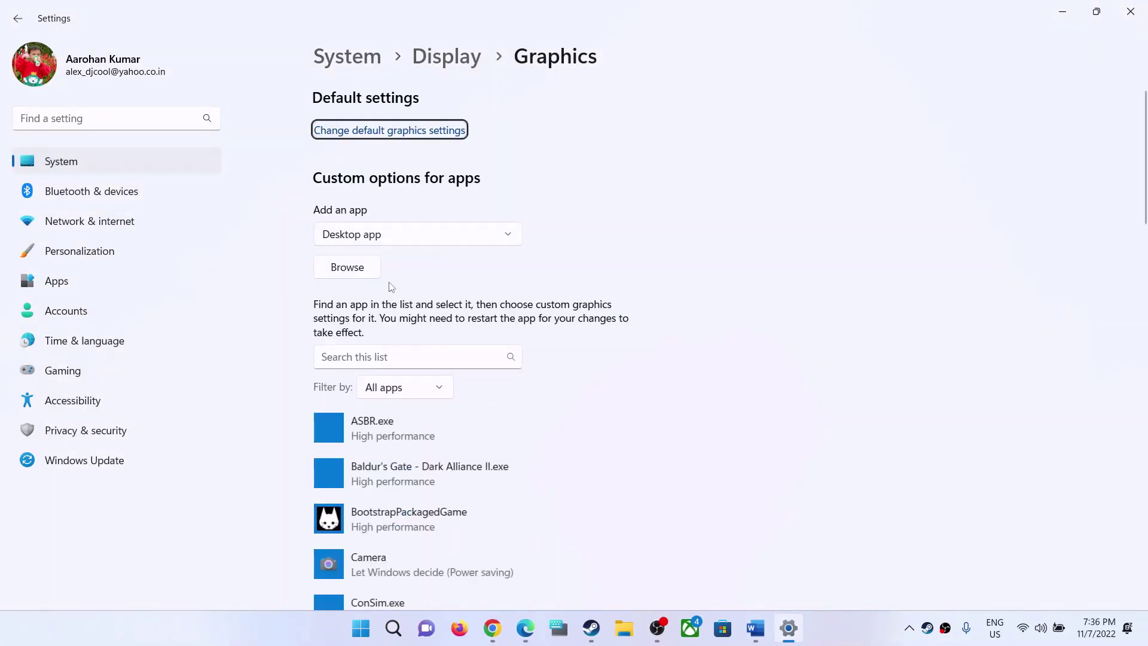
Browse to C:\Program Files (x86)\Steam\steamapps\common\Stray and add the Stray app
click(352, 271)
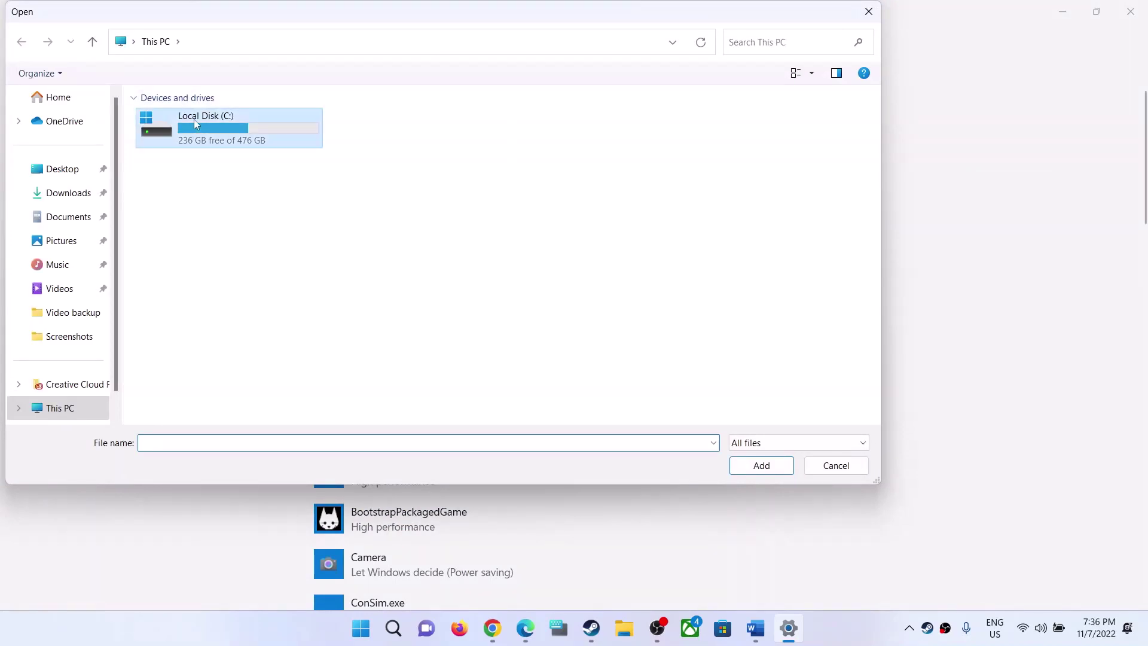
double_click(203, 129)
scroll(245, 306, down, 1)
double_click(193, 243)
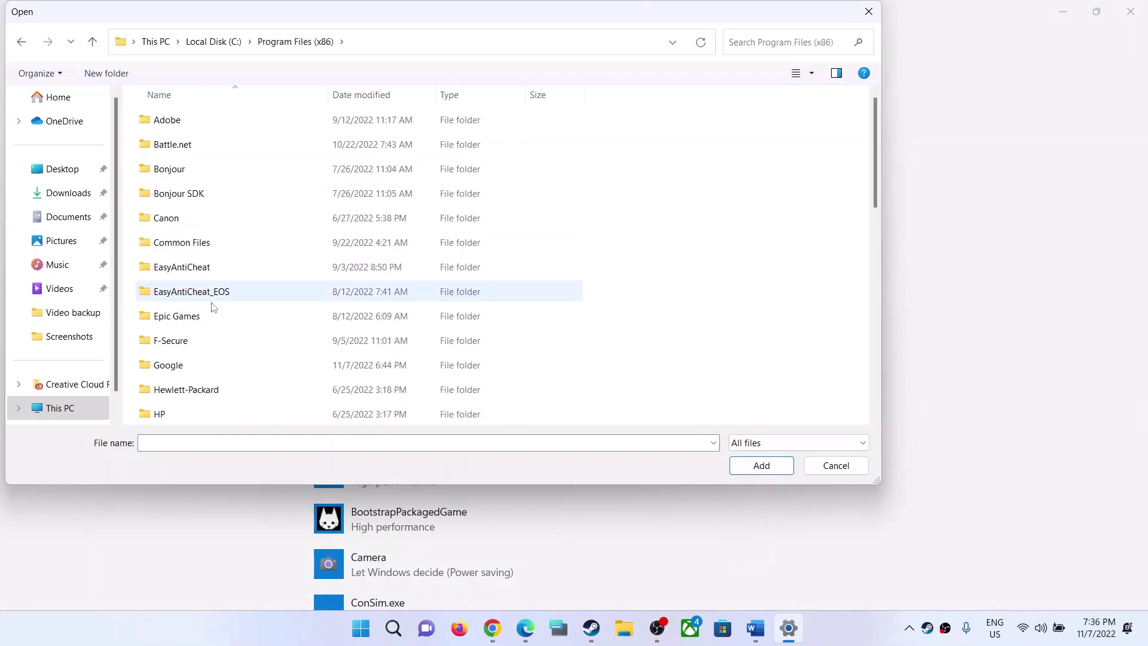
scroll(187, 310, down, 6)
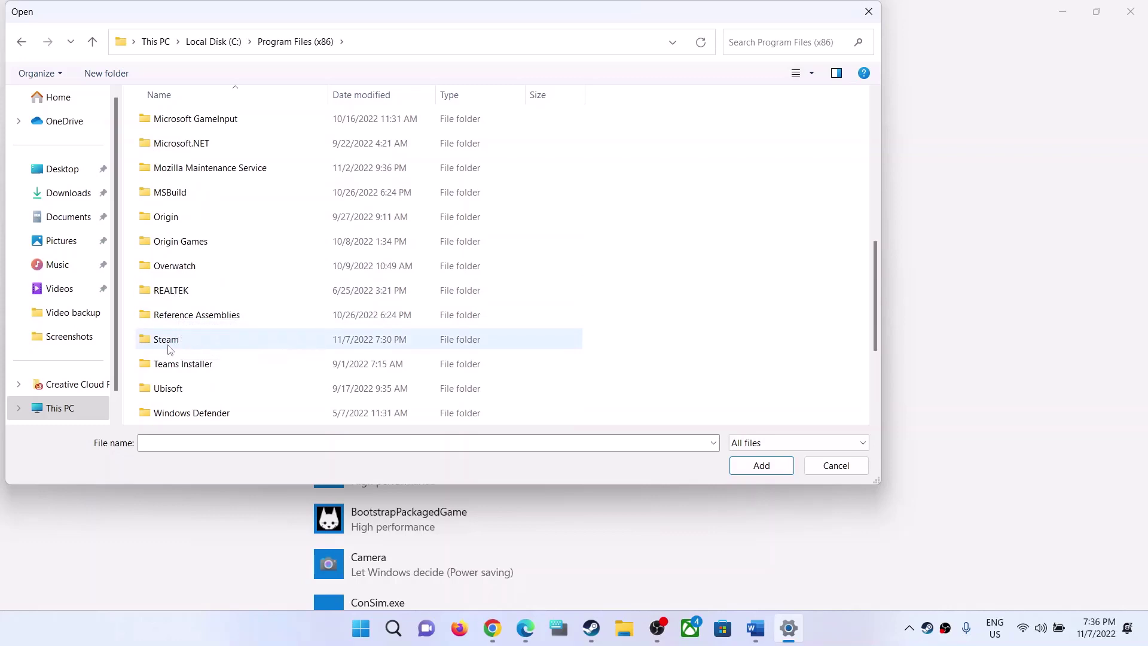
double_click(168, 347)
scroll(204, 287, down, 5)
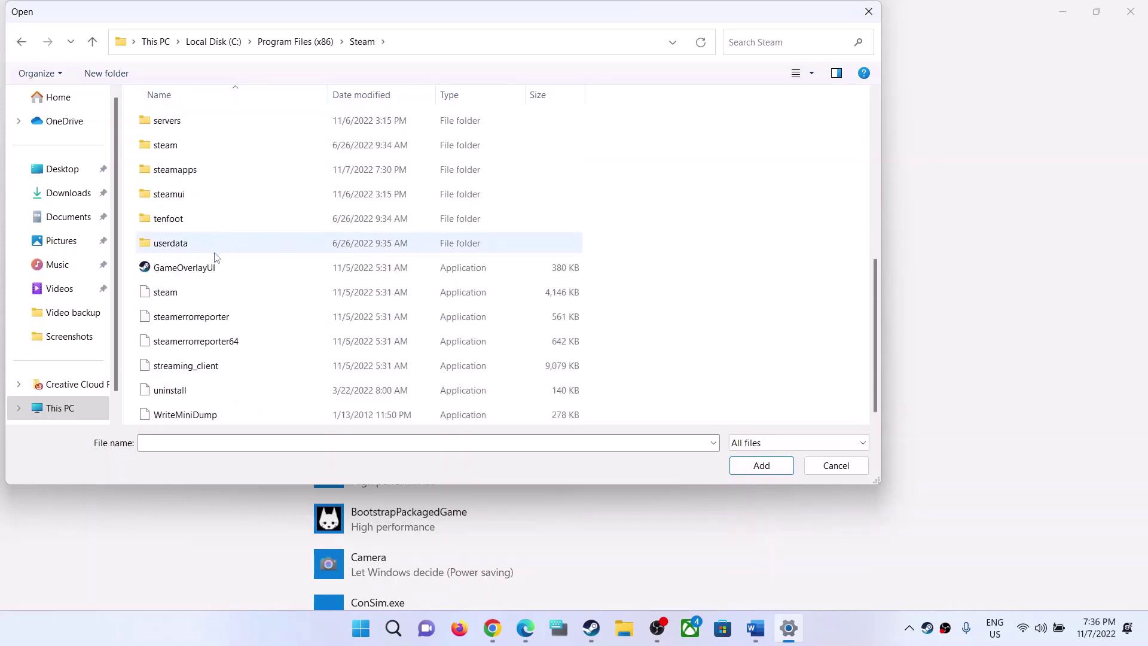
double_click(175, 170)
double_click(174, 129)
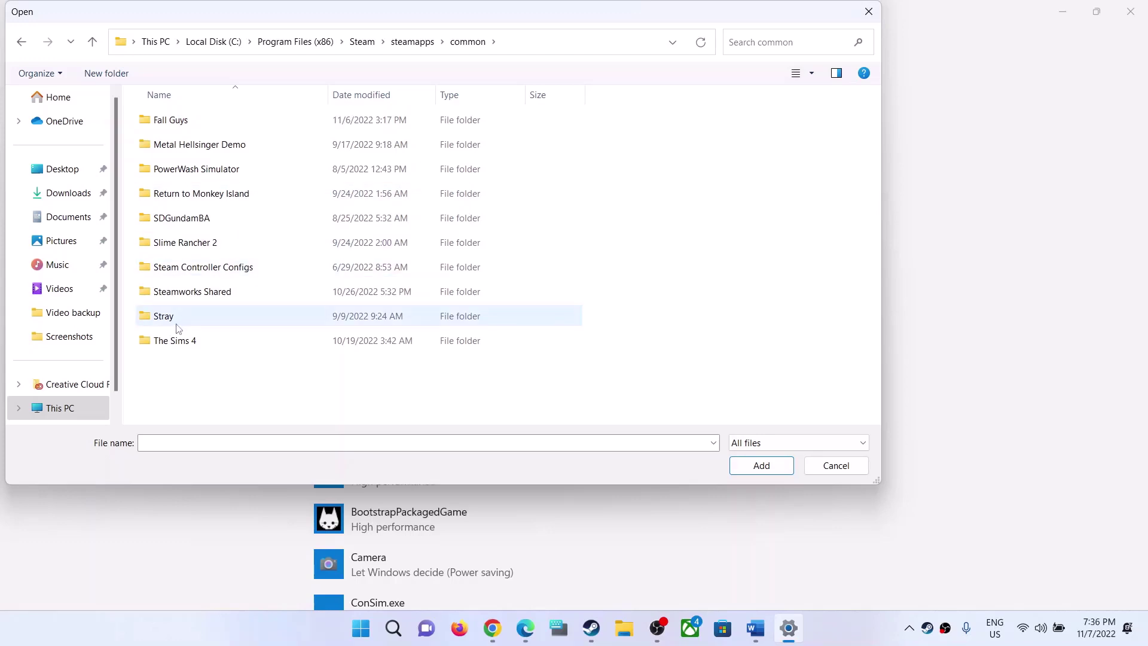
double_click(196, 321)
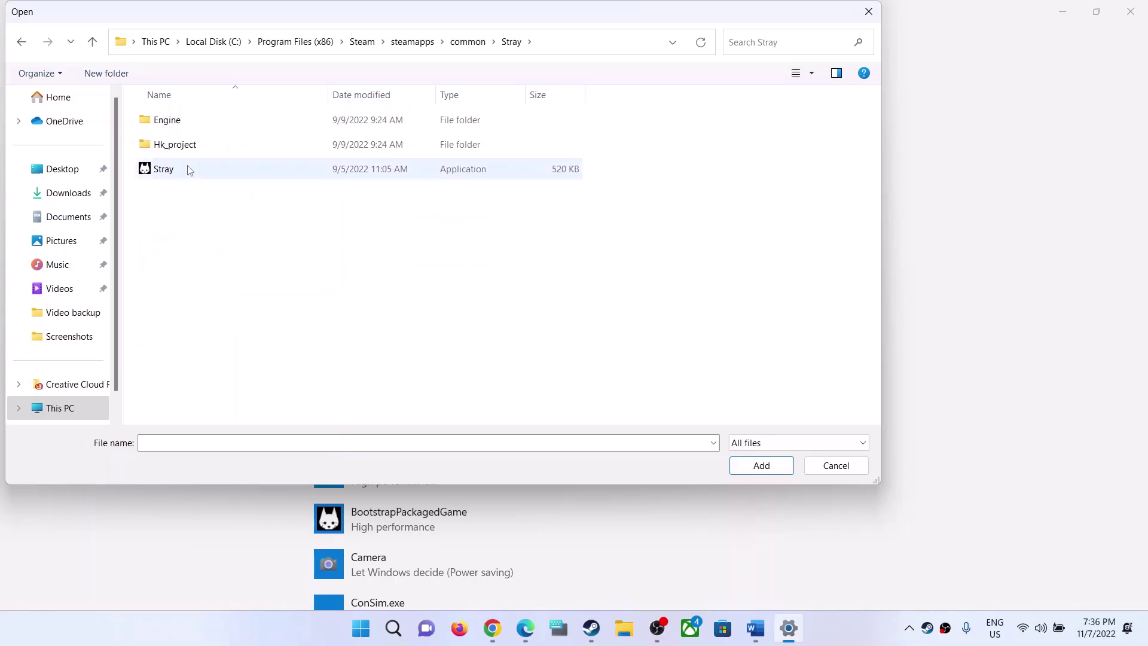
click(178, 171)
click(756, 465)
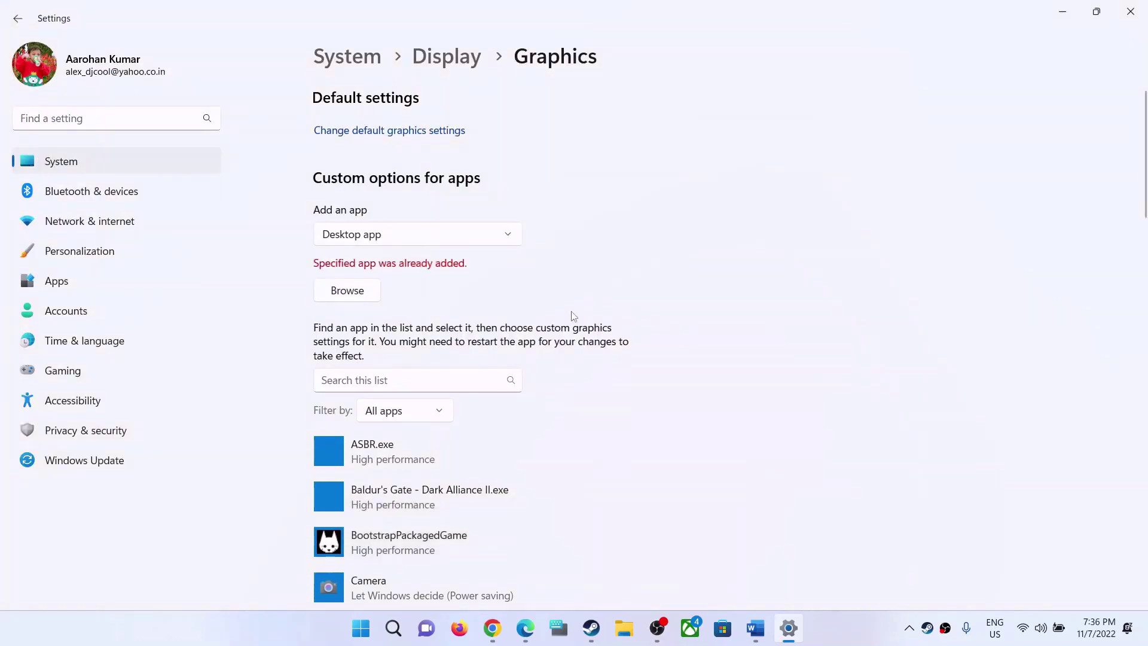
Save High performance as Stray's graphics preference
scroll(586, 310, down, 3)
click(472, 389)
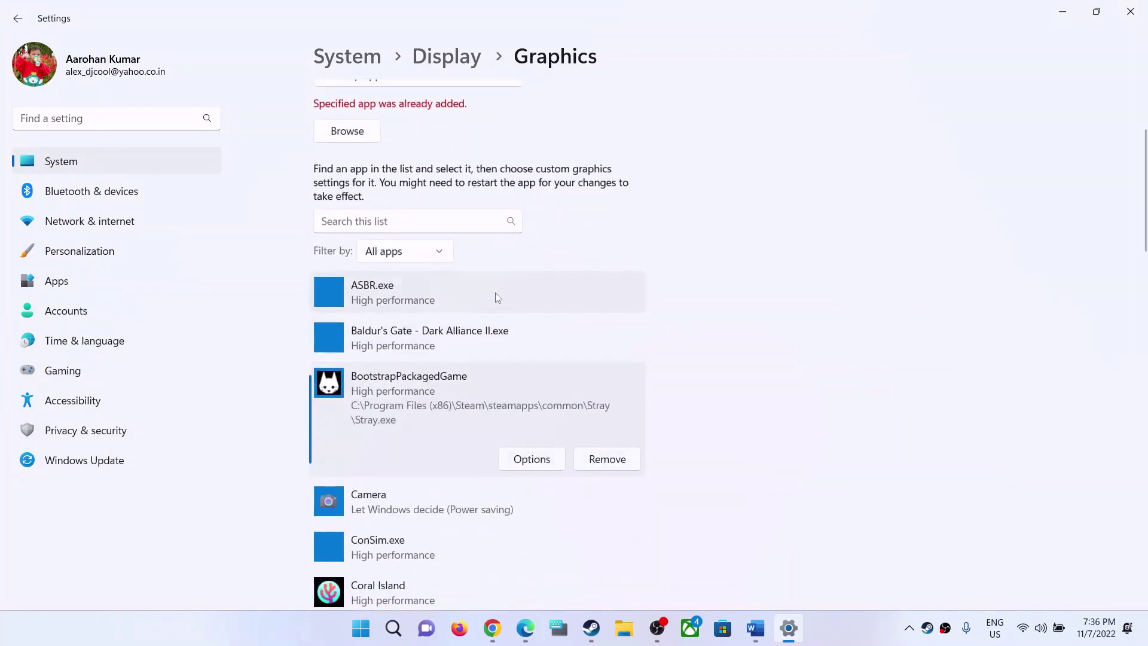
click(531, 459)
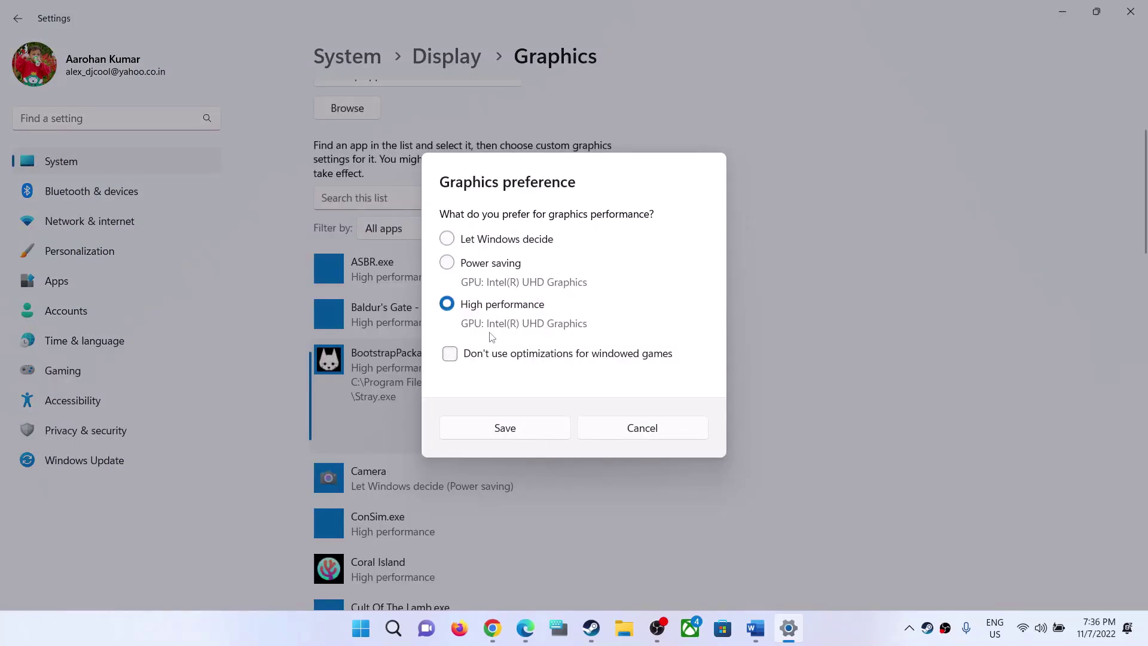
click(505, 428)
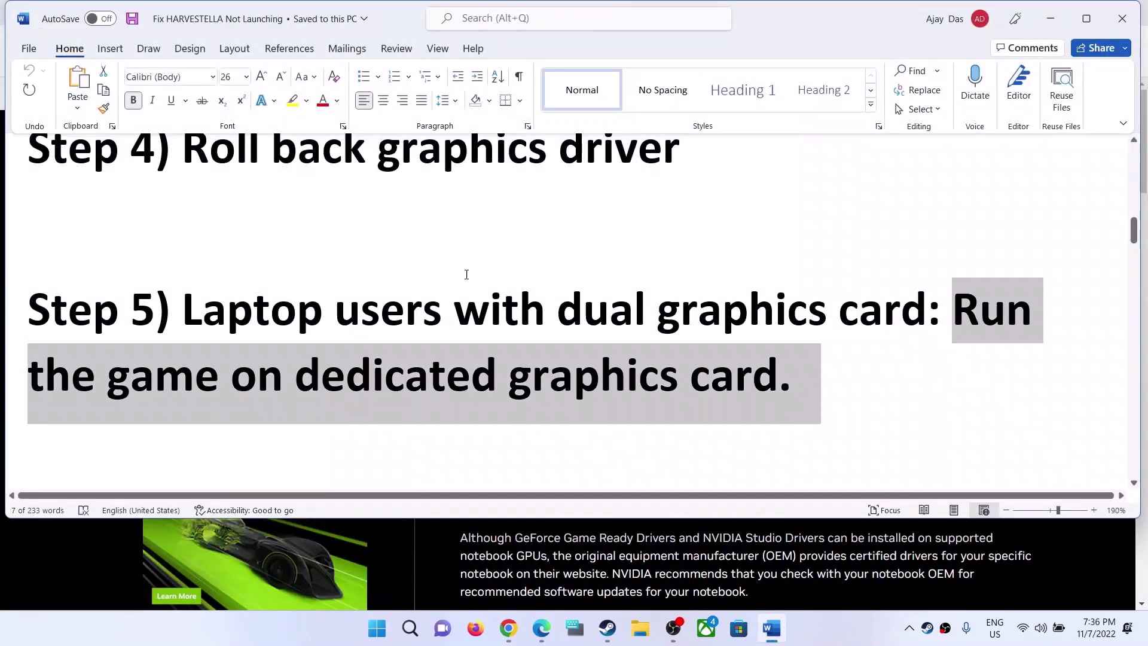
Highlight the guide's Step 6 run-as-administrator text and switch to Steam
scroll(466, 275, down, 5)
drag(207, 249, 874, 266)
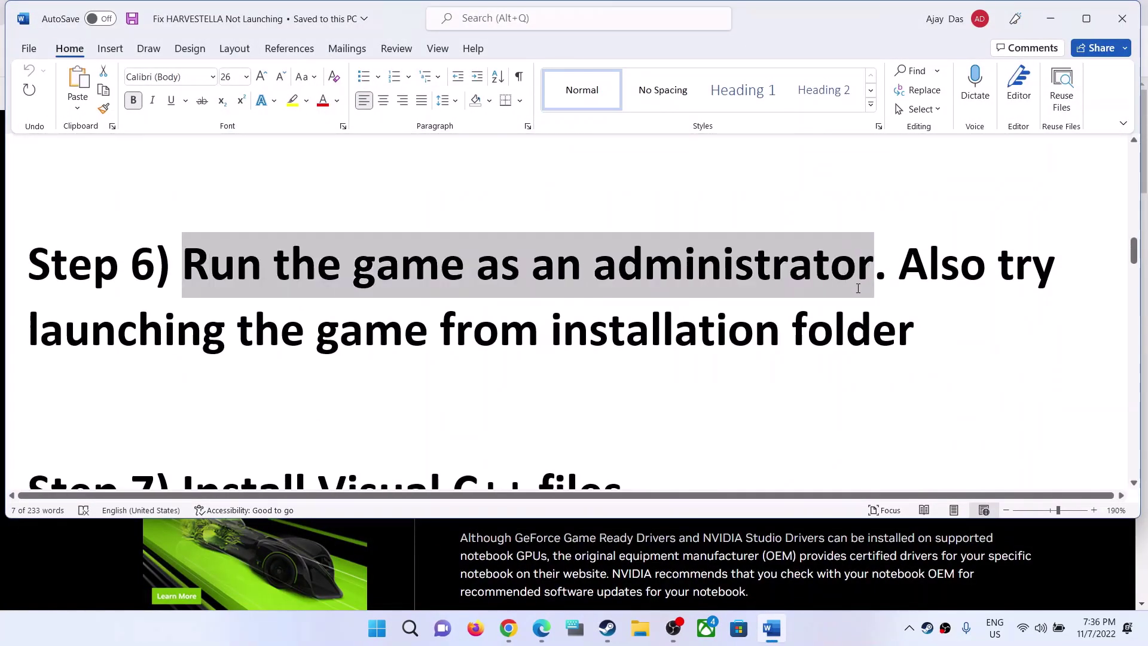
click(607, 629)
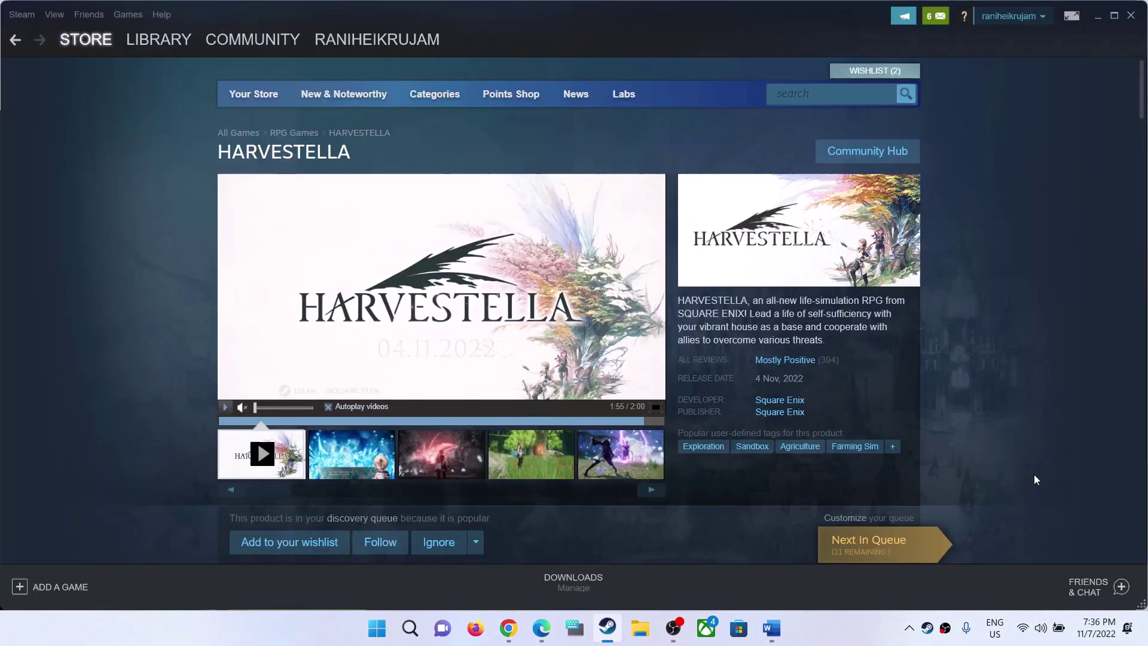
In Steam's Library, use Stray's Manage menu to browse its local files
click(159, 40)
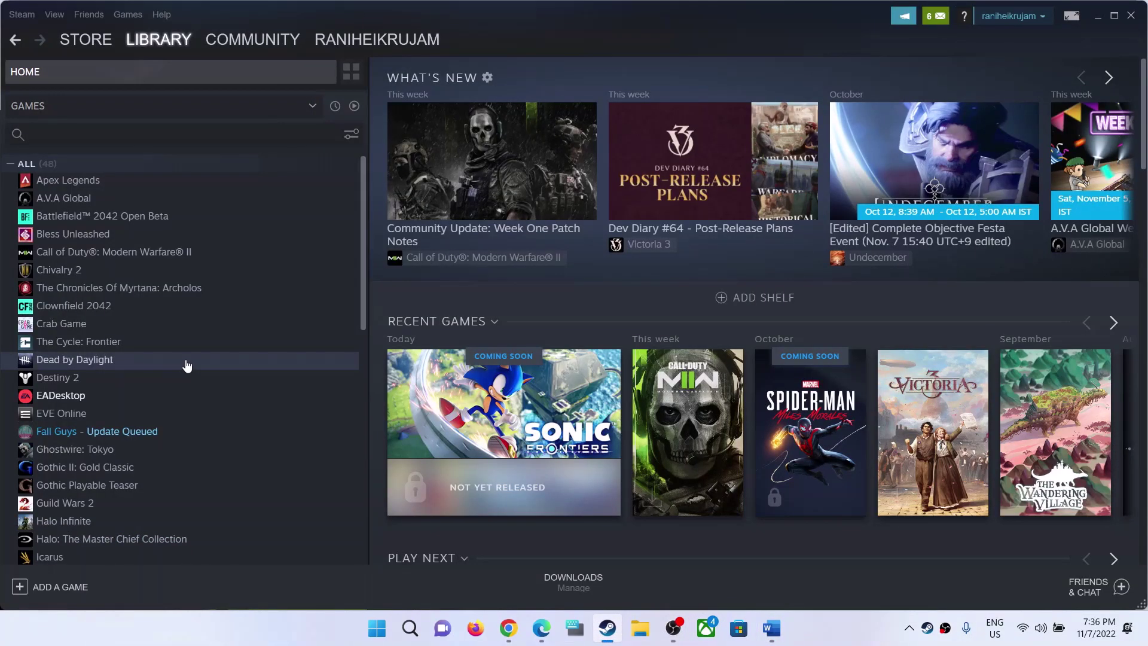
scroll(187, 364, down, 10)
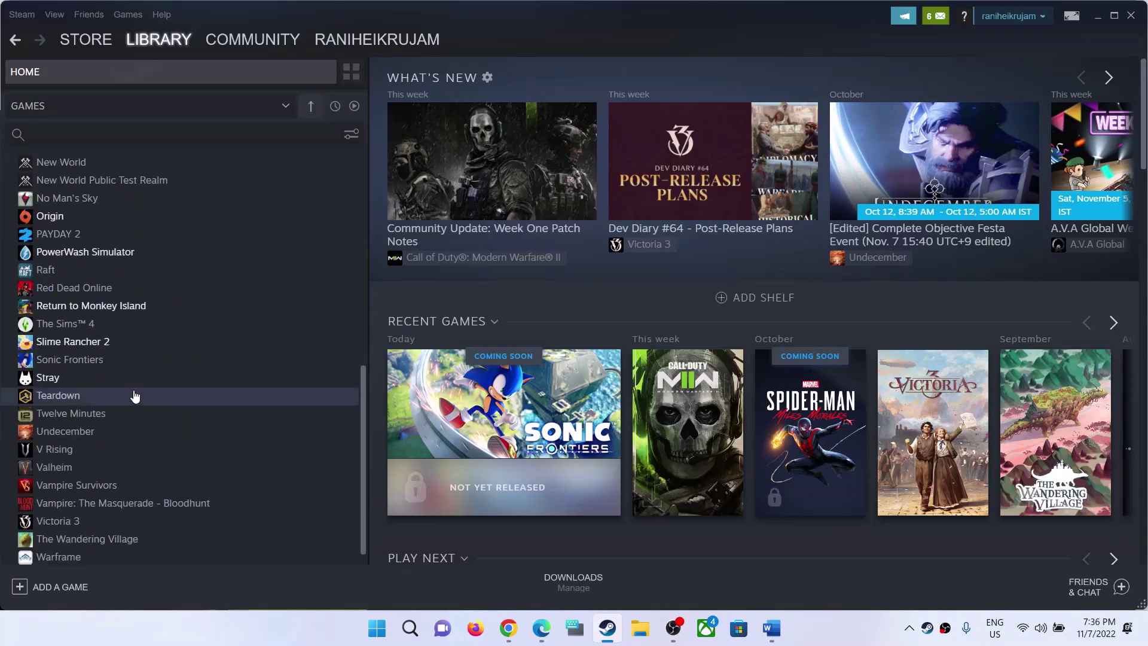
right_click(84, 380)
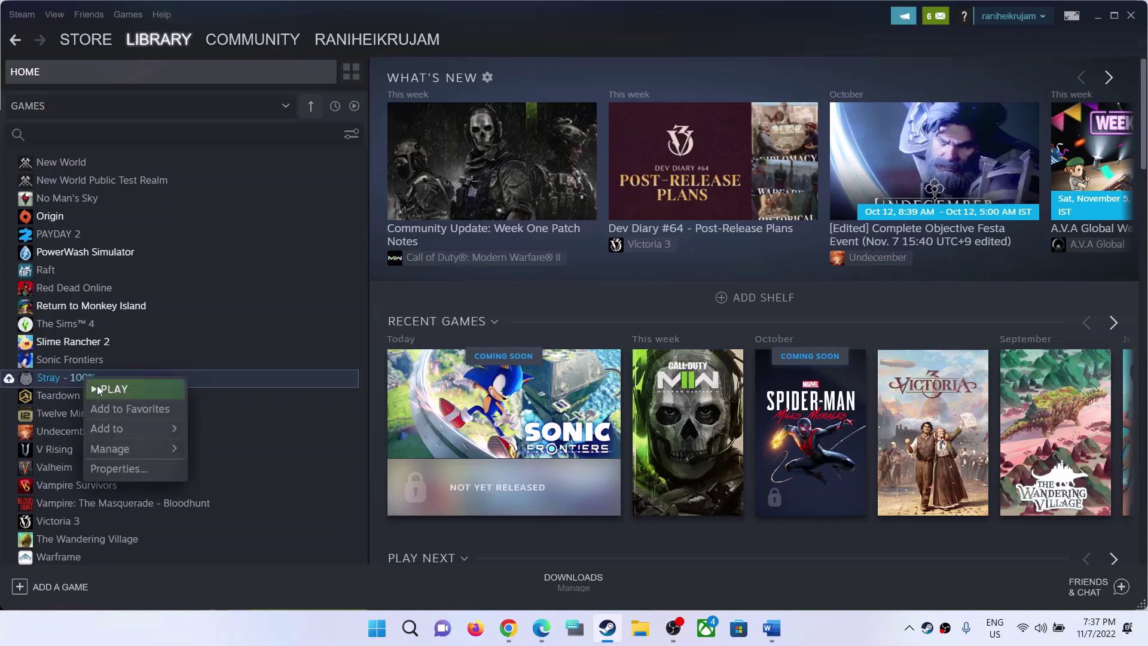
mouse_move(110, 454)
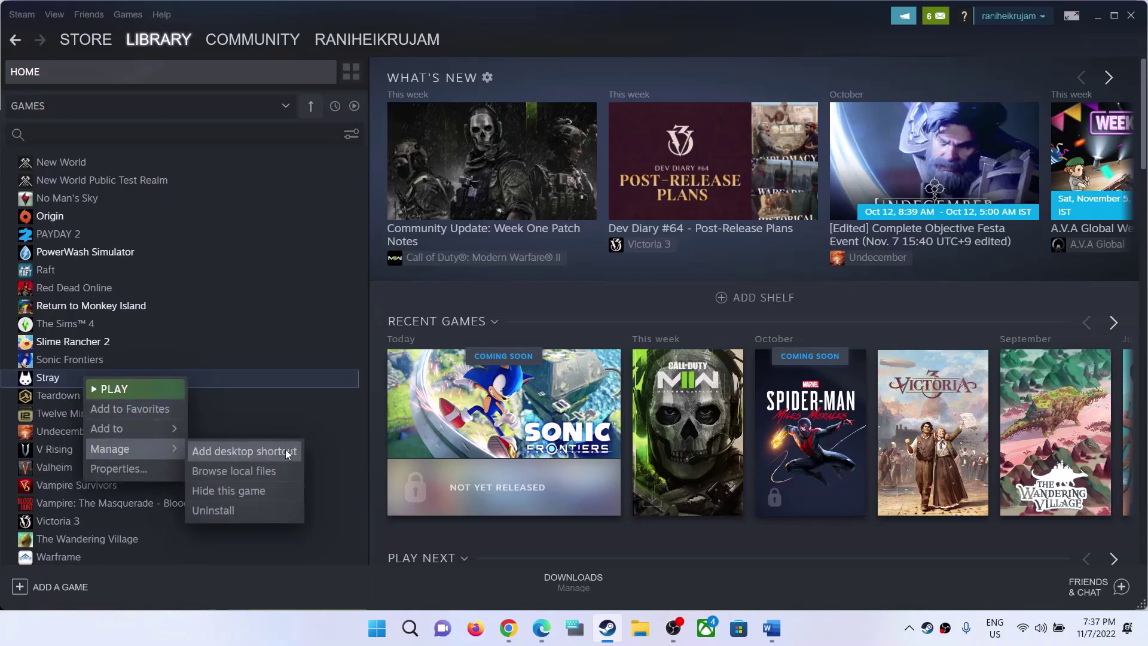
click(257, 470)
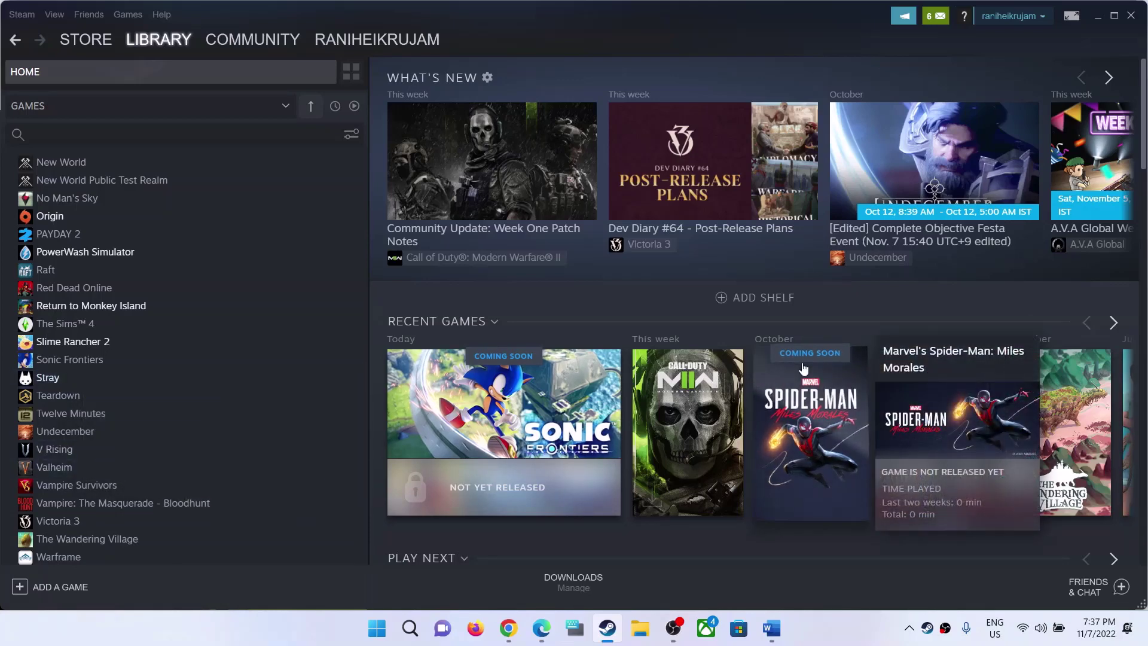
mouse_move(779, 358)
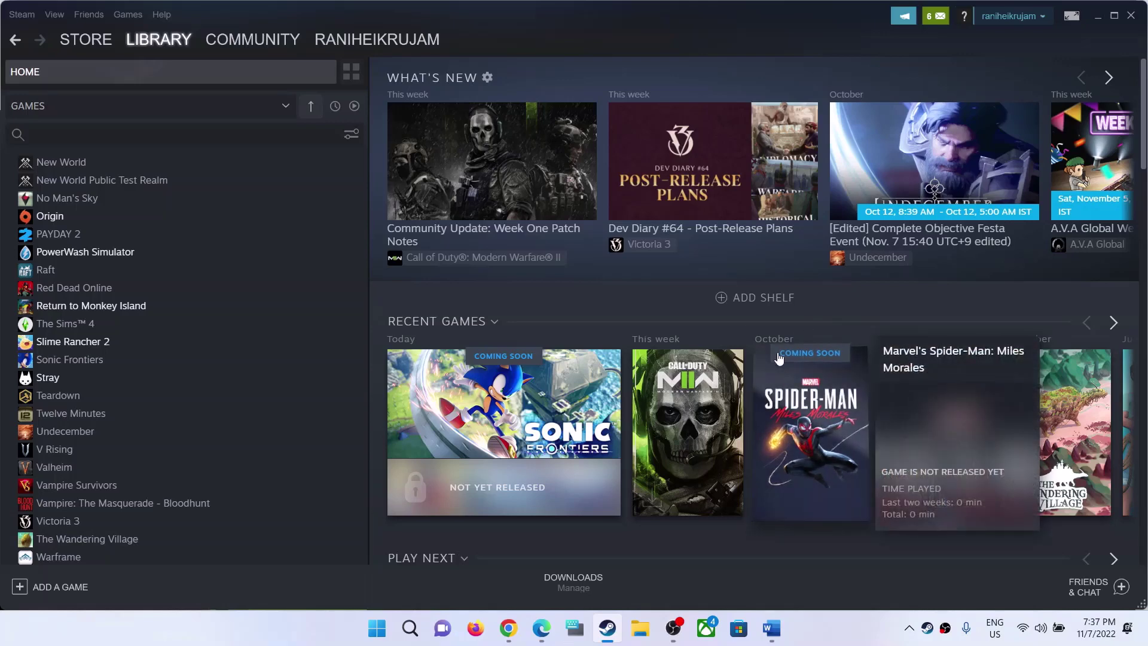
right_click(69, 383)
Retry Browse local files for Stray, then bring up File Explorer
mouse_move(153, 452)
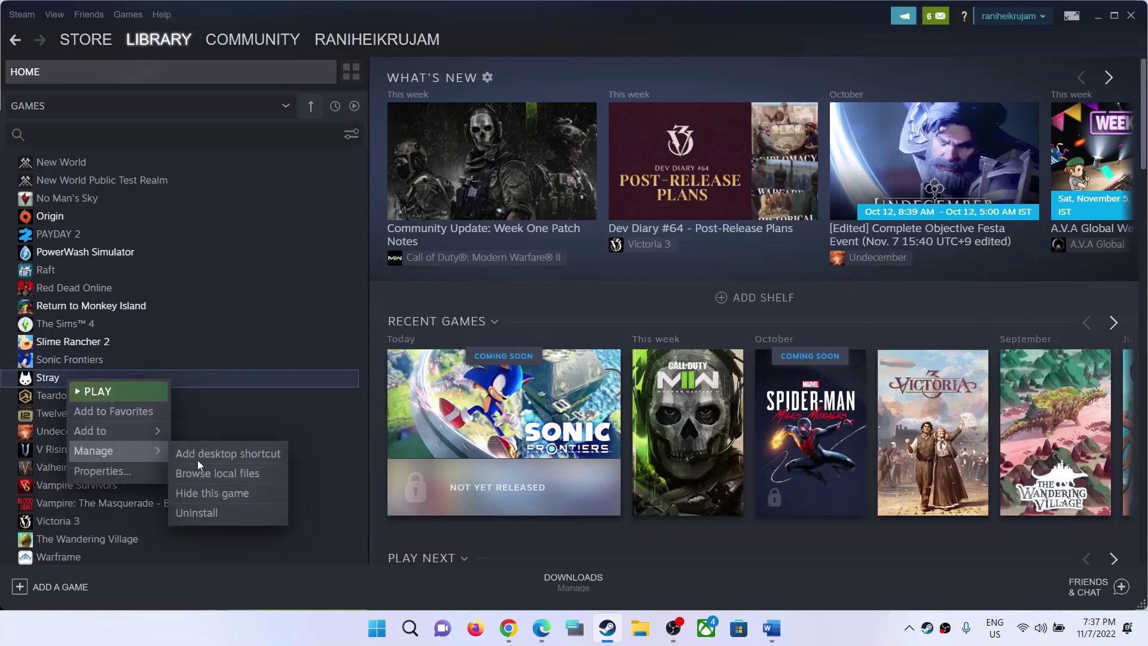
click(202, 475)
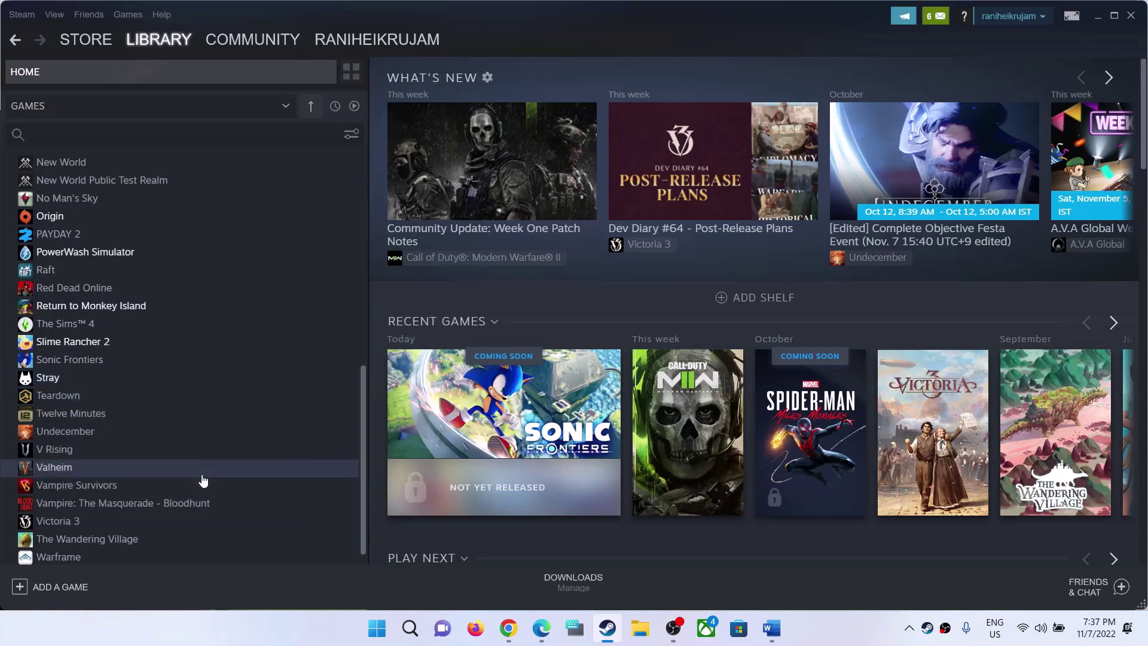
mouse_move(662, 629)
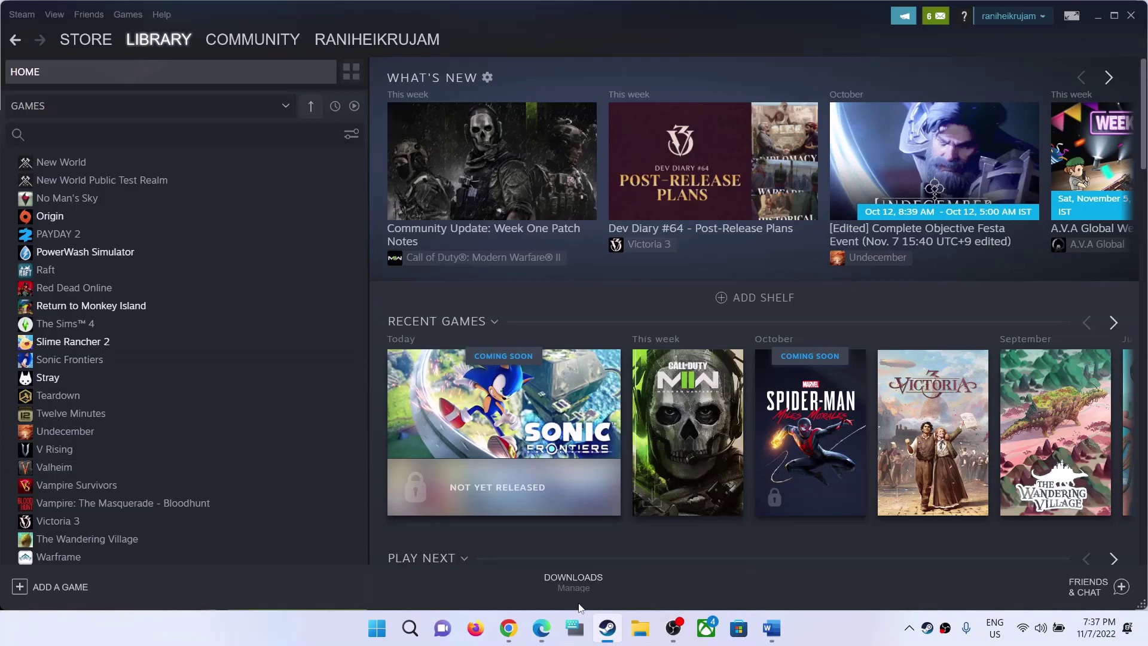
click(653, 638)
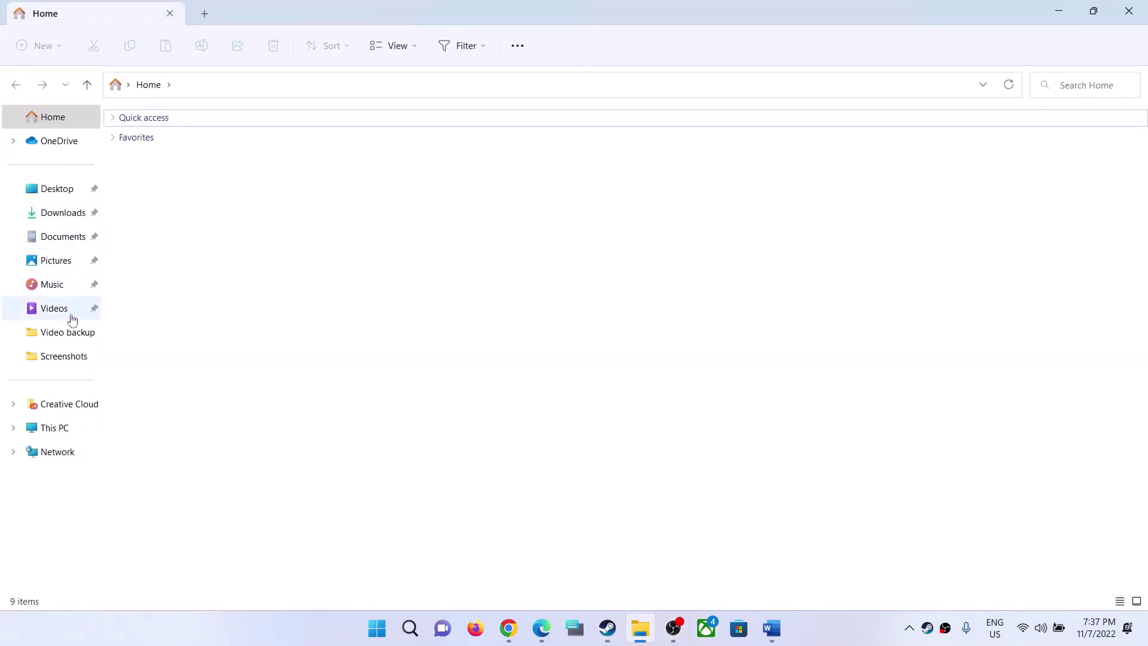
Navigate This PC › C: › Program Files (x86) › Steam › steamapps › common › Stray
click(91, 434)
double_click(159, 154)
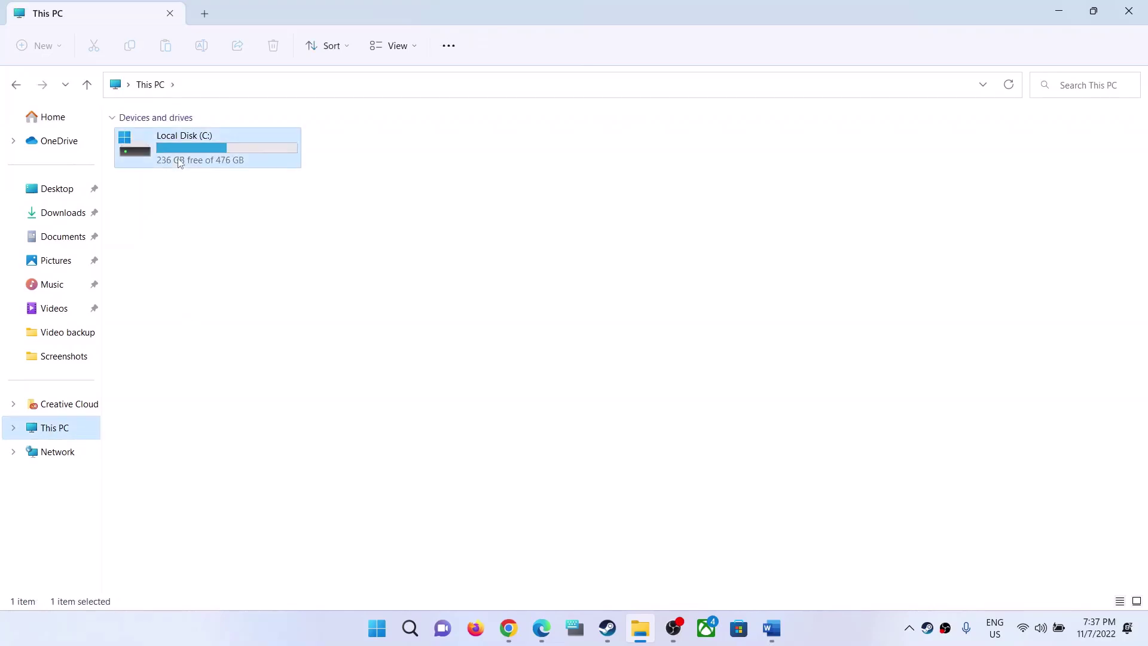
scroll(216, 394, down, 1)
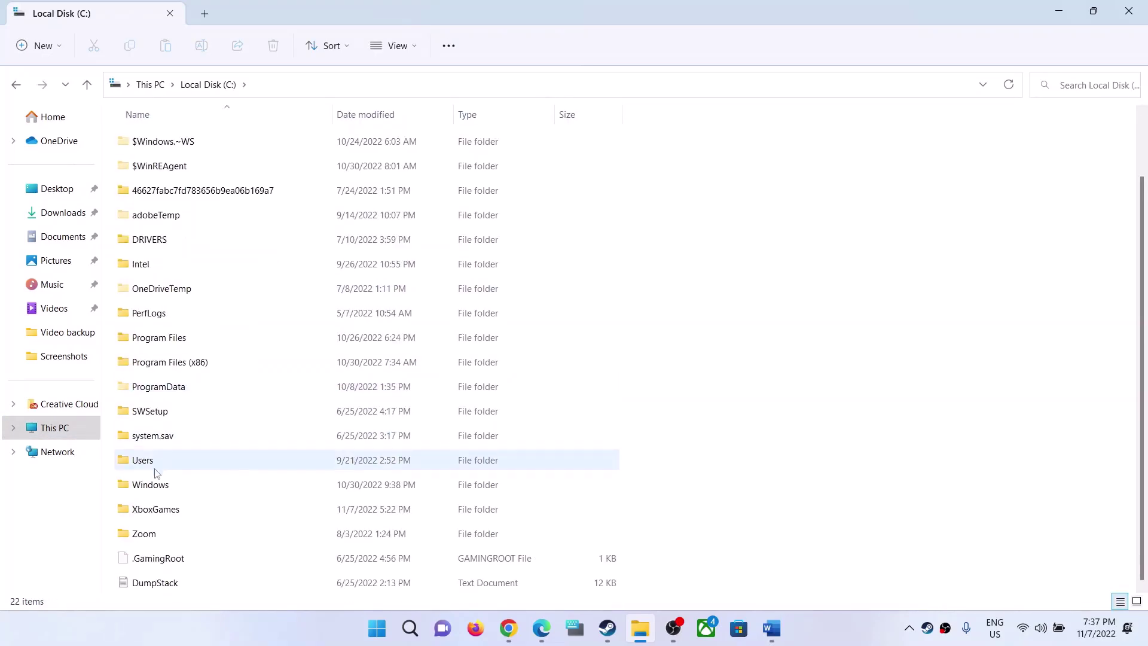
double_click(203, 366)
scroll(178, 435, down, 3)
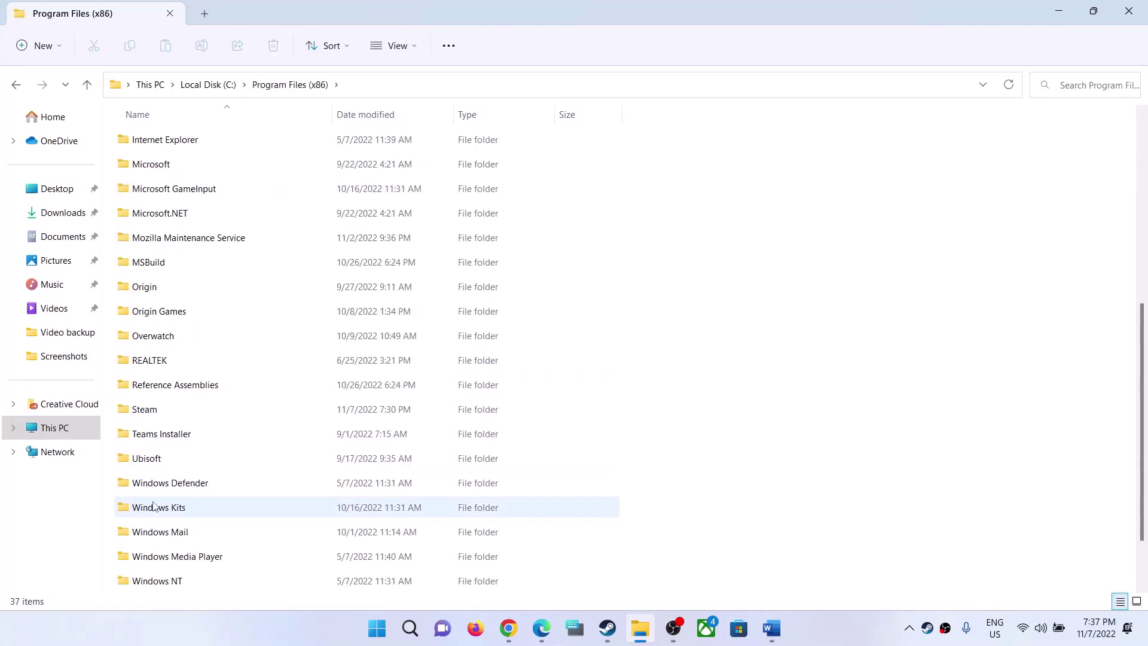
click(154, 410)
double_click(155, 410)
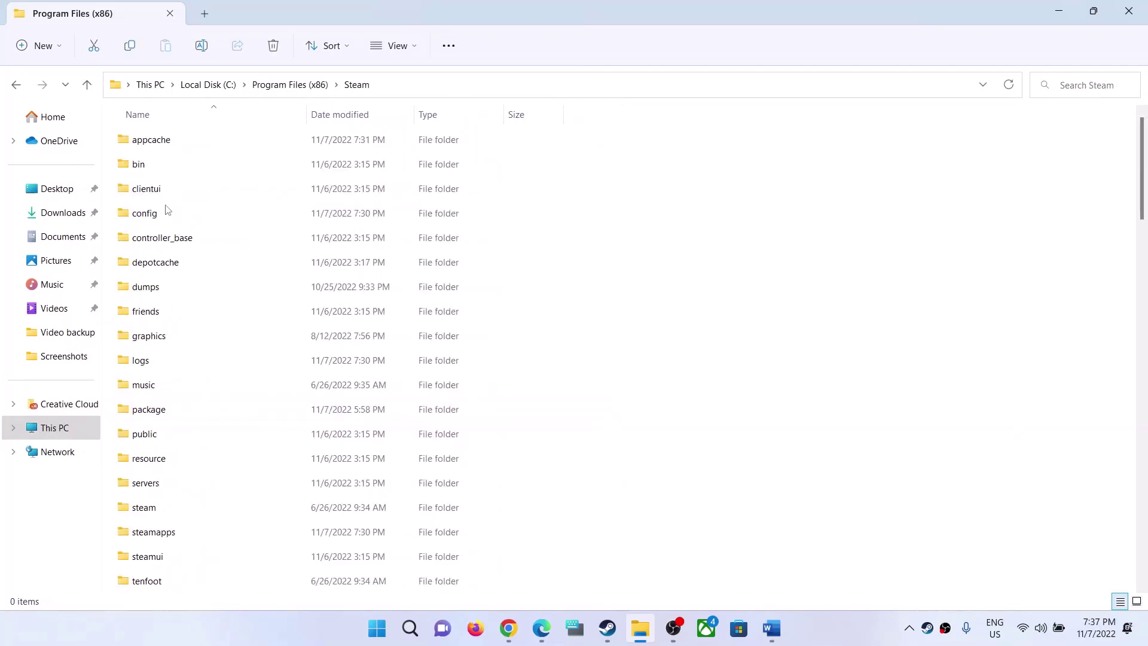
scroll(173, 359, down, 3)
double_click(157, 311)
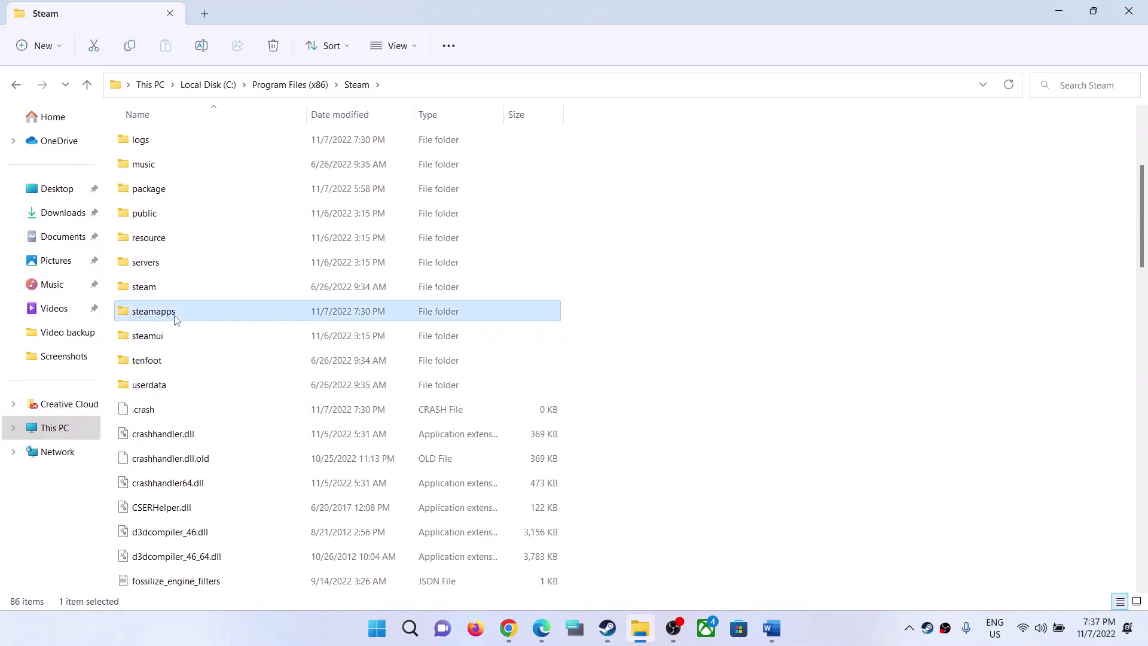
double_click(176, 144)
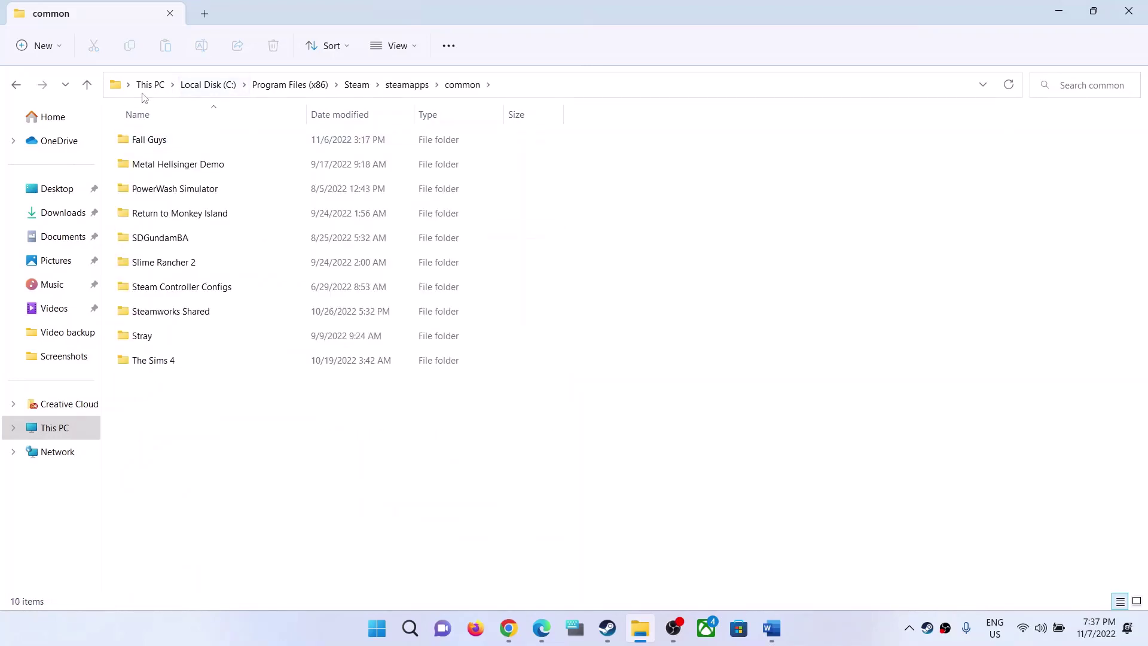
double_click(164, 338)
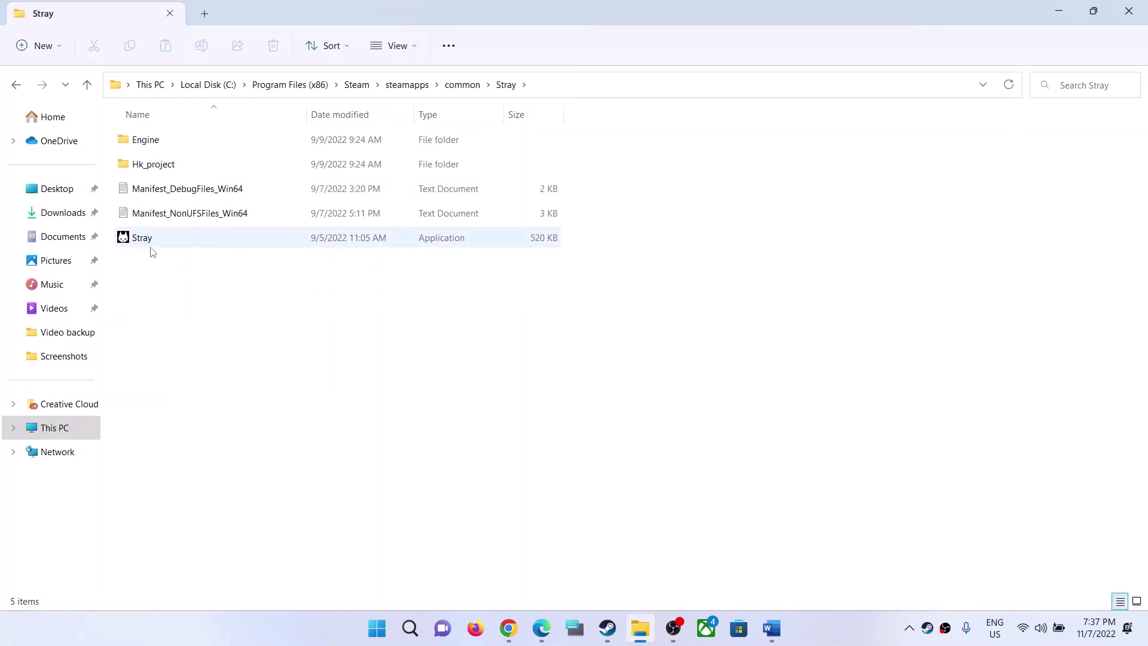
View the Stray folder's properties and close them
right_click(190, 236)
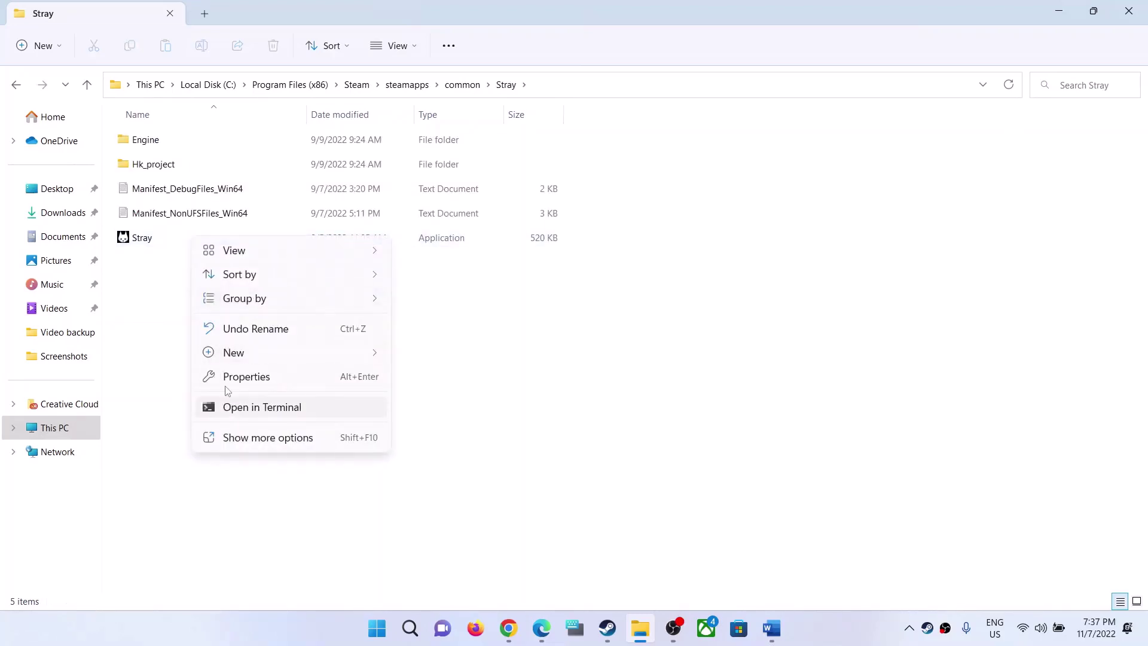
click(371, 213)
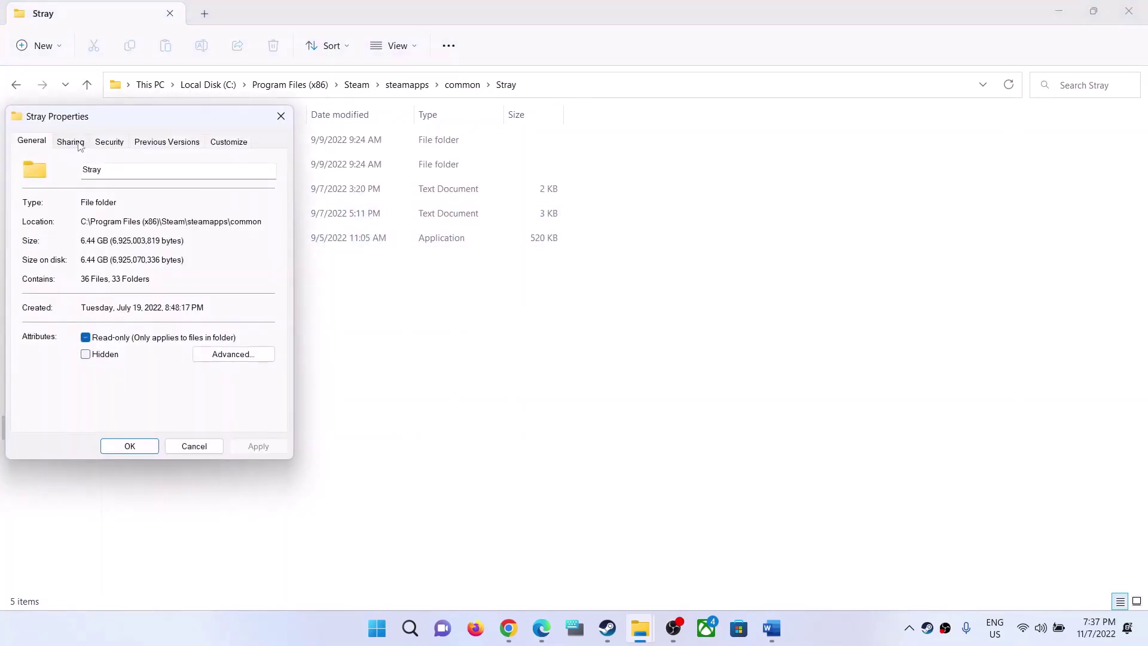
click(280, 114)
Enable 'Run this program as an administrator' for Stray.exe and return to Steam
right_click(178, 240)
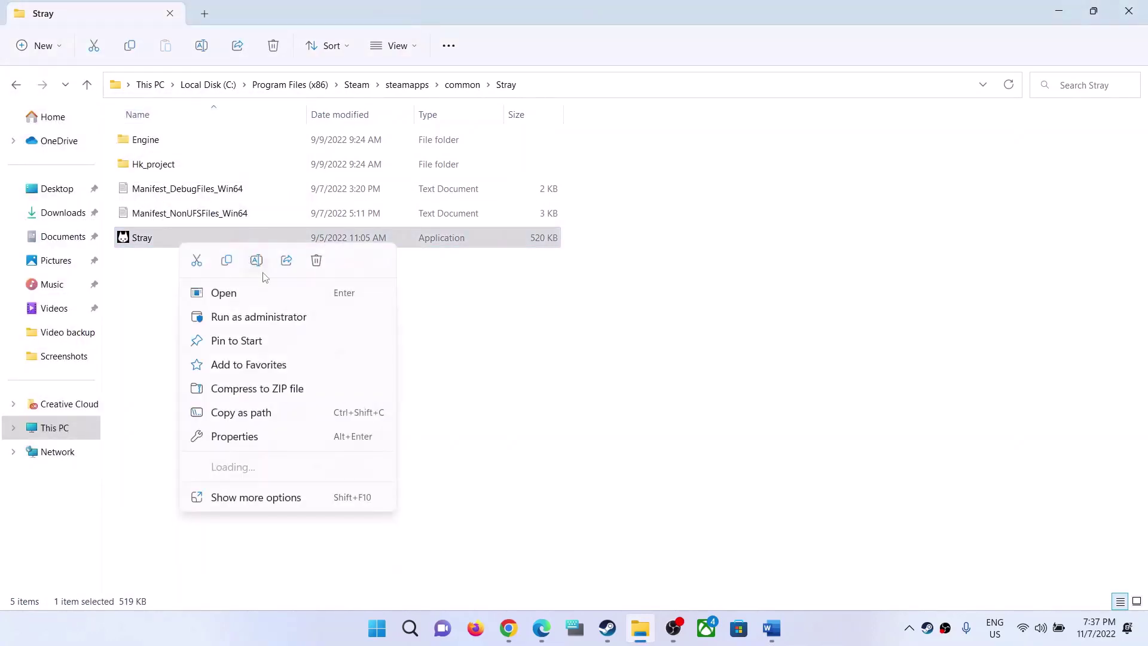
click(237, 439)
click(263, 239)
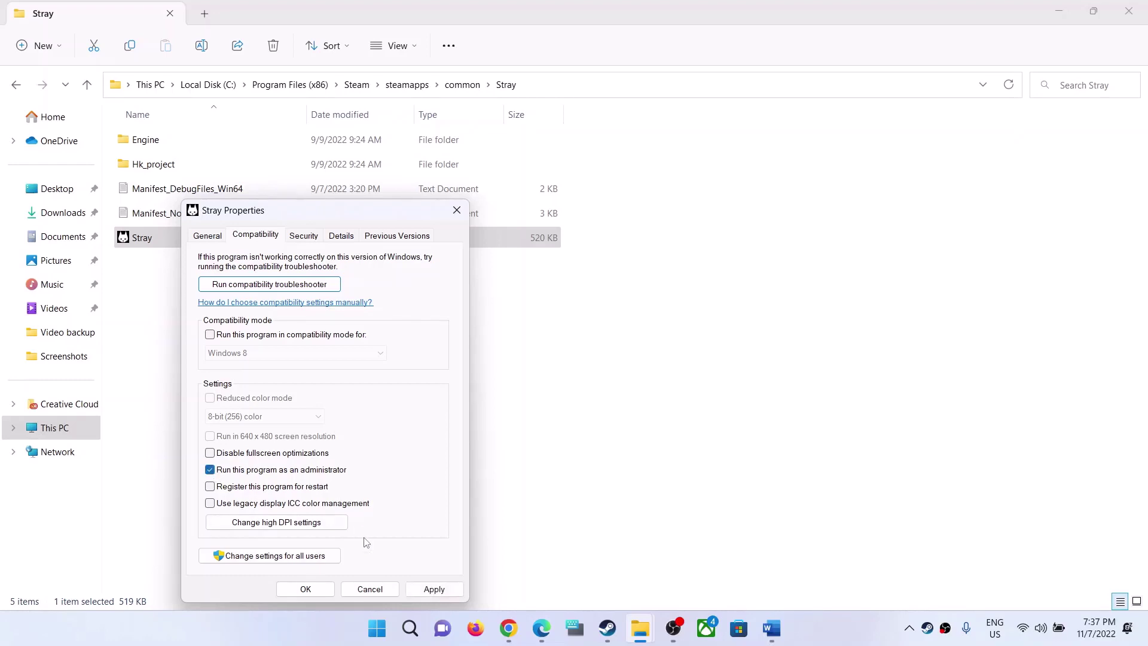
click(426, 589)
click(311, 589)
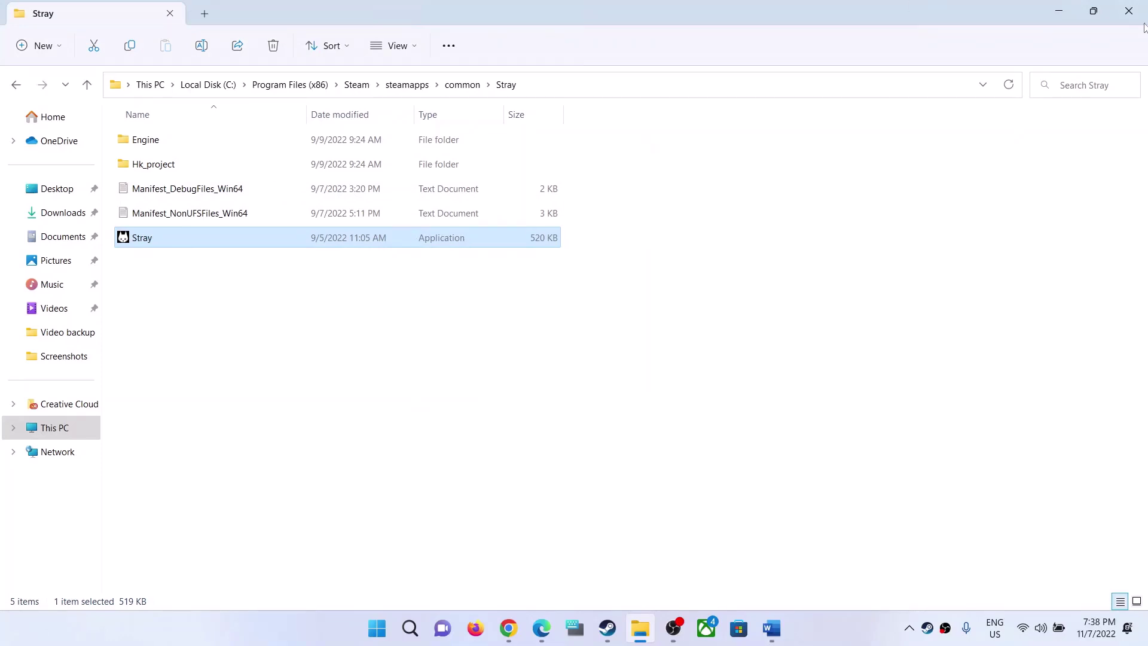
click(607, 627)
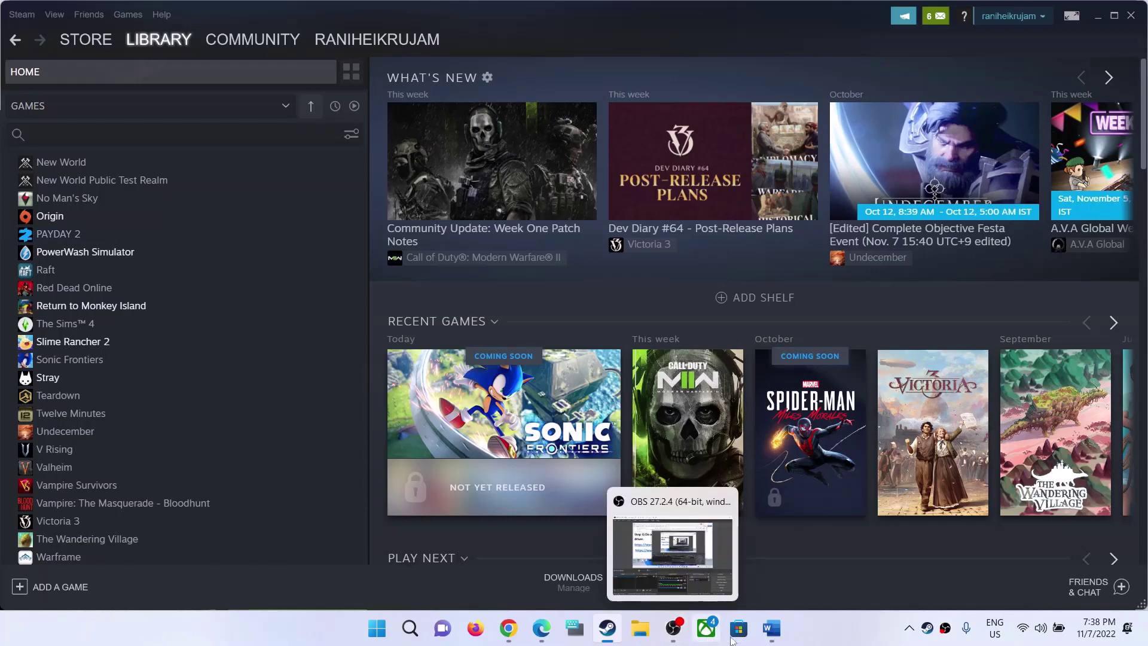
Copy the Visual C++ downloads link from the Word guide and load it in a new Chrome tab
click(771, 627)
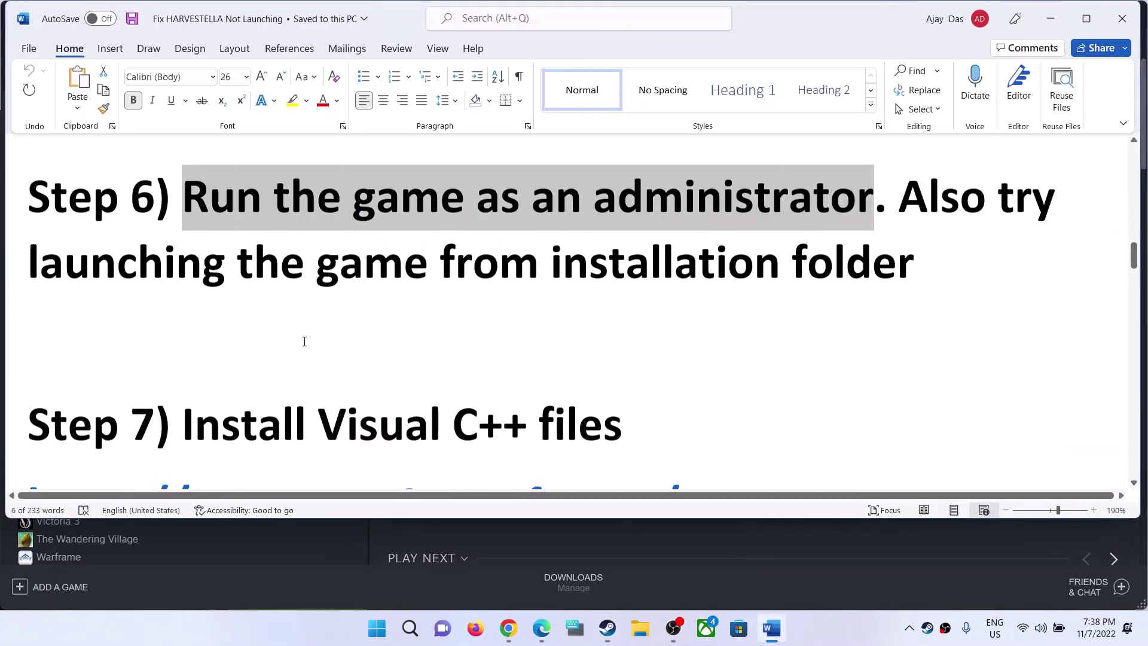
scroll(304, 340, down, 3)
drag(183, 353, 622, 352)
scroll(621, 353, down, 3)
scroll(577, 337, down, 2)
drag(343, 400, 25, 254)
key(ctrl+c)
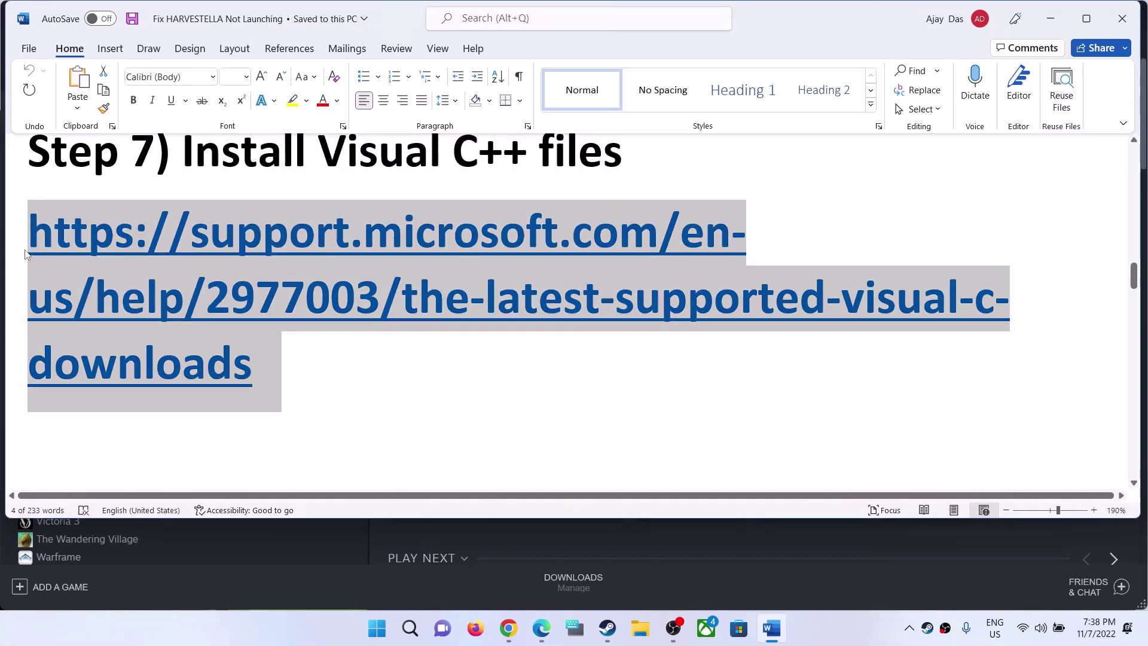
click(510, 627)
click(510, 628)
click(199, 12)
key(ctrl+v)
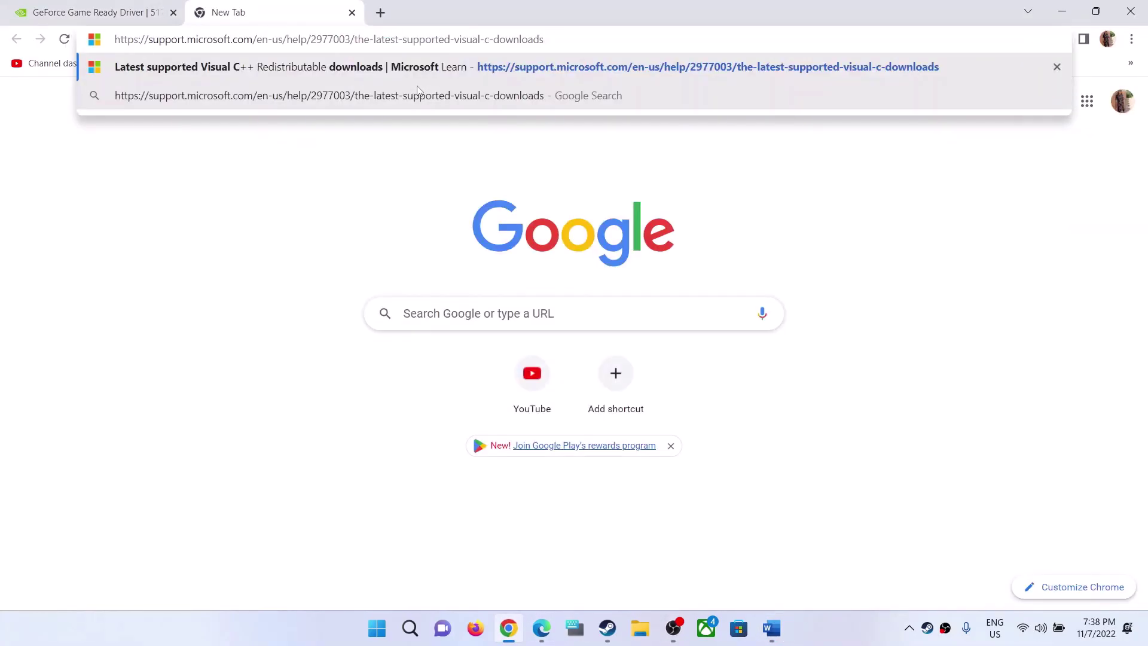
key(Return)
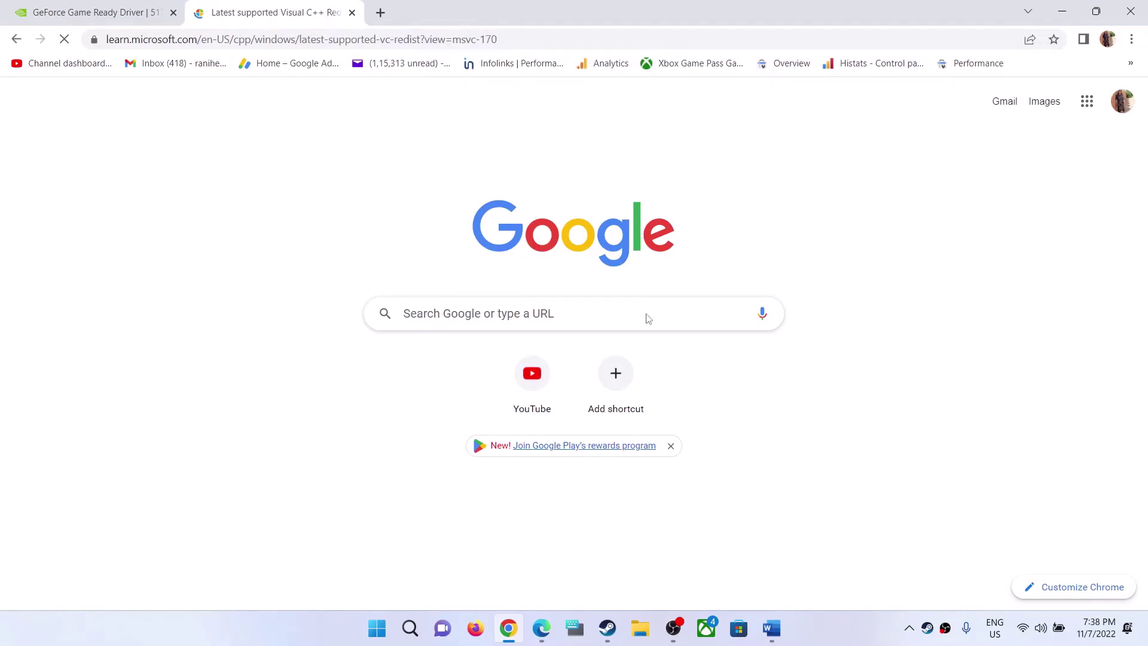
Download vc_redist.x86.exe from the X86 row and launch the installer
scroll(441, 370, down, 4)
drag(375, 366, 799, 367)
scroll(476, 359, down, 1)
scroll(476, 359, down, 3)
drag(300, 379, 326, 369)
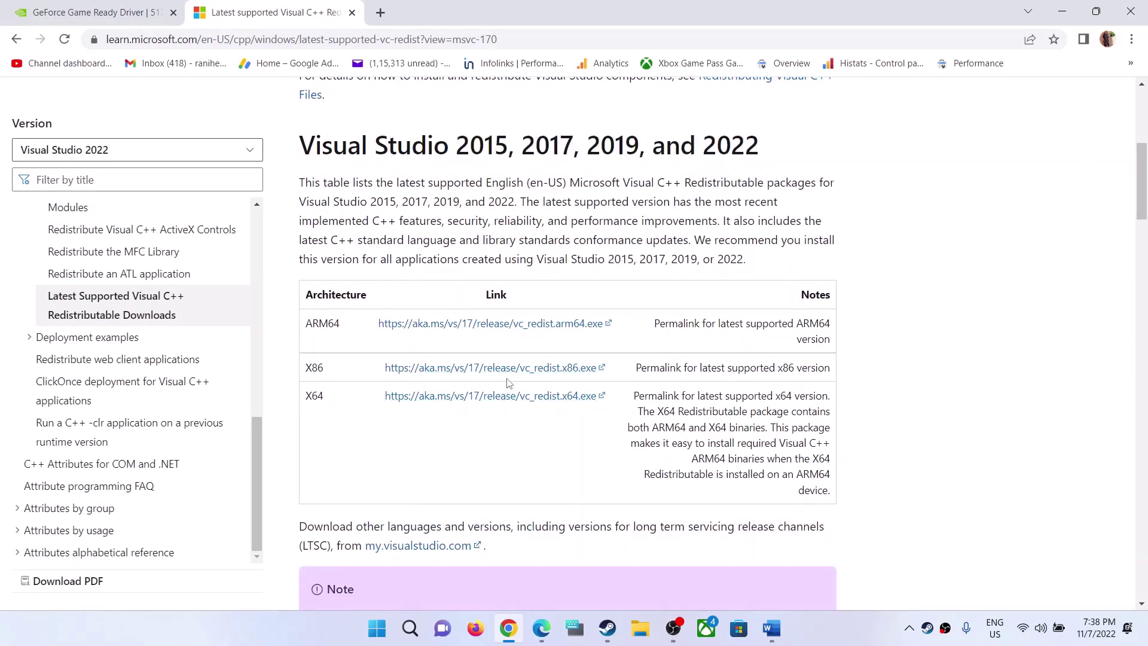
click(509, 374)
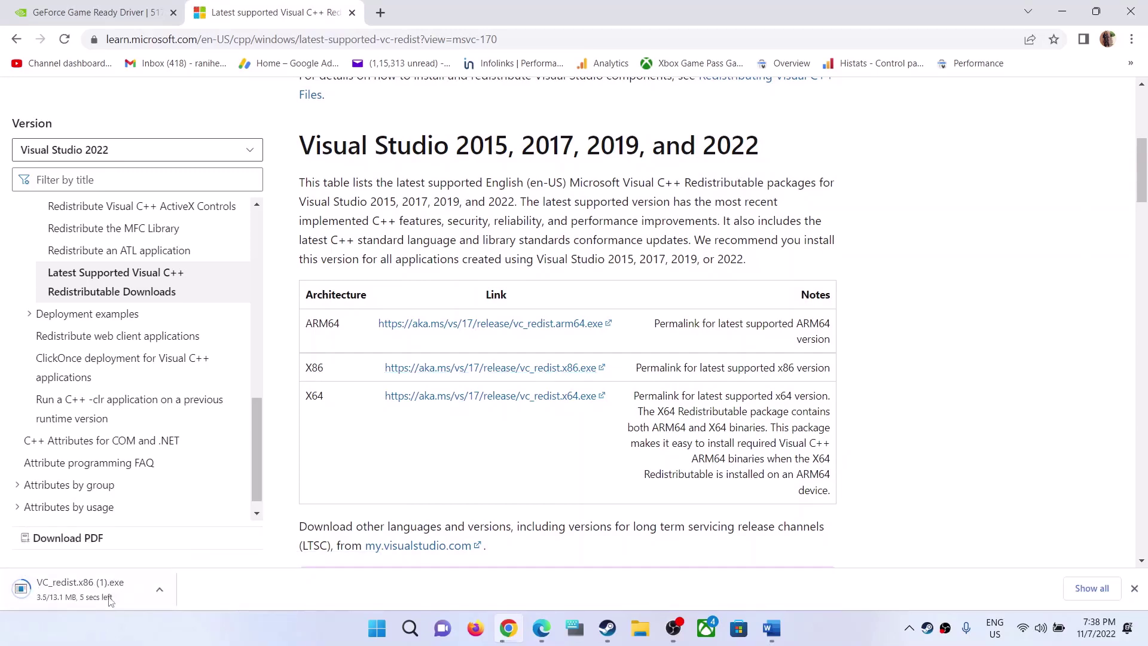
click(84, 589)
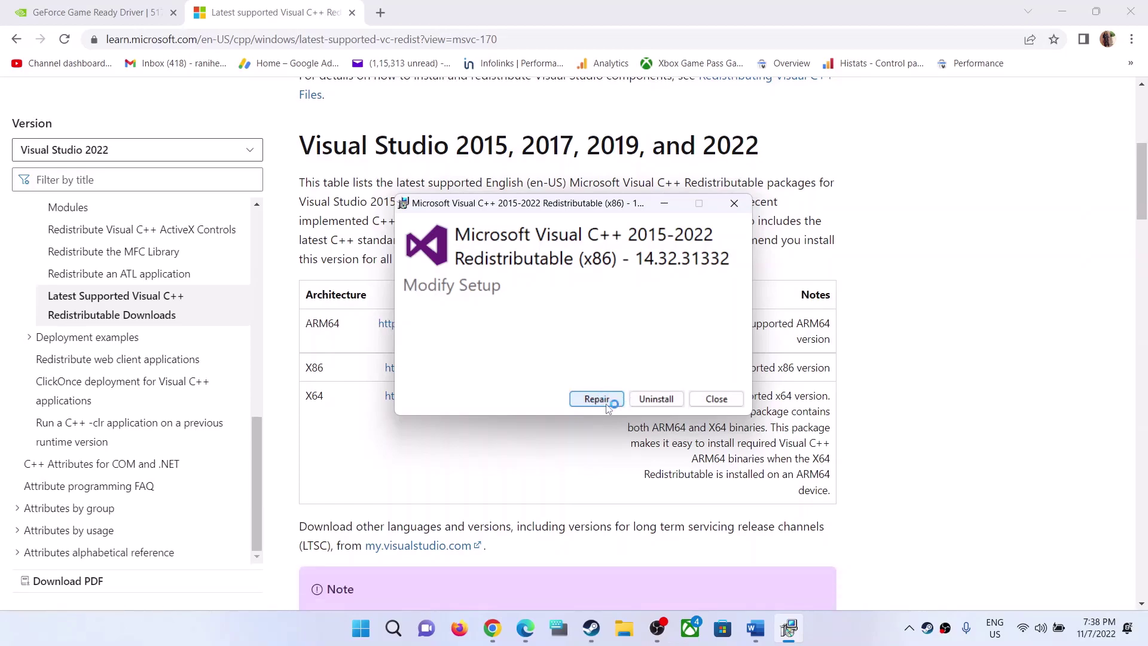
Repair the x86 redistributable, then download vc_redist.x64.exe and repair it too
click(598, 399)
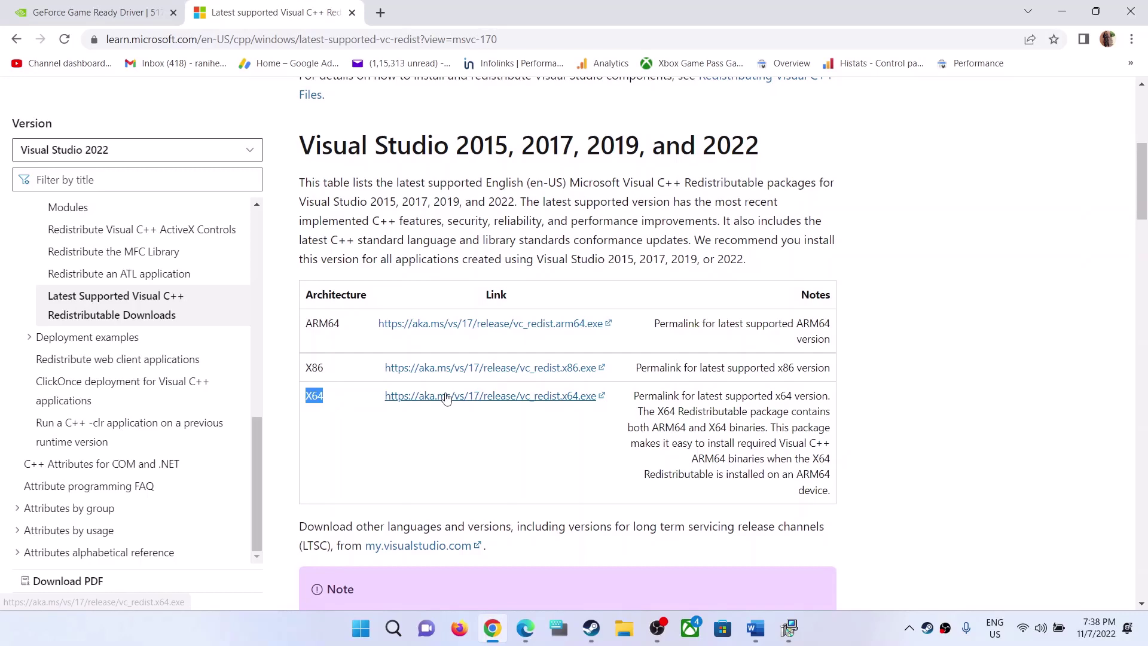
click(440, 402)
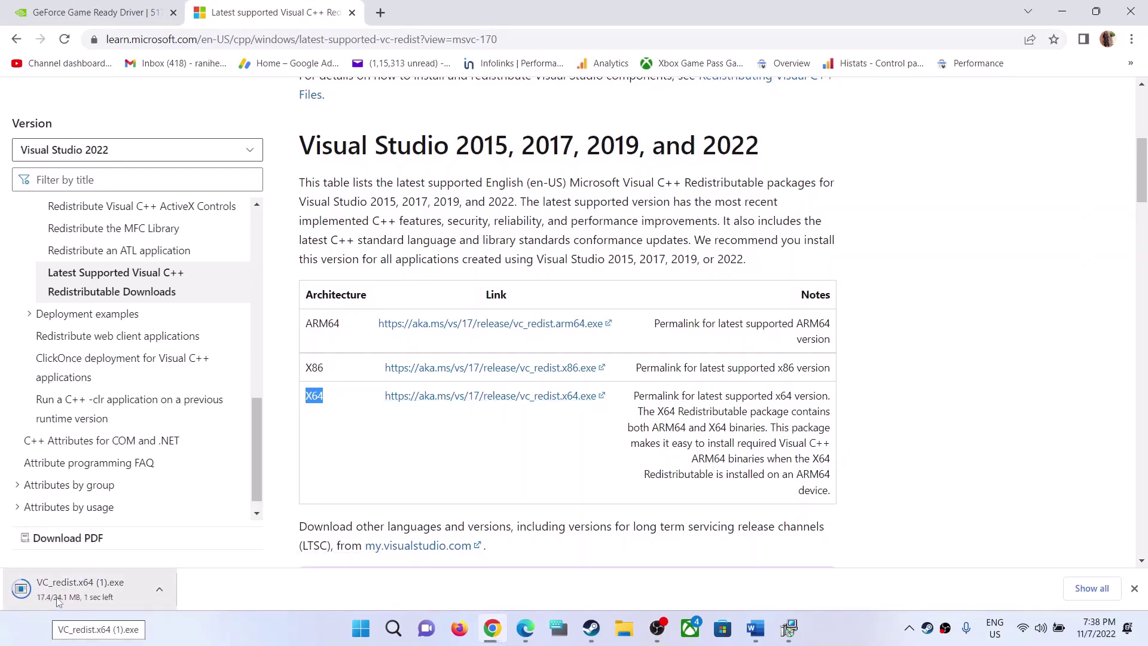
click(56, 597)
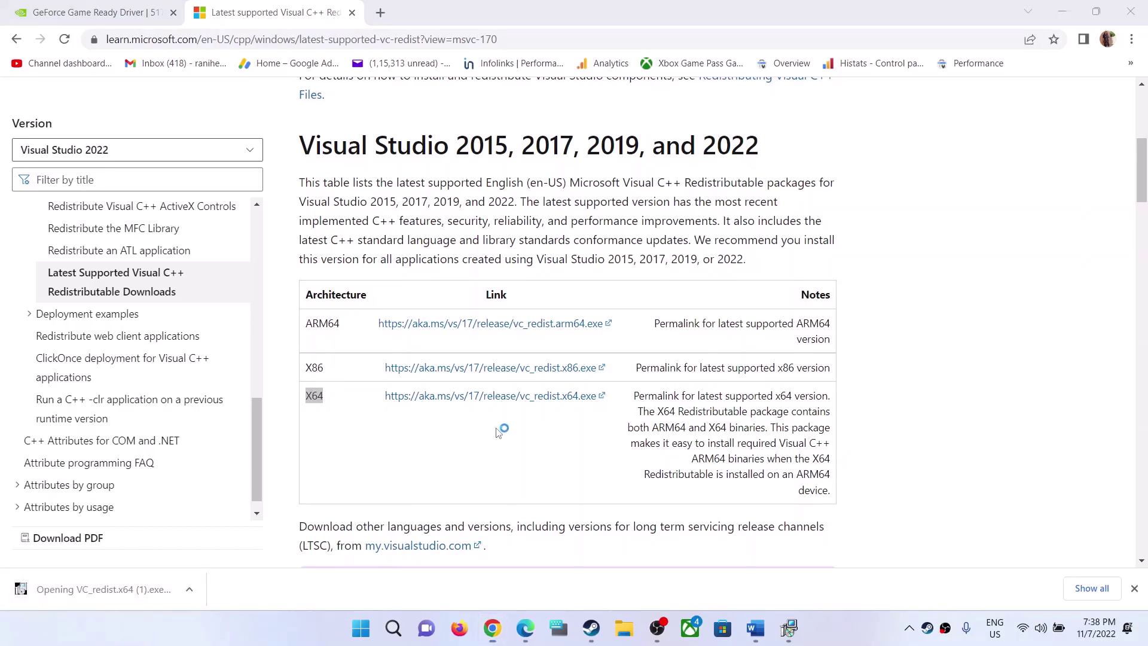
click(601, 405)
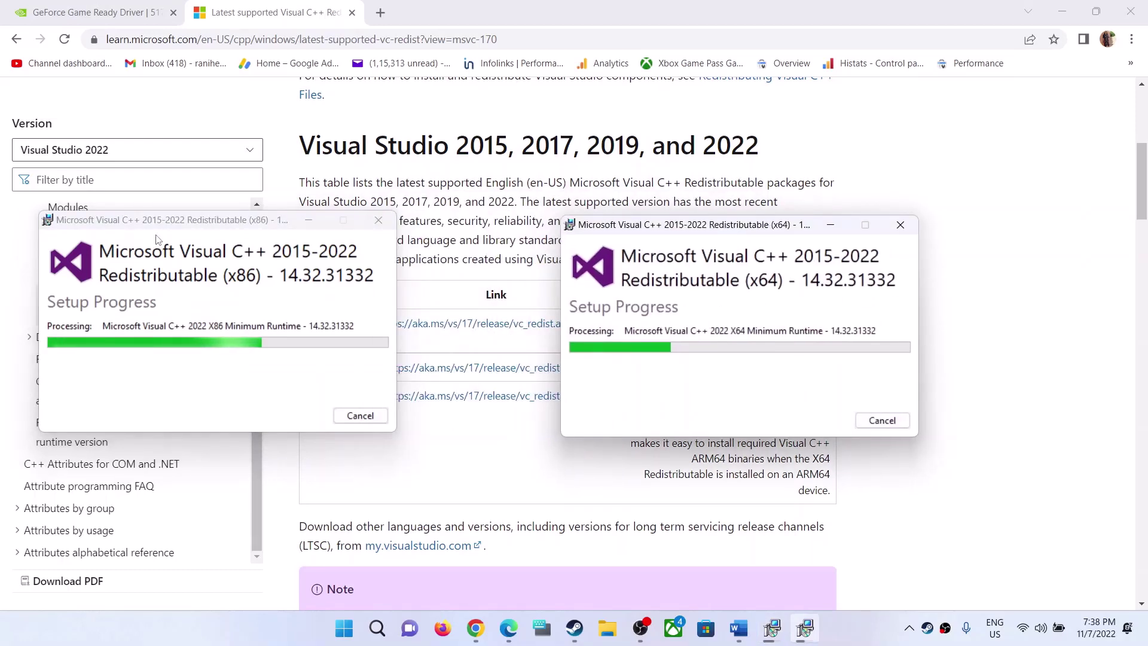
drag(154, 219, 279, 204)
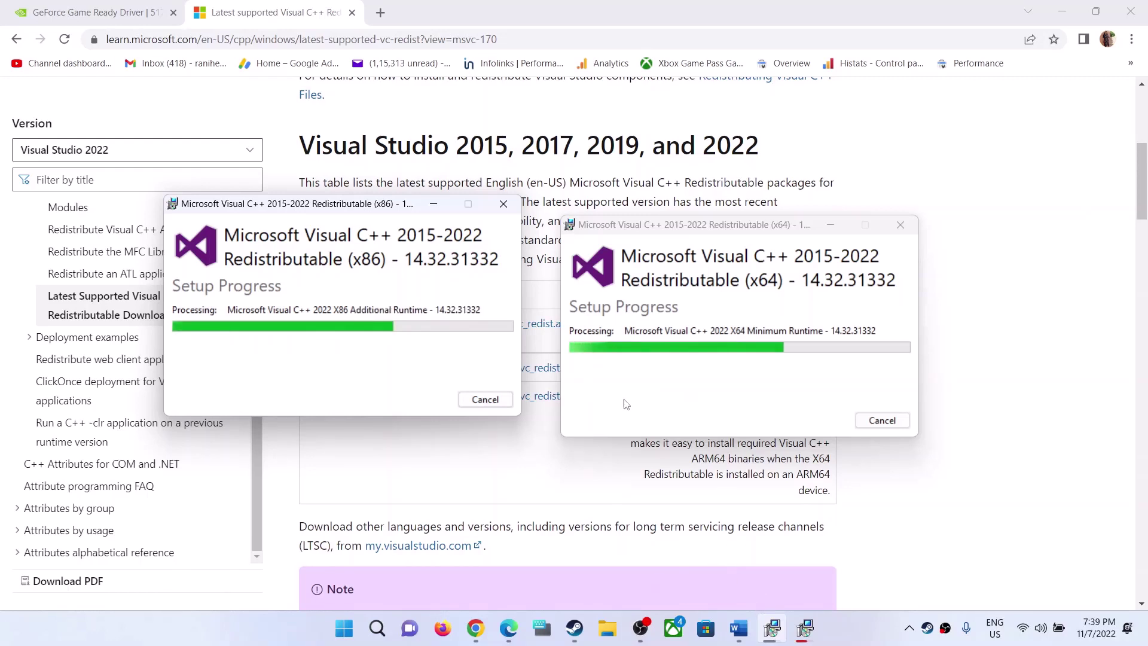
Copy the Media Feature Pack link from the Word guide and load it in a new Chrome tab
click(741, 640)
scroll(230, 237, down, 5)
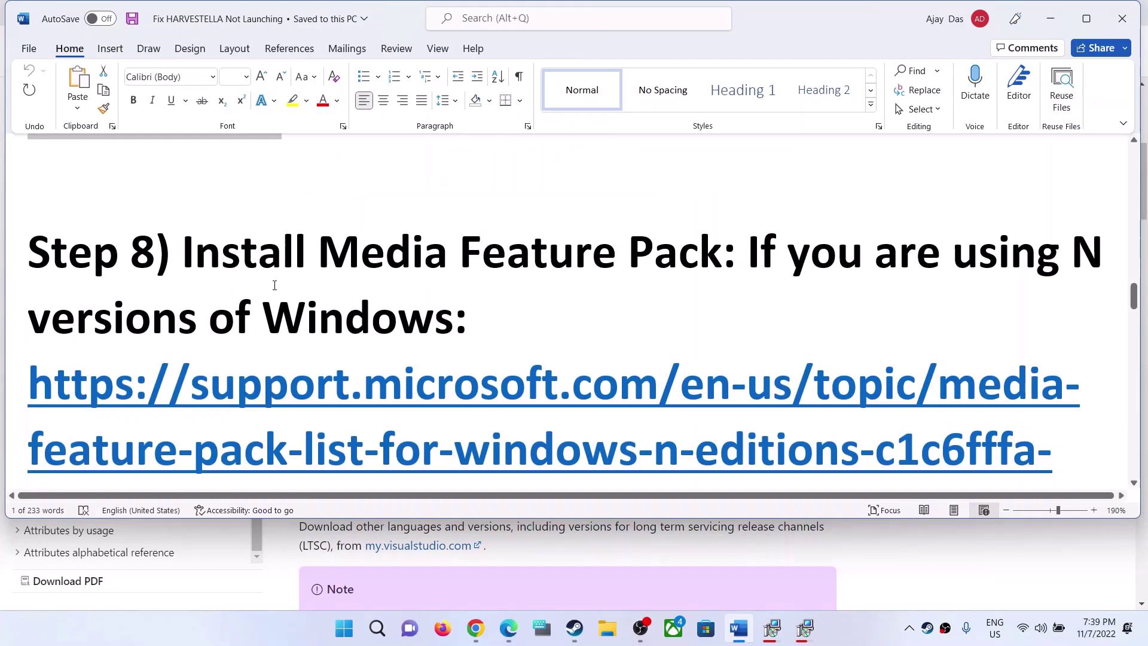
drag(199, 241, 473, 321)
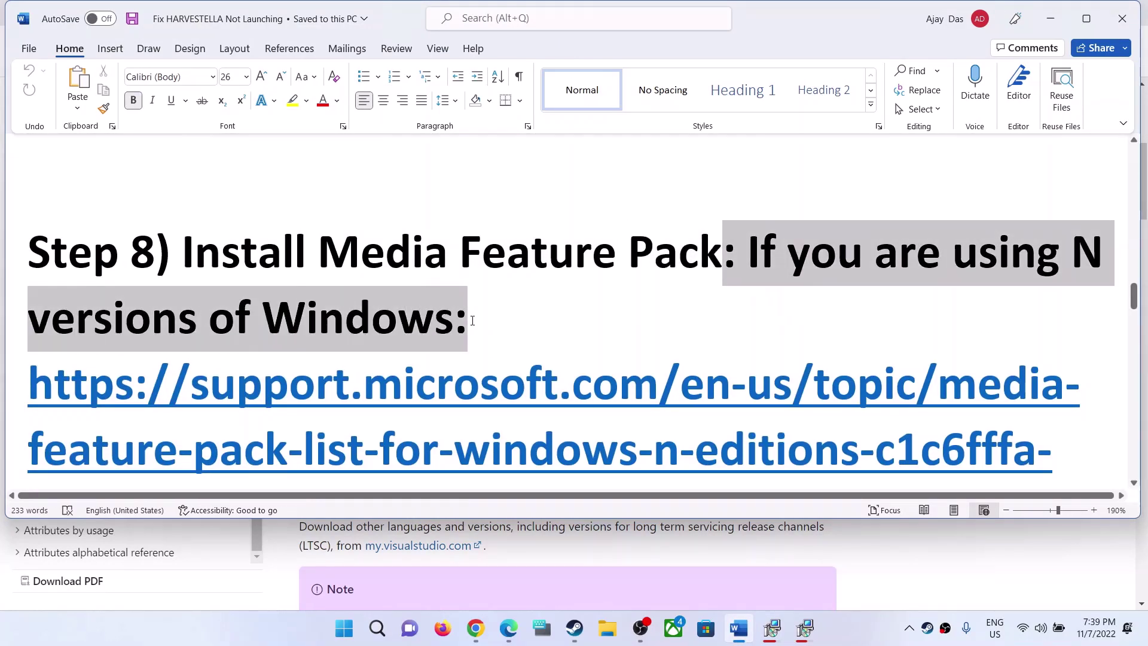
scroll(656, 309, down, 1)
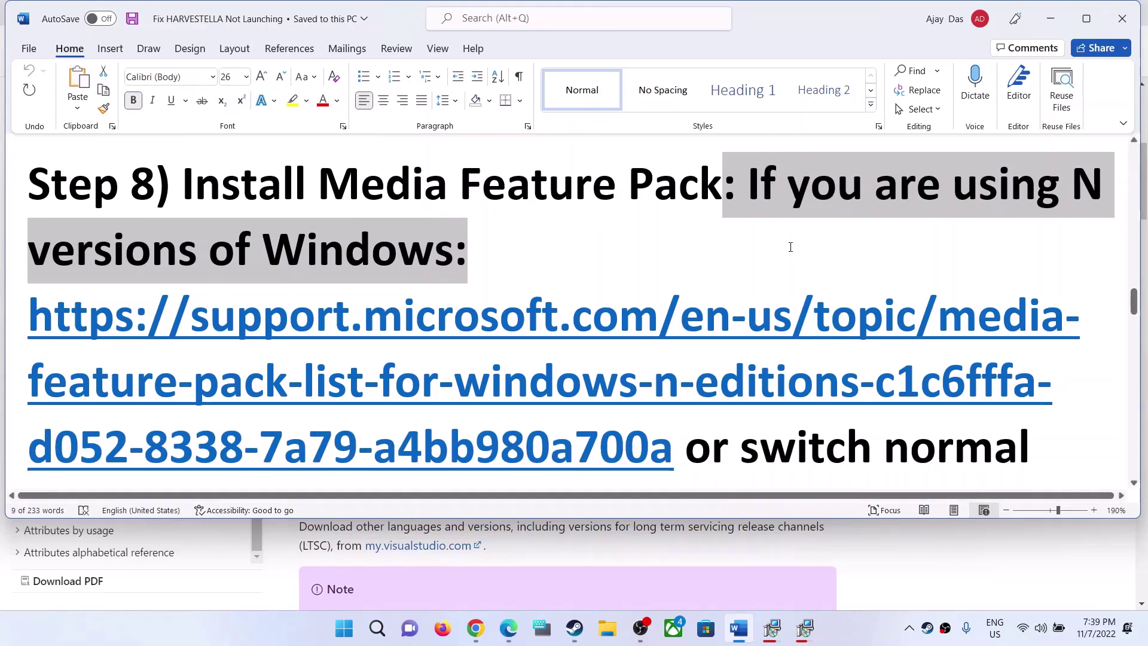
scroll(452, 266, down, 1)
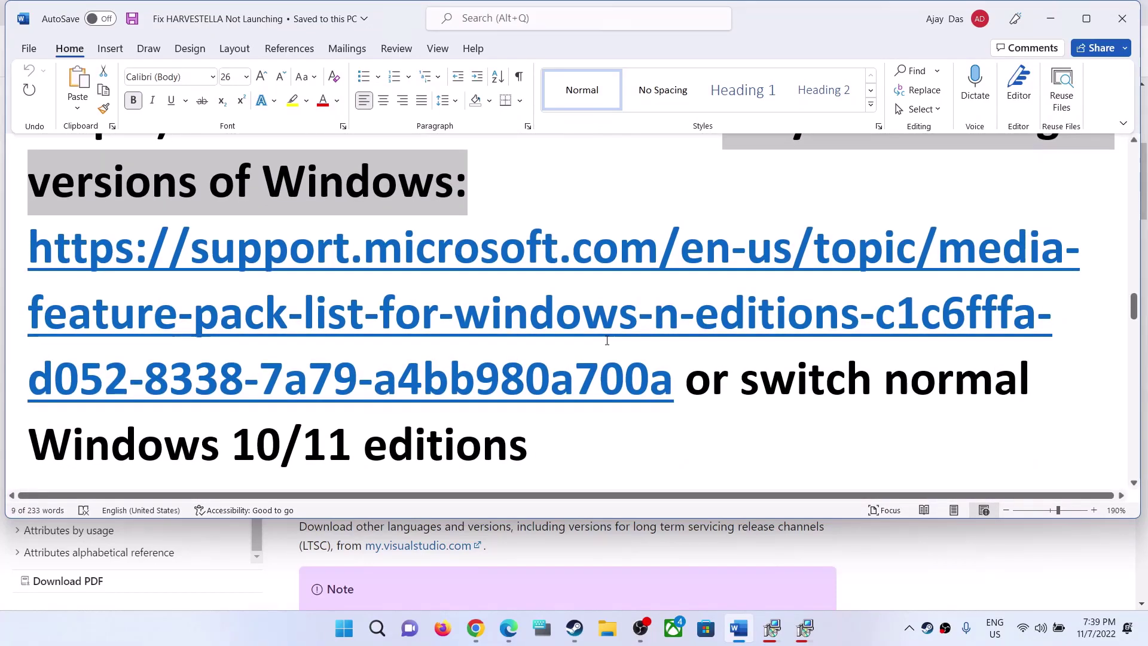
drag(681, 383, 224, 254)
key(ctrl+c)
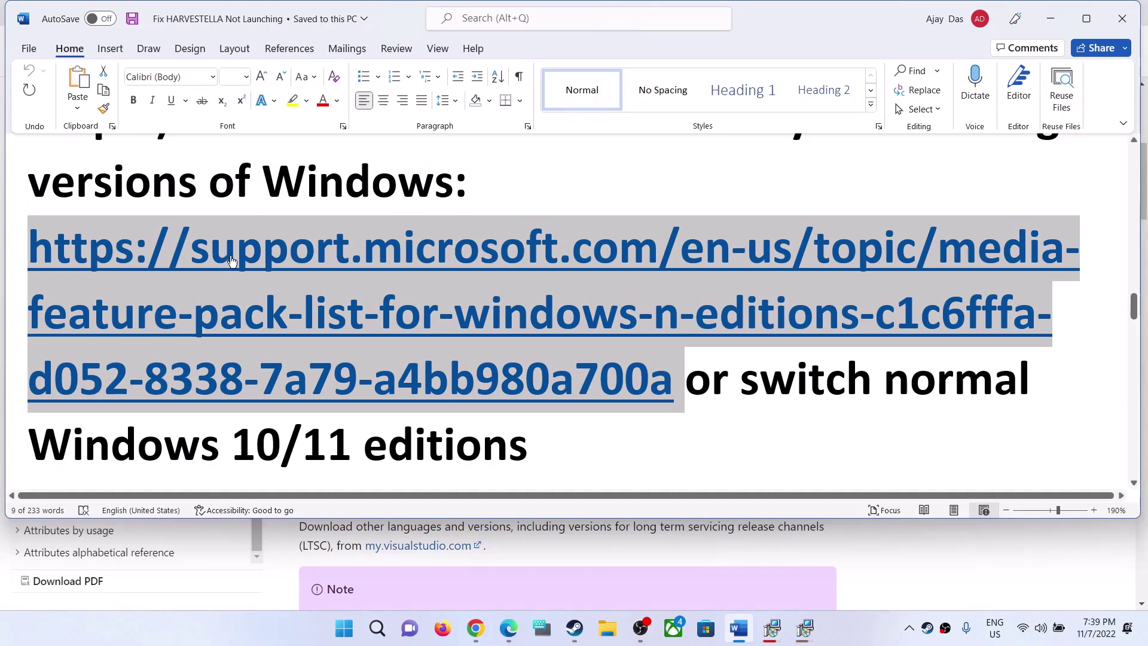
click(475, 628)
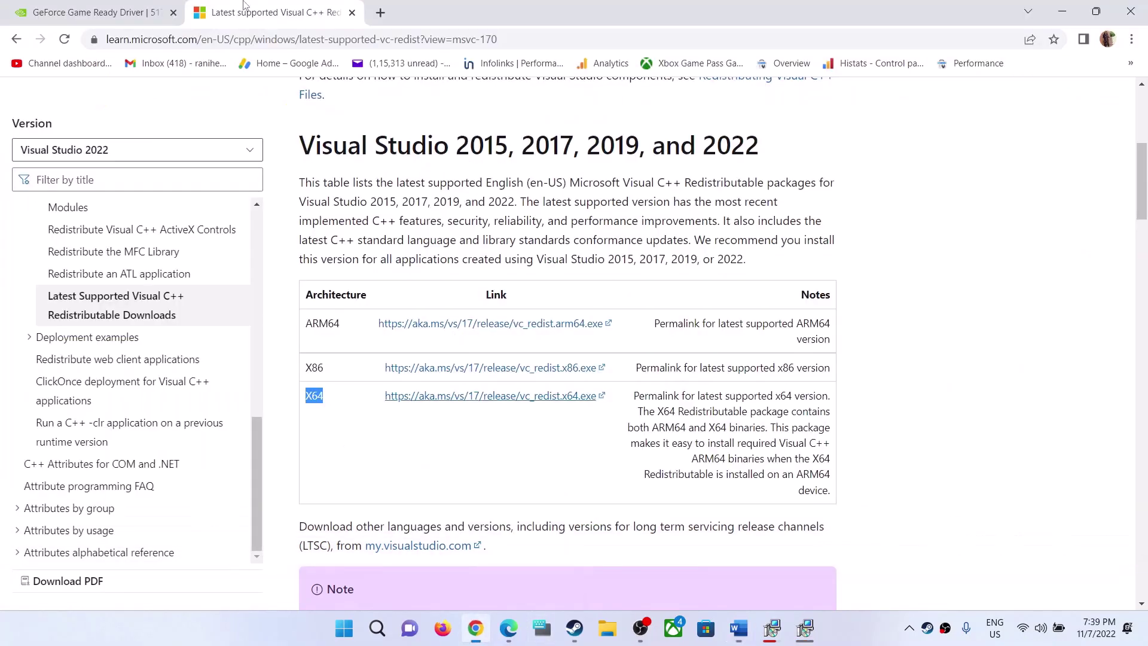
click(380, 13)
key(ctrl+v)
key(Return)
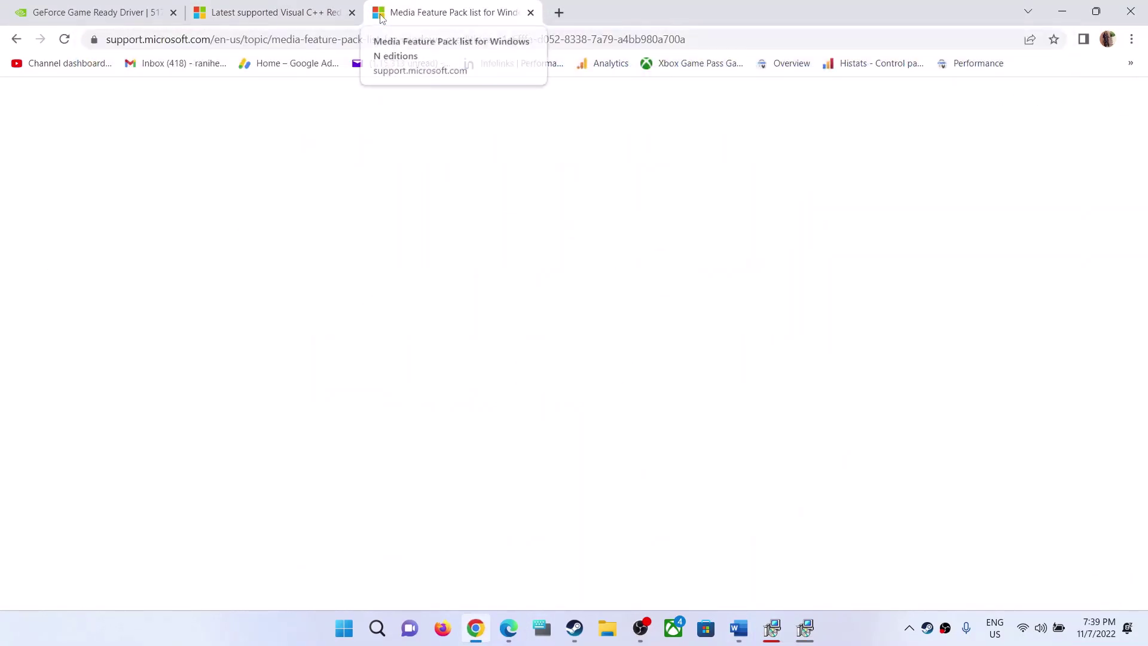
Review the Windows 11 N instructions on the page, then open Windows Settings
scroll(404, 372, down, 9)
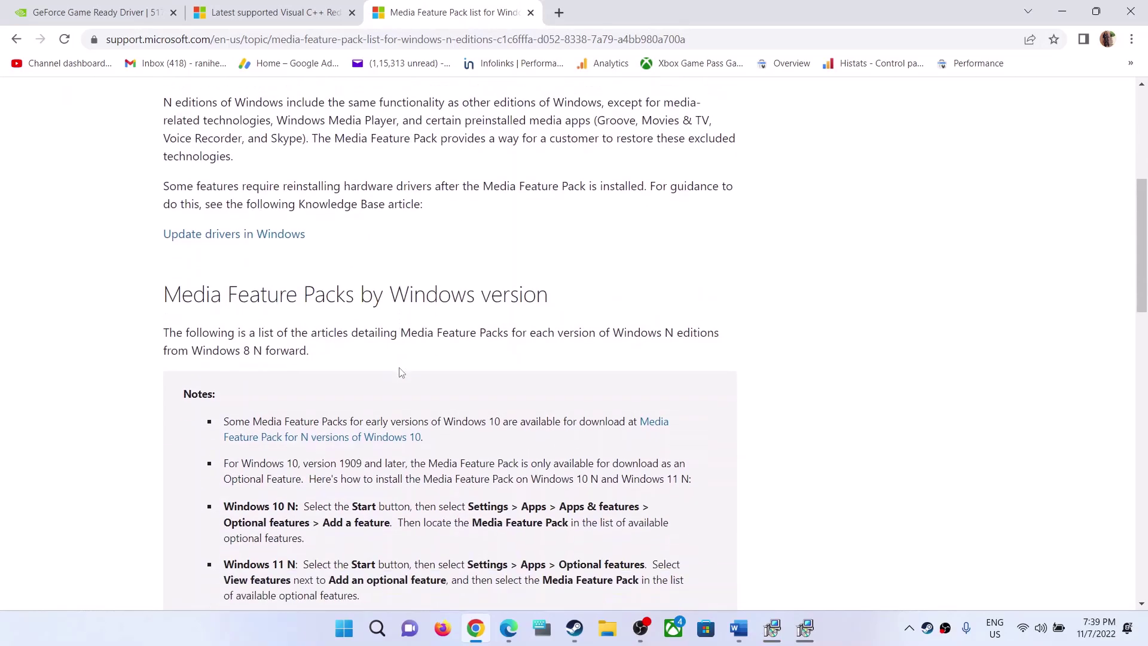
drag(242, 397, 308, 397)
click(388, 397)
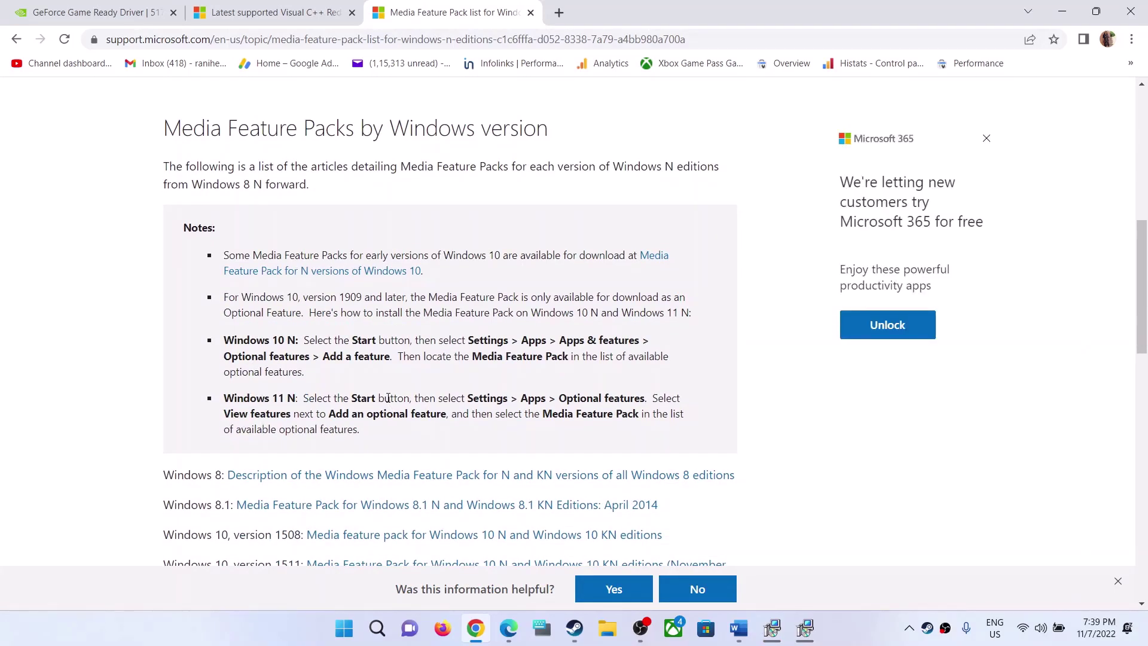
key(super+i)
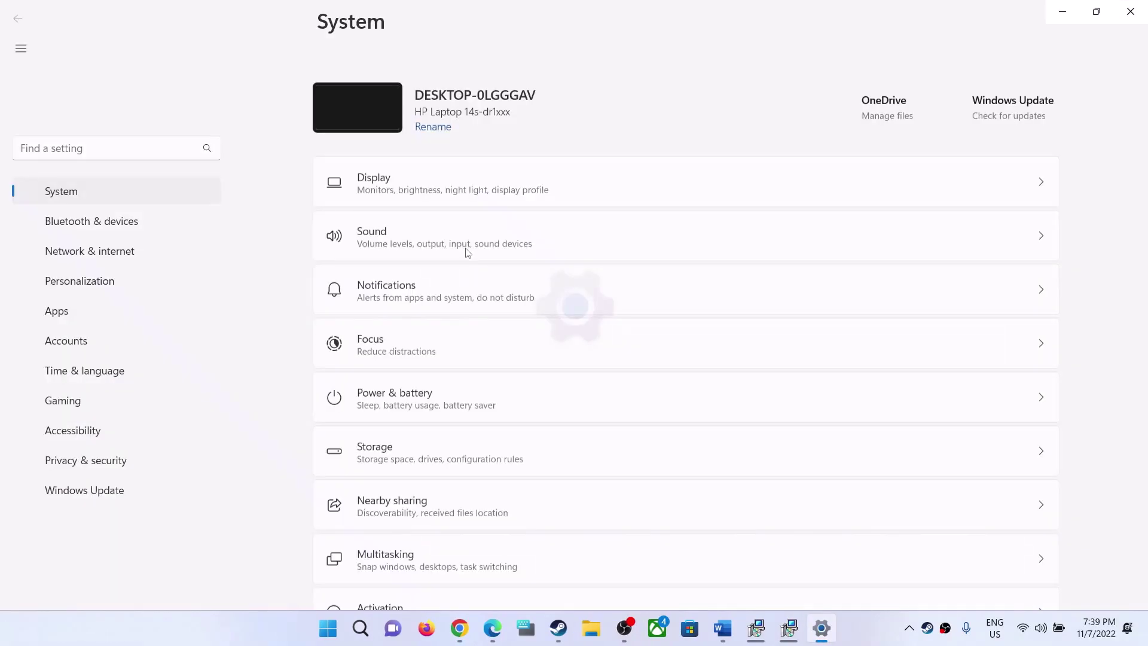
Search Apps › Optional features › View features for 'media feature pa' and cancel
click(65, 280)
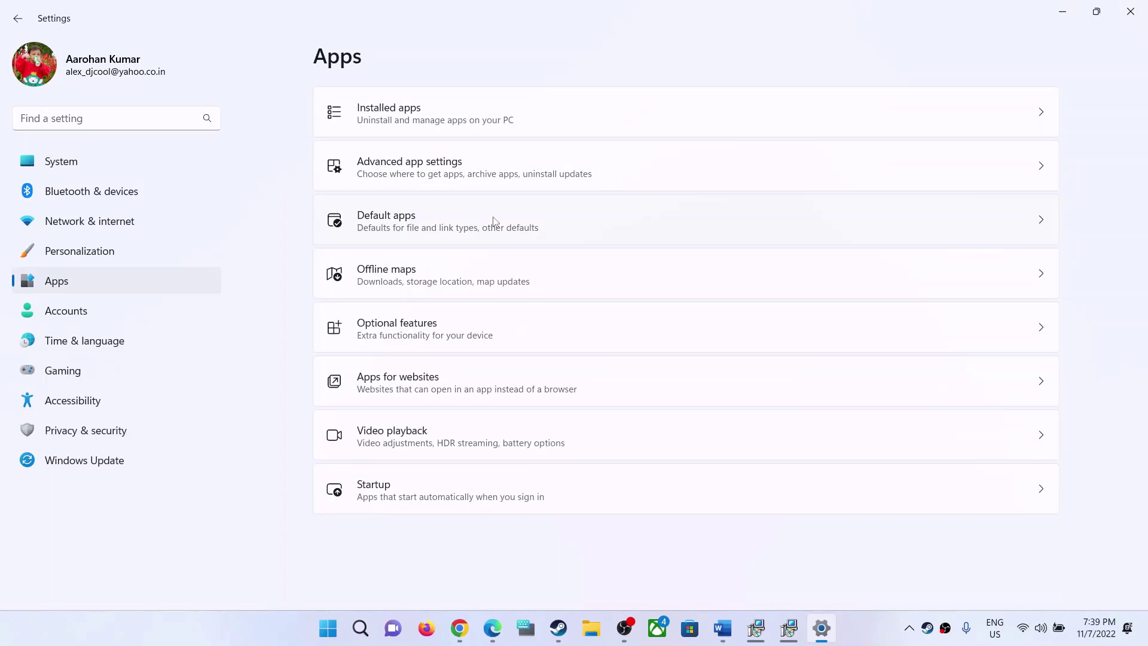
click(411, 333)
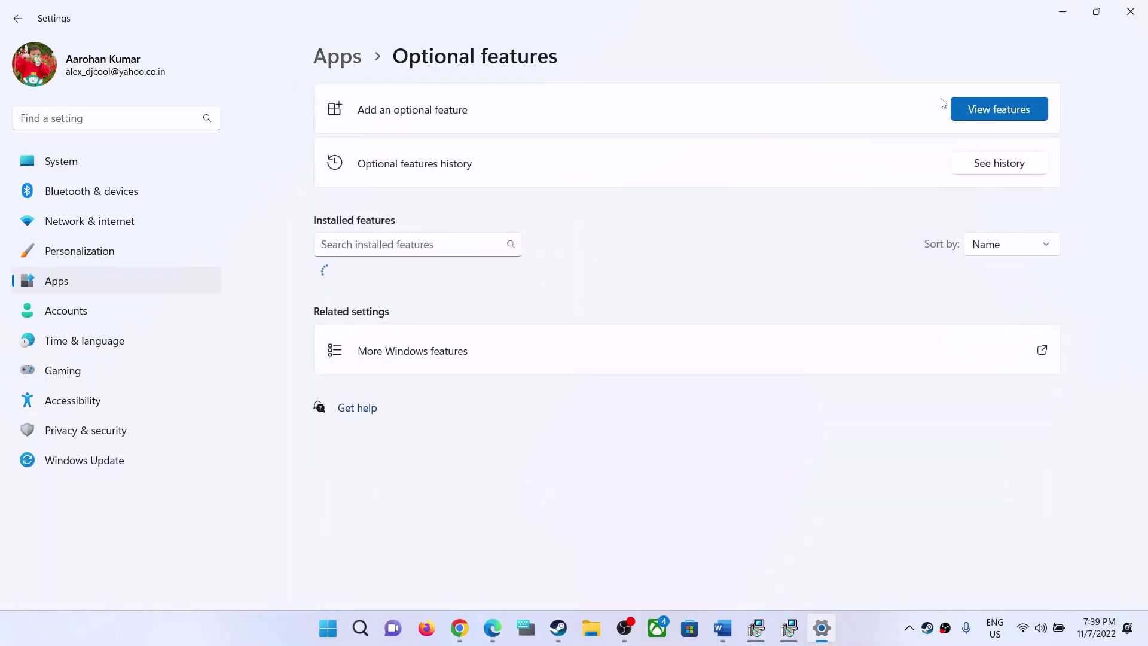
click(993, 110)
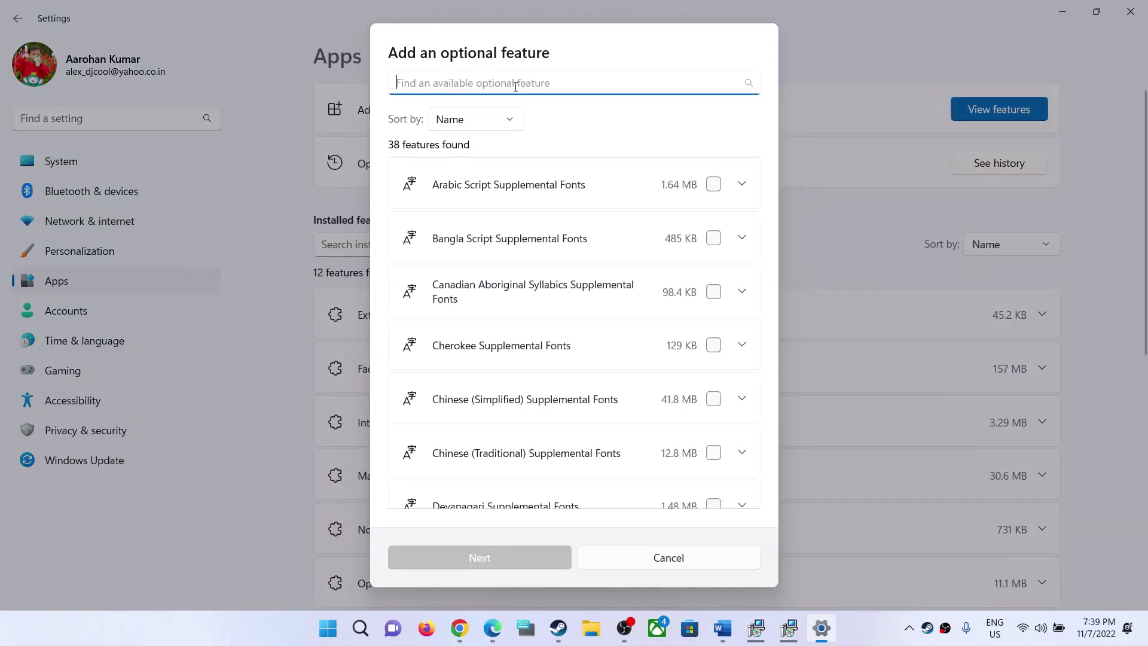
text(media )
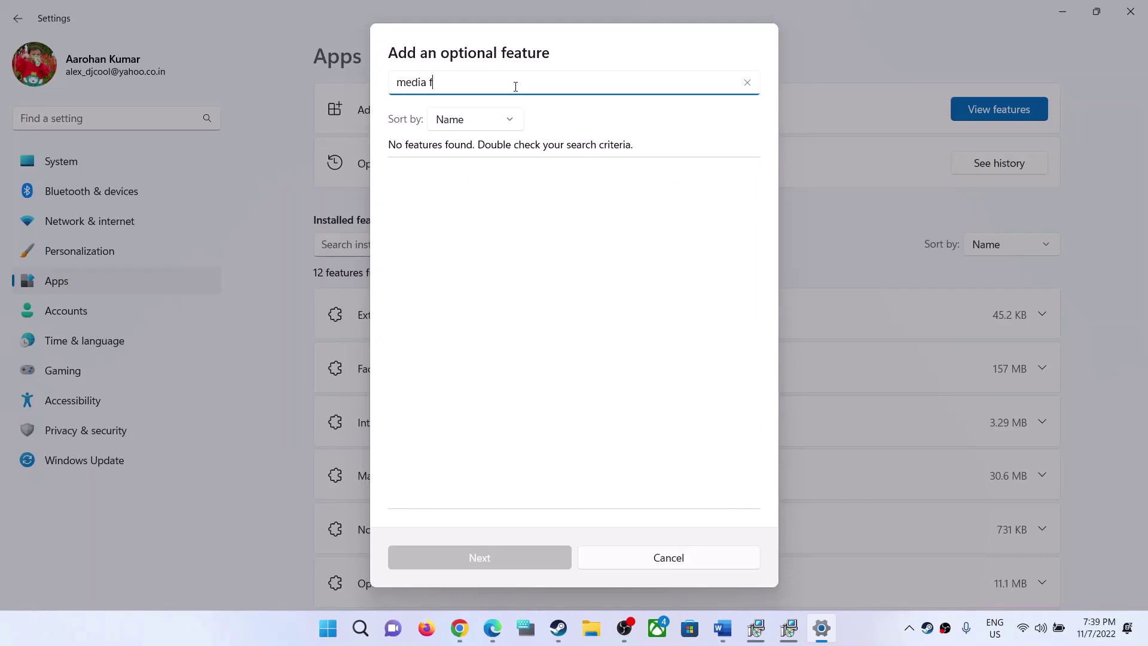
text(feature pack)
click(731, 568)
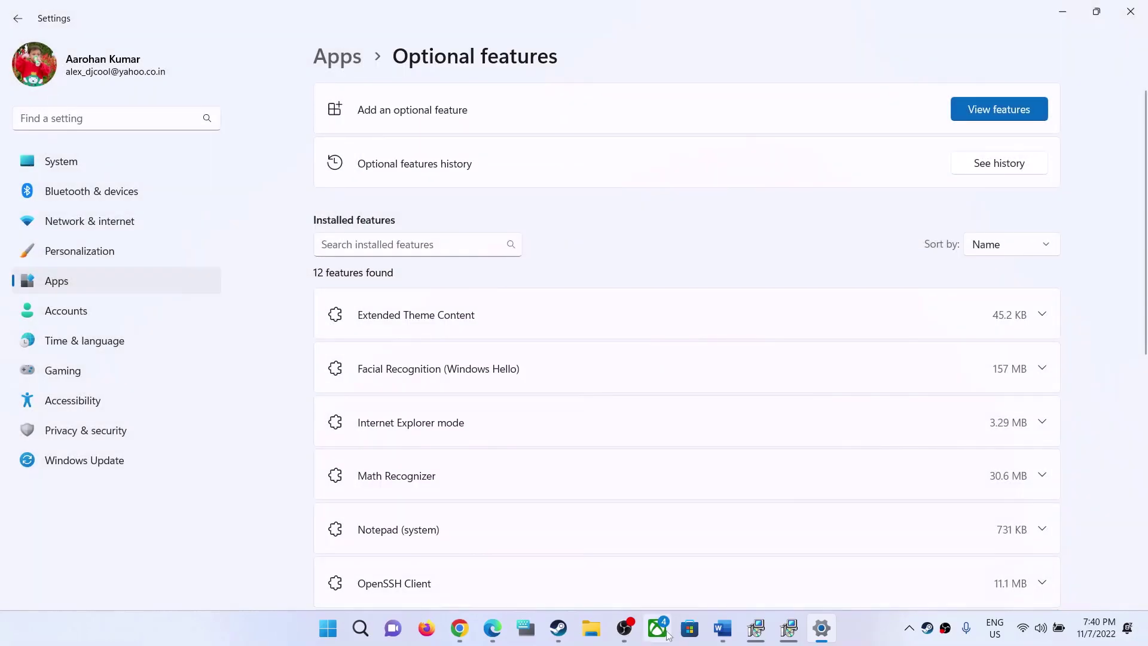
Review the Windows 10 N settings path and Optional features step in Chrome, then go back to the Word guide
click(469, 625)
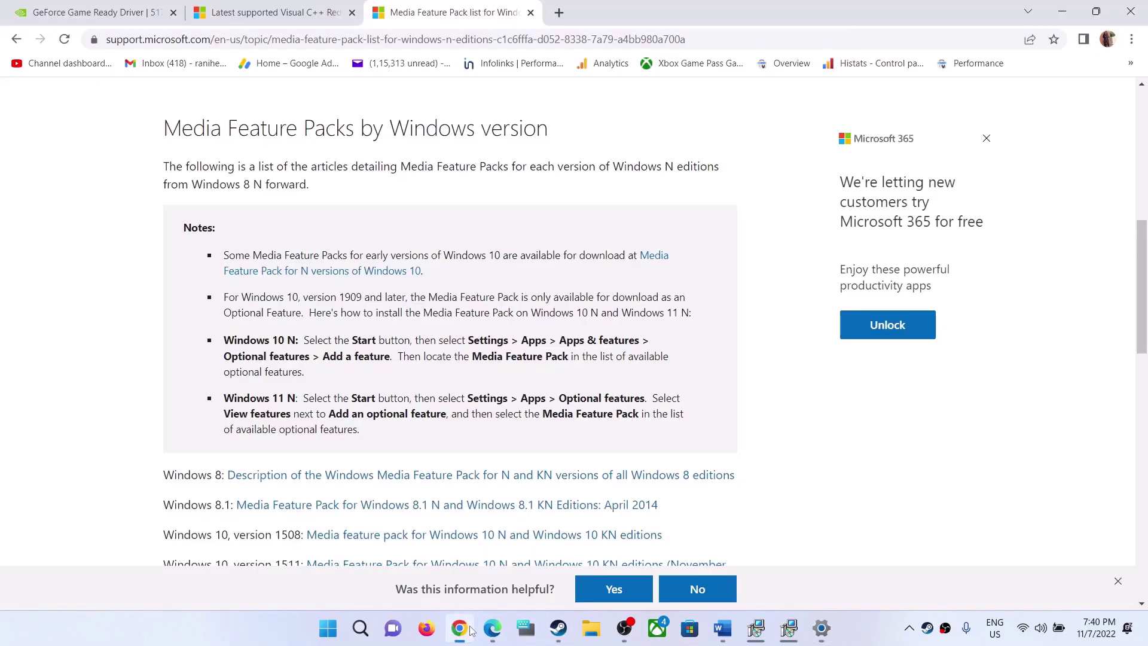
drag(224, 340, 635, 345)
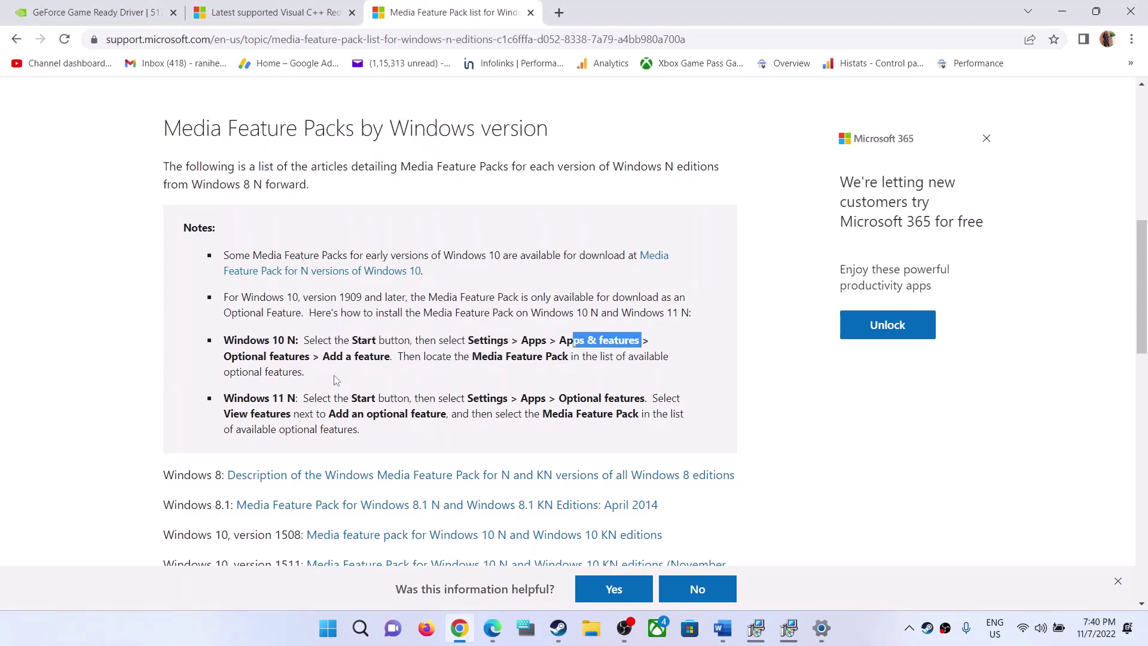
drag(238, 356, 555, 357)
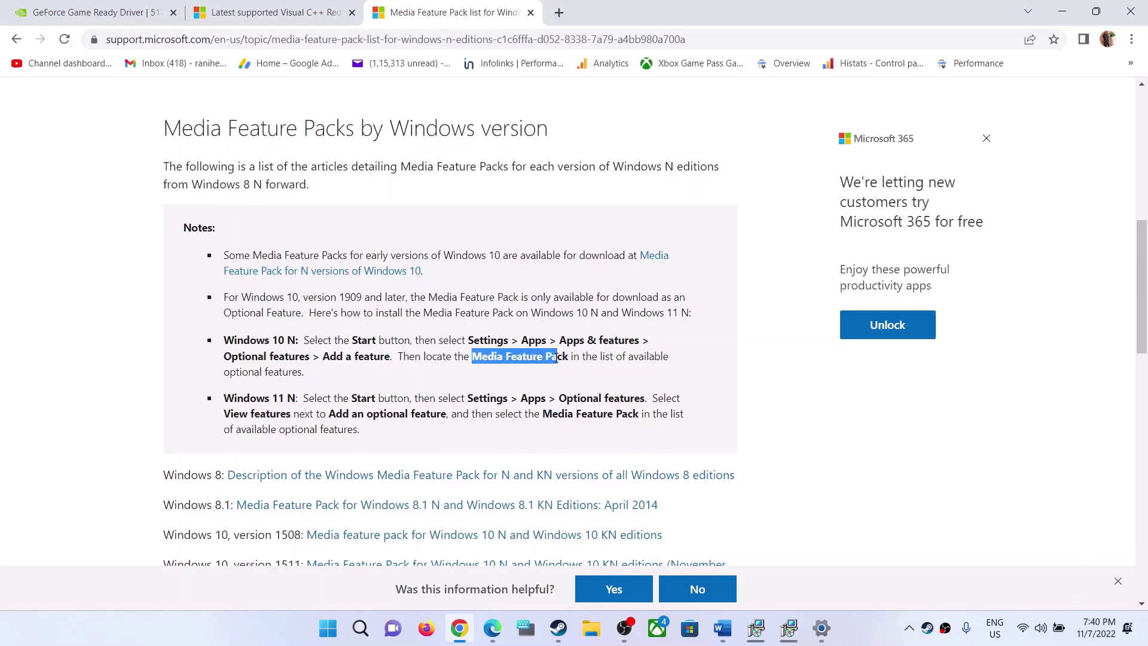
click(722, 628)
scroll(713, 304, down, 3)
scroll(712, 304, up, 1)
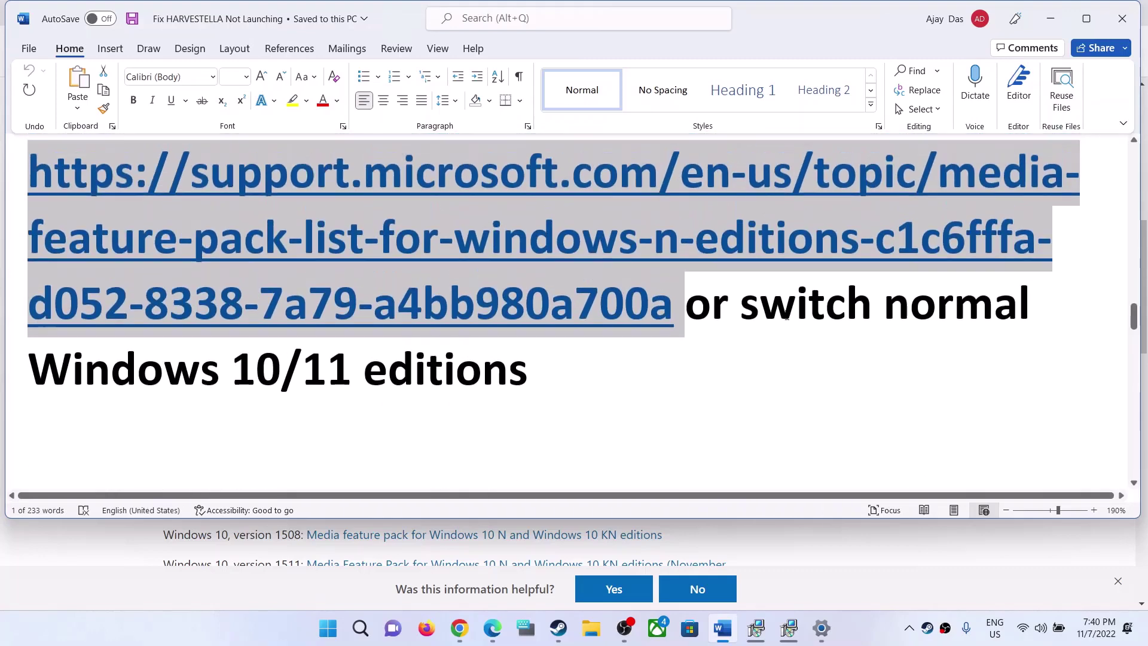
Uncheck 'Enable the Steam Overlay while in-game' in Stray's Steam Properties and close the dialog
drag(741, 310, 526, 382)
scroll(360, 352, down, 4)
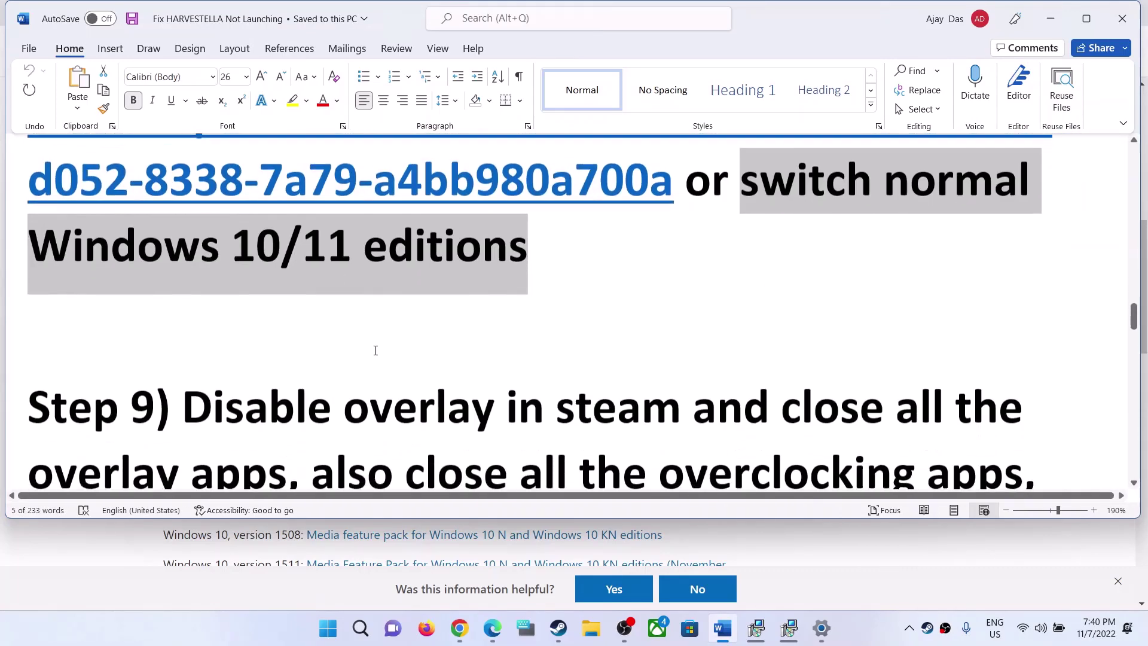
drag(186, 335, 777, 336)
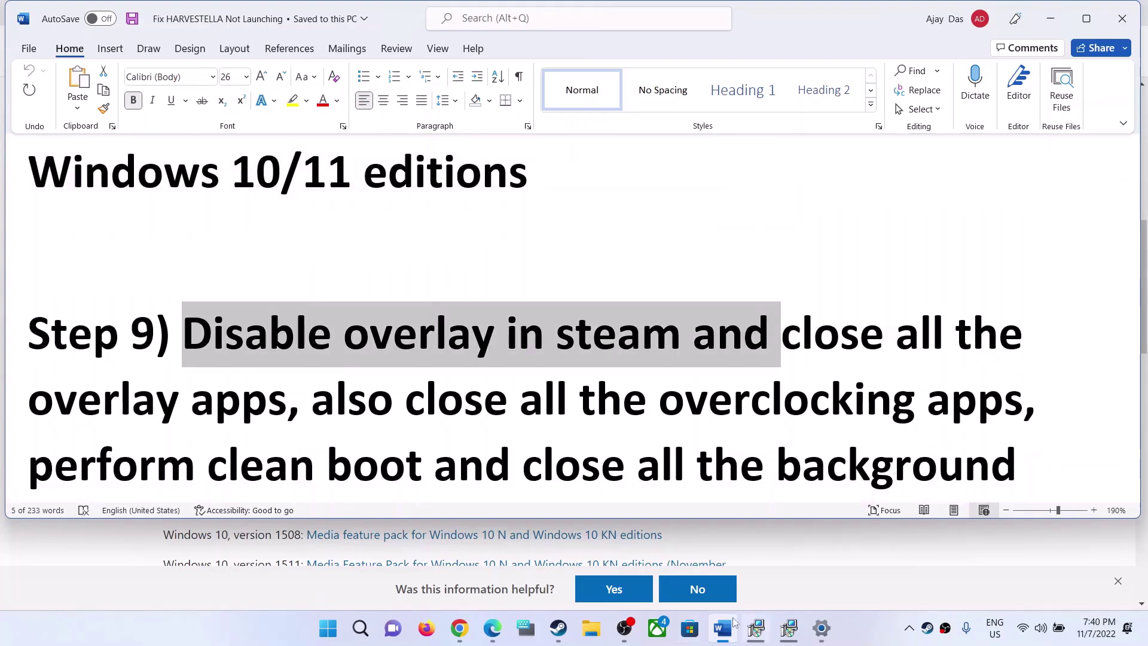
click(558, 628)
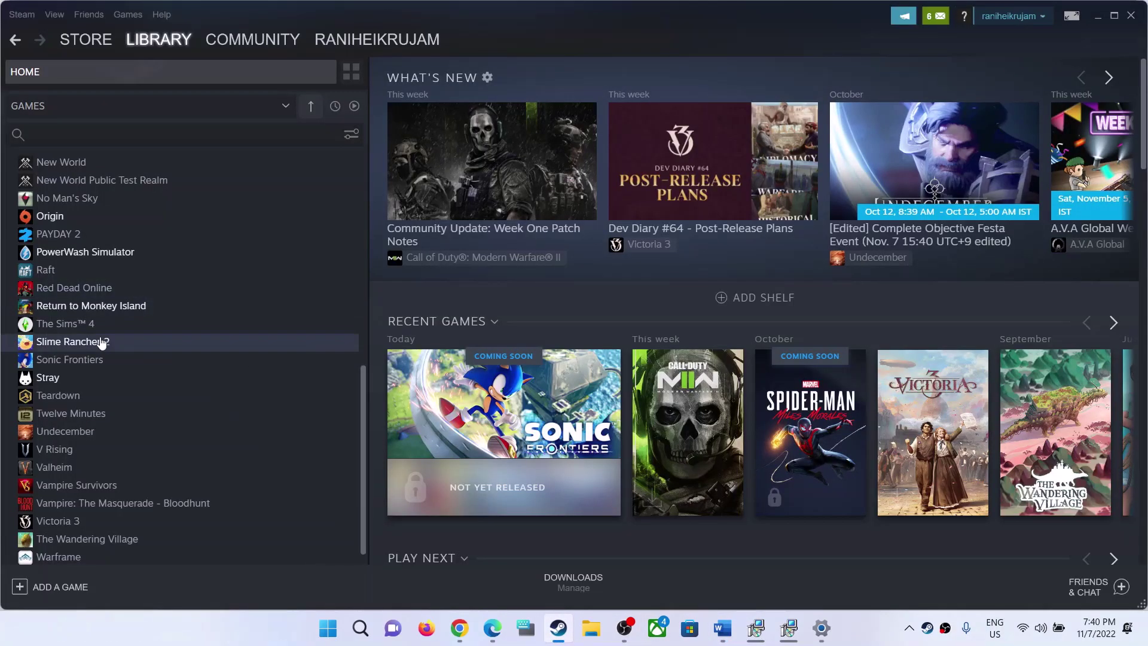
right_click(67, 378)
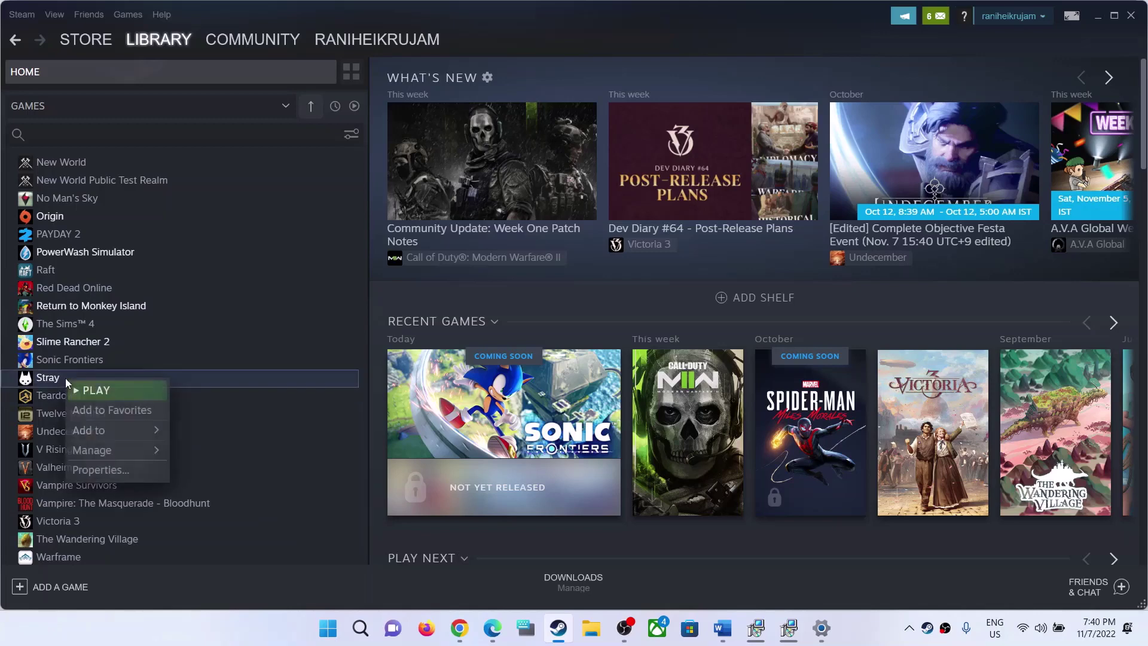
click(92, 462)
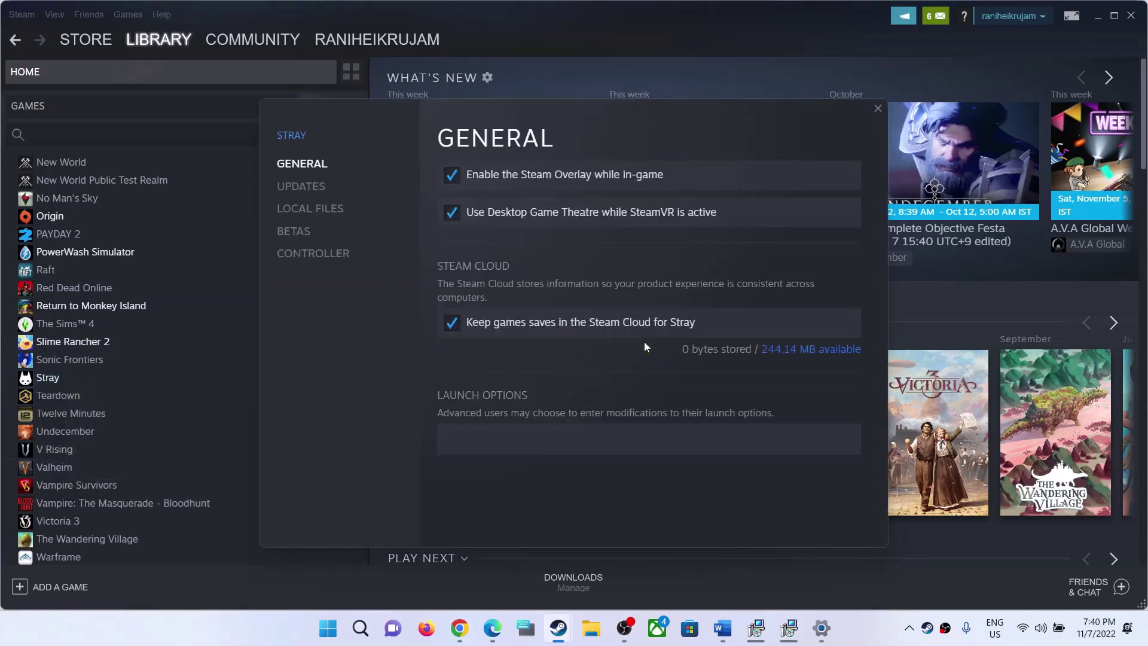
click(468, 179)
click(877, 110)
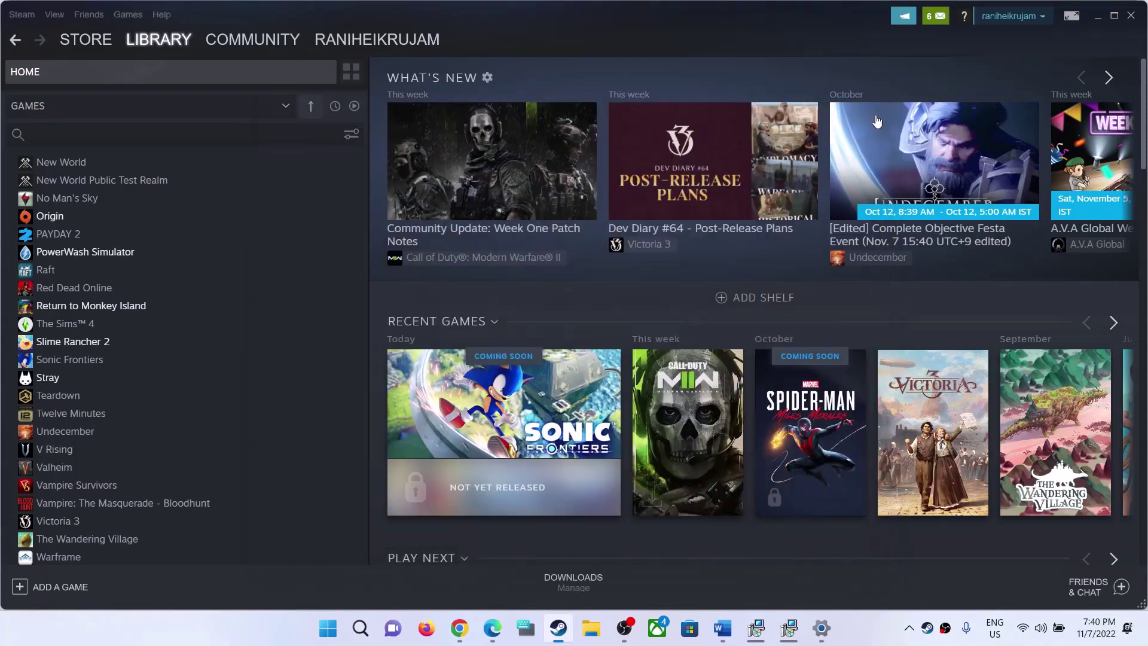
Highlight Step 9's close-overclocking-apps and perform-clean-boot instructions in the Word guide
click(722, 628)
drag(182, 333, 780, 333)
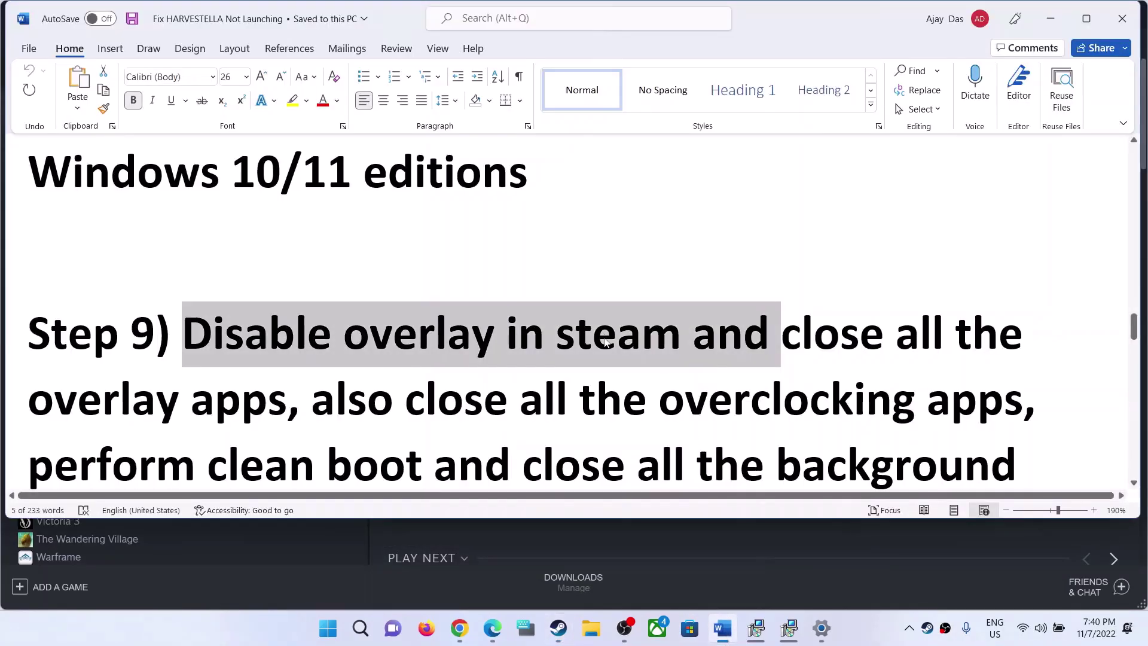
scroll(610, 344, down, 3)
drag(783, 197, 286, 263)
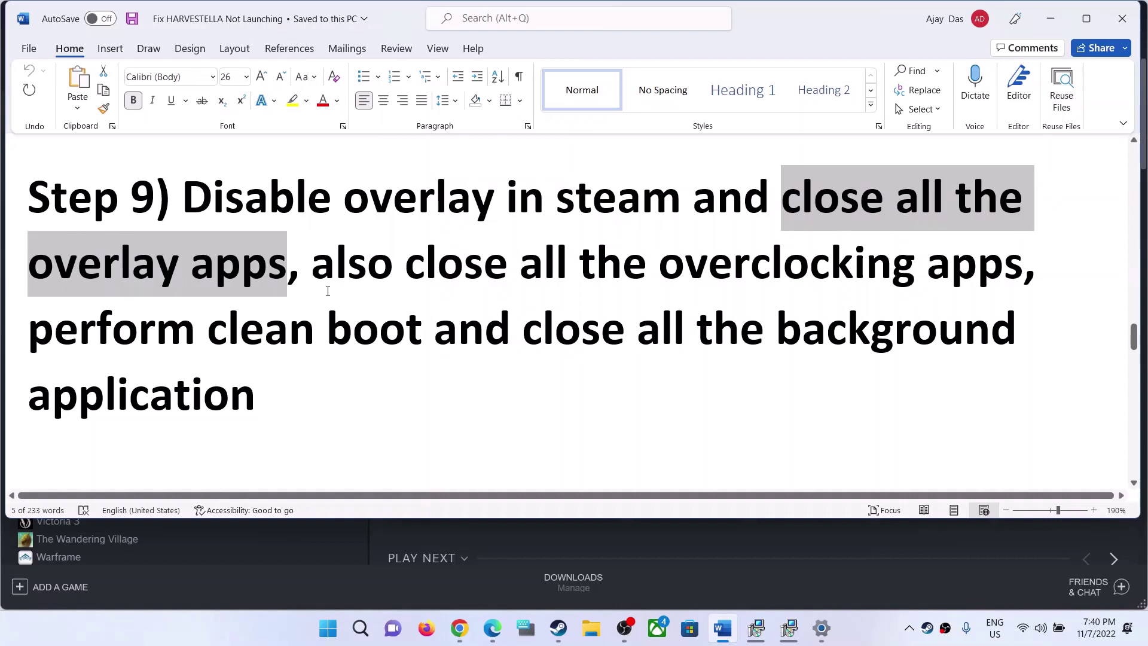
drag(332, 294, 1022, 266)
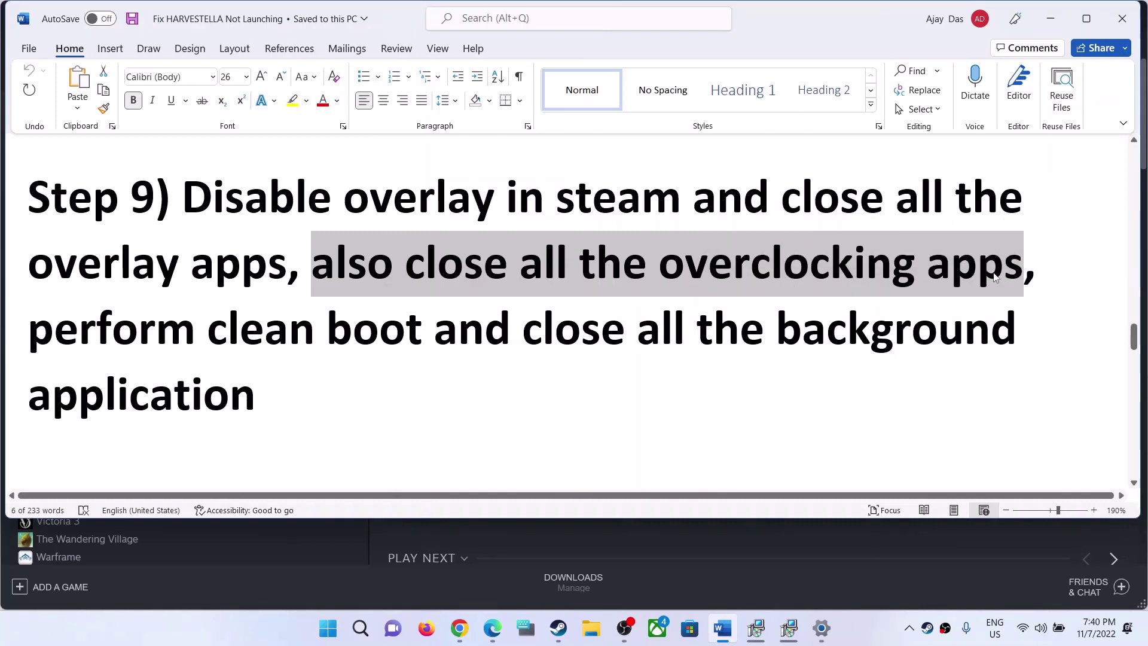
drag(78, 330, 472, 343)
Open System Configuration, hide all Microsoft services, disable the rest, and confirm with OK
click(339, 630)
text(system con)
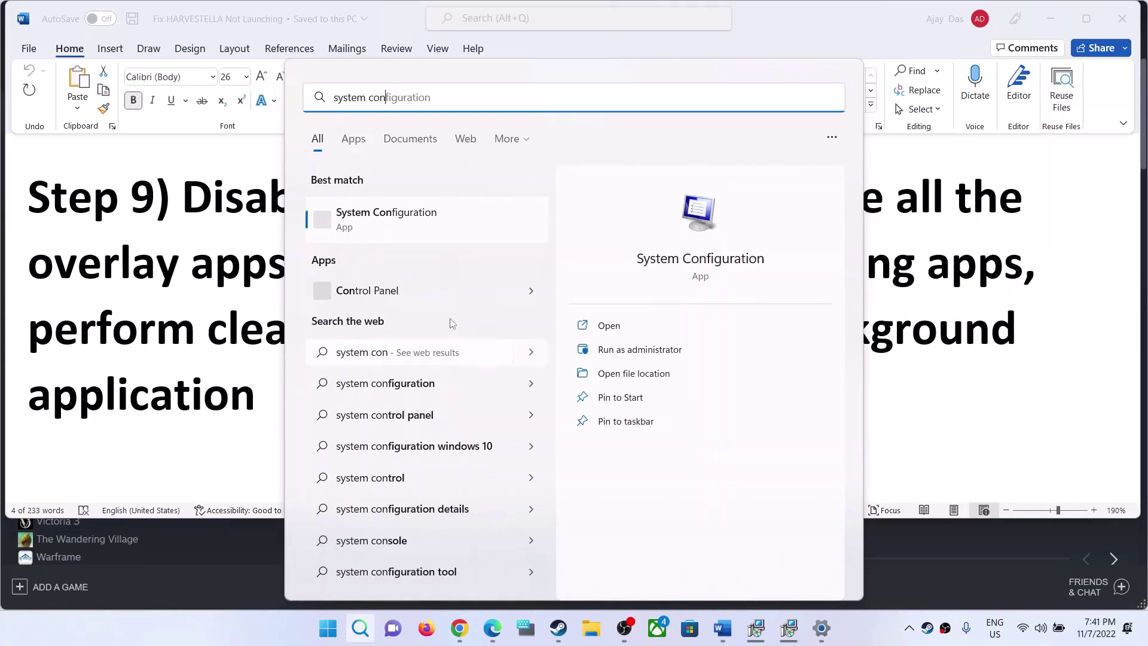
text(figuration)
click(423, 220)
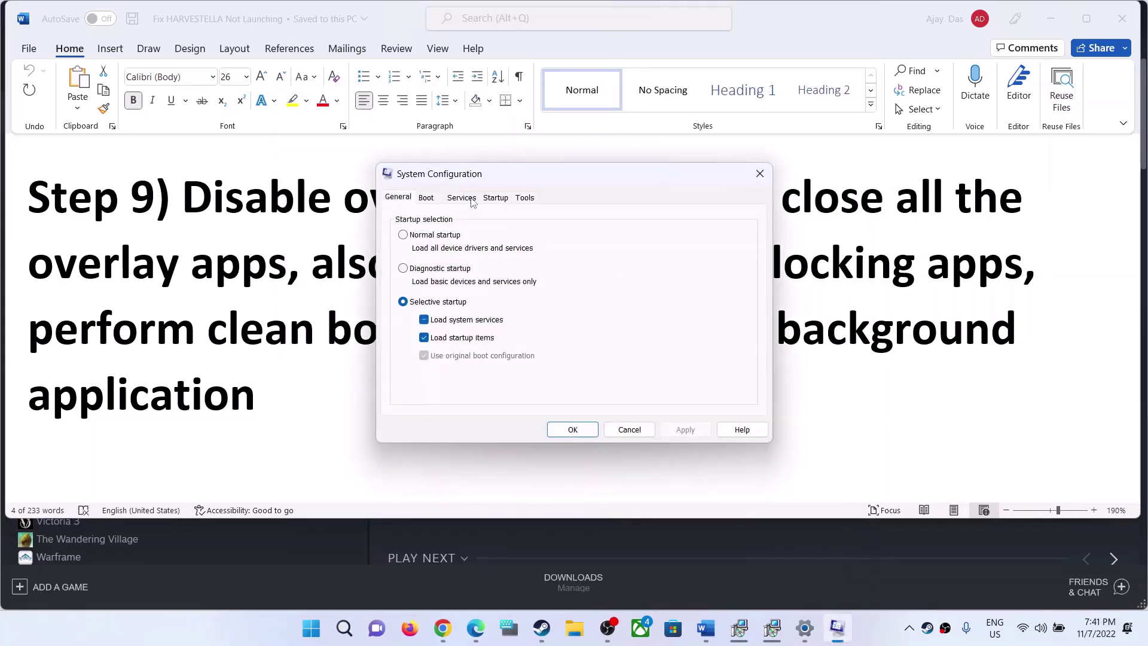
click(462, 198)
click(394, 403)
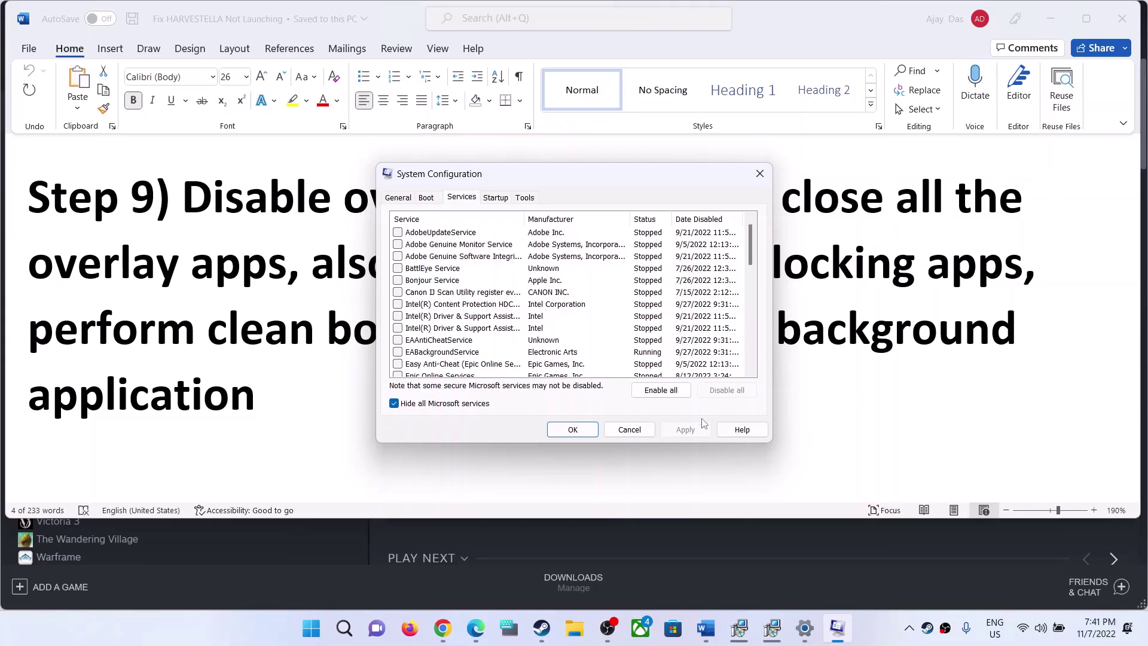
click(575, 434)
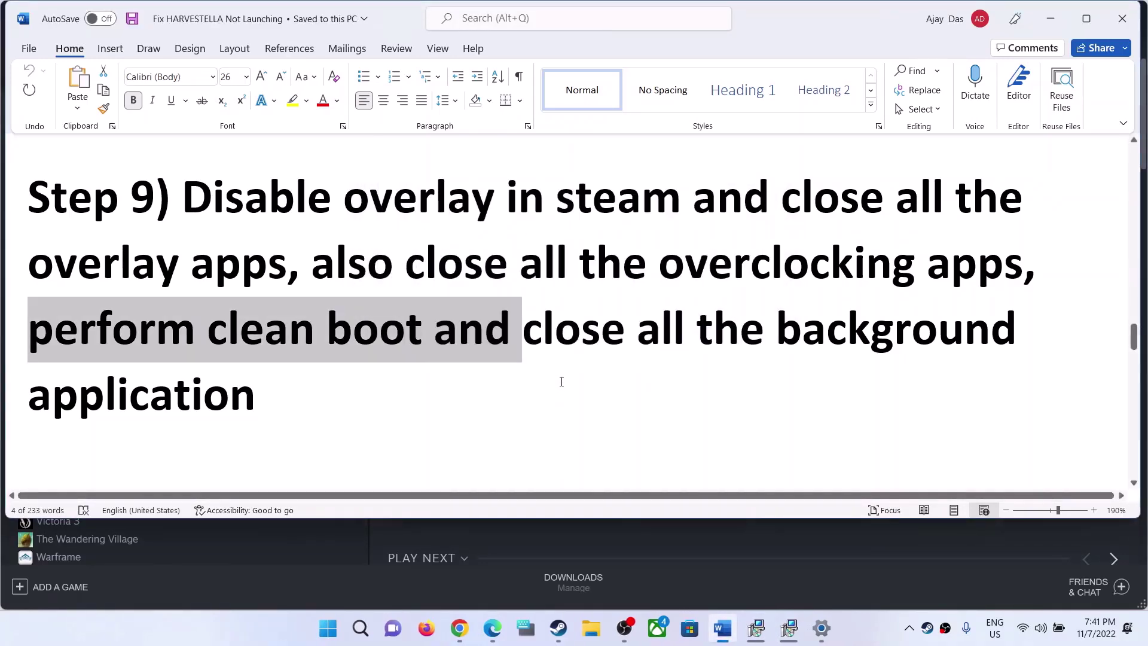
Start a Windows Update check in Settings, then minimize Settings
scroll(561, 381, down, 3)
drag(207, 353, 957, 359)
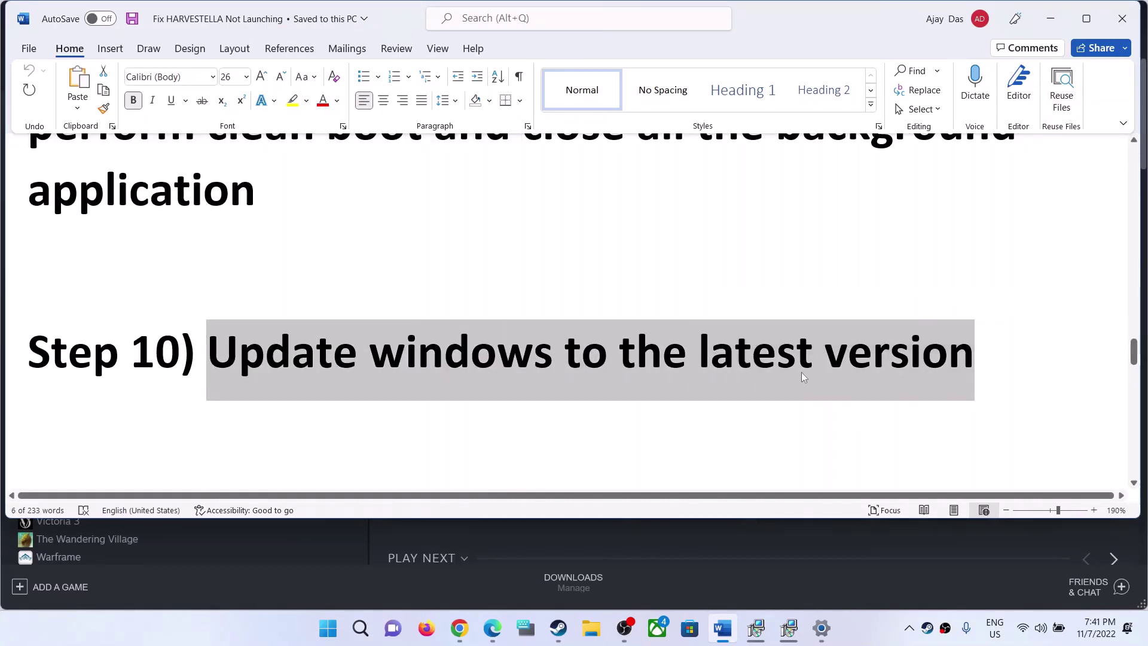
key(alt+Tab)
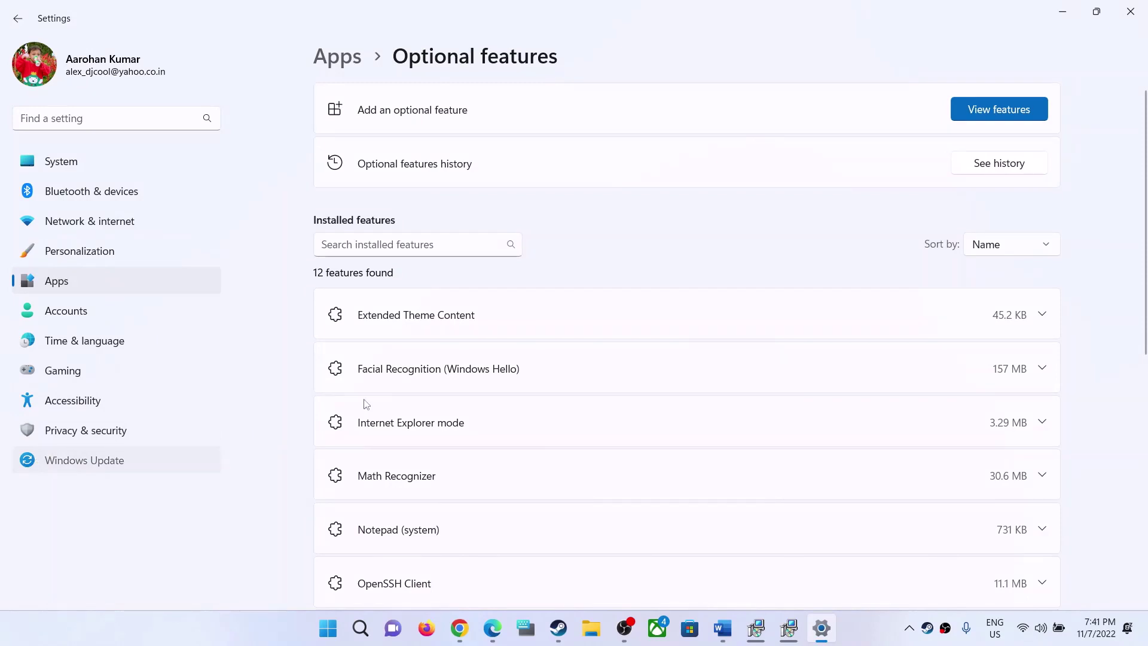
click(84, 459)
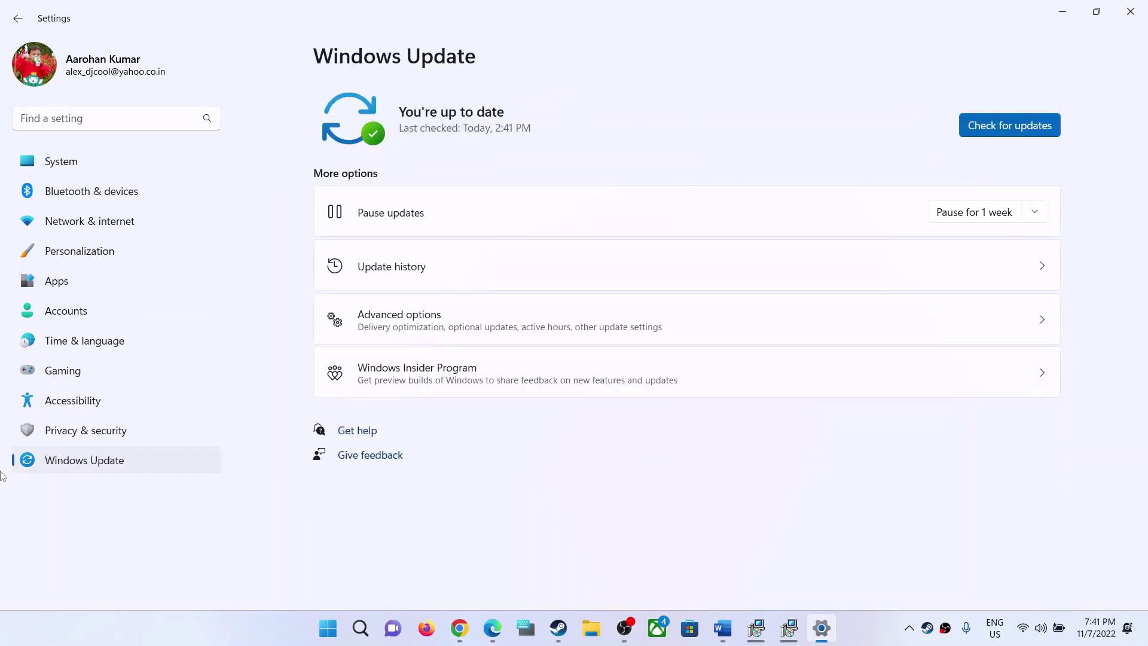
click(1022, 124)
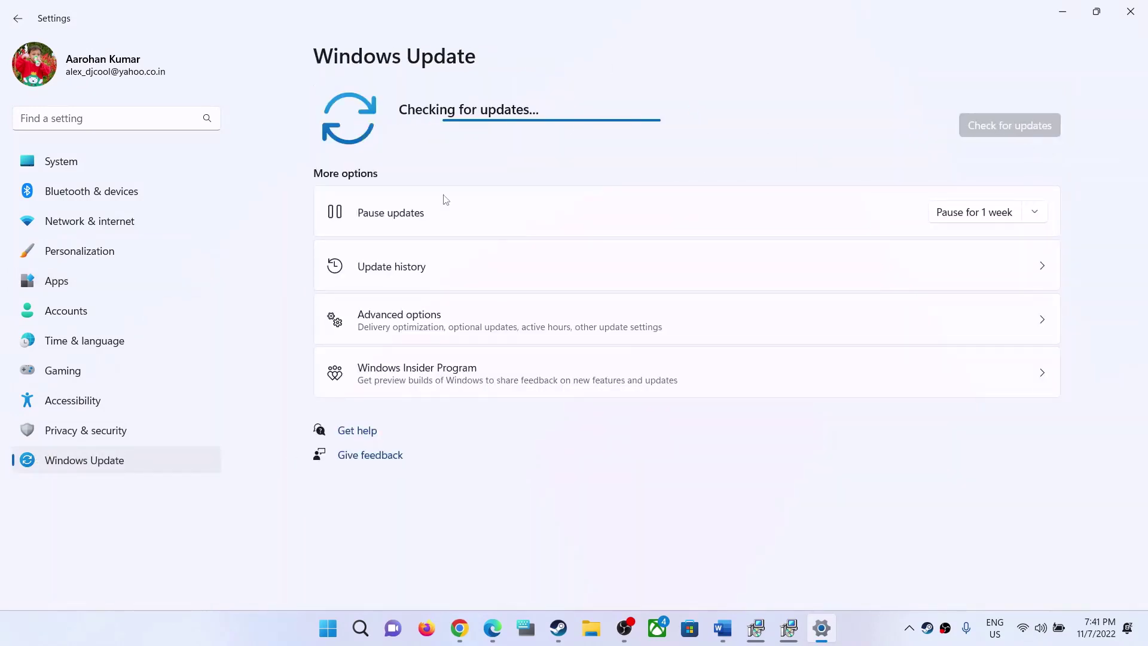
click(1062, 11)
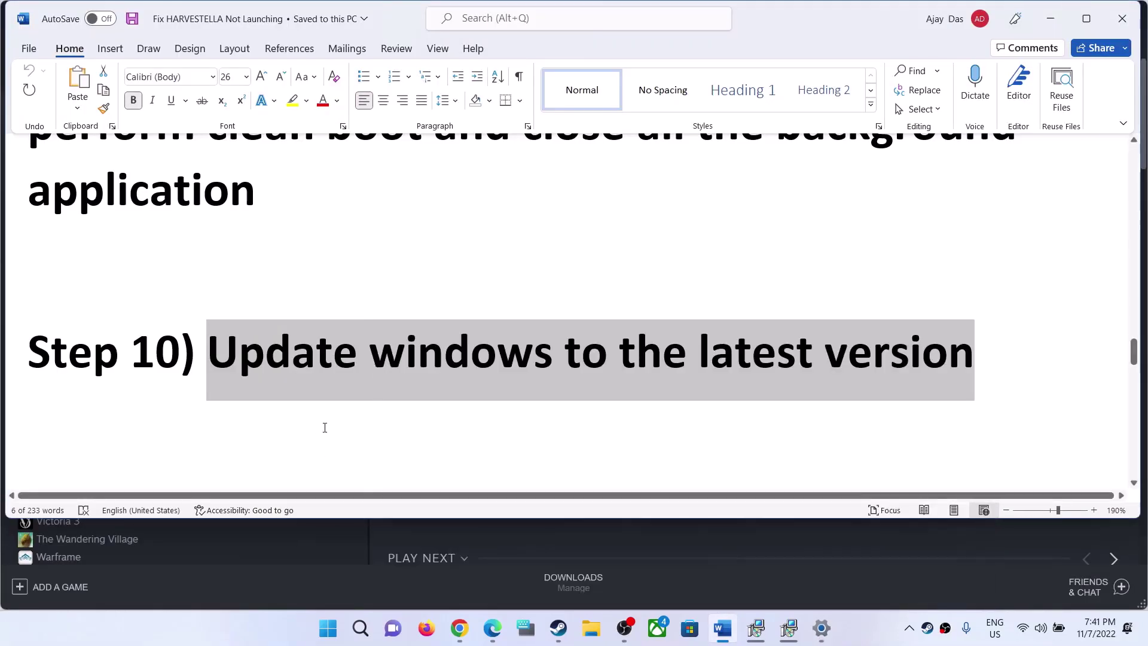
Highlight the guide's Verify the game files step and minimize Word to reveal Steam
scroll(325, 427, down, 3)
drag(234, 378, 686, 402)
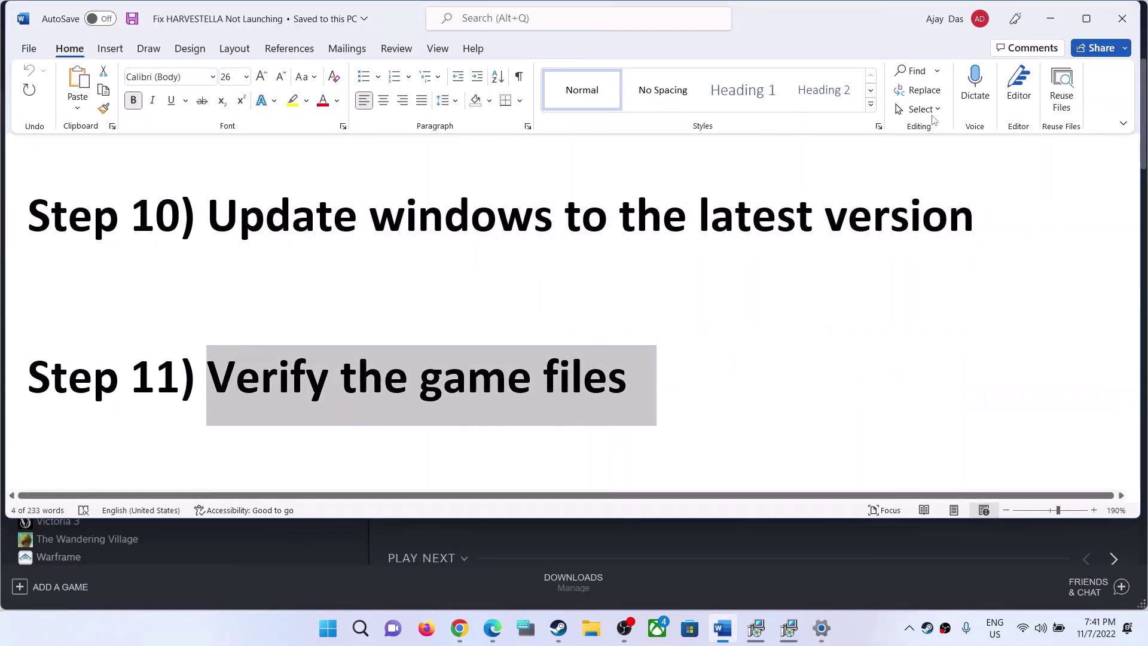
click(1047, 24)
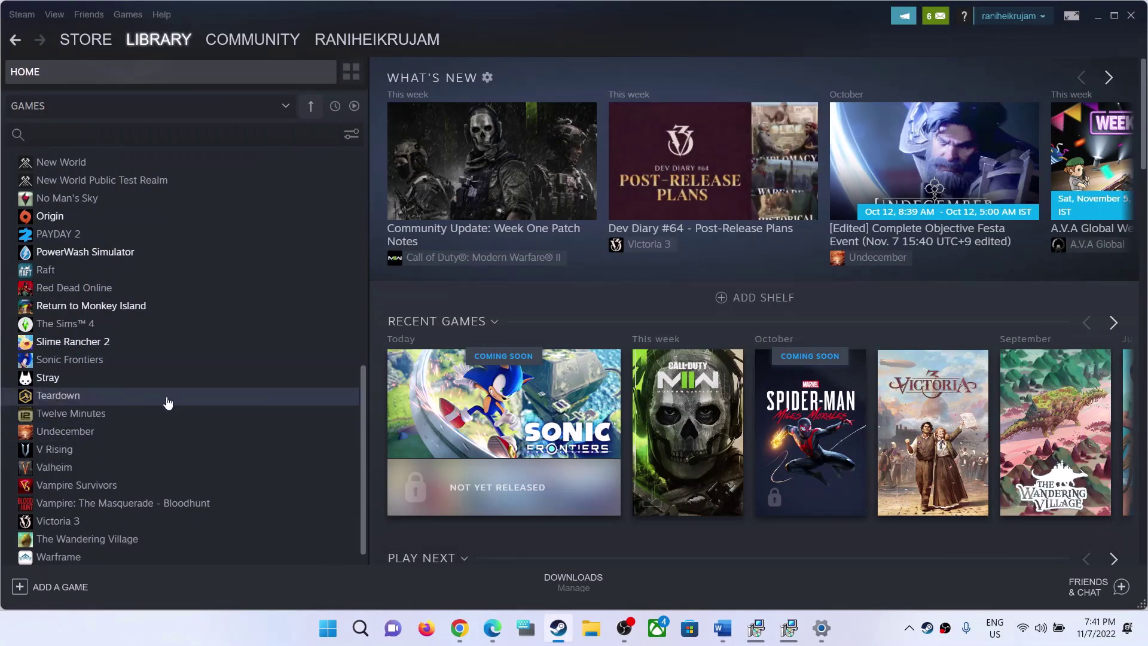
View the Local Files section of Stray's Steam Properties, close it, and return to the Word guide
right_click(82, 386)
click(114, 471)
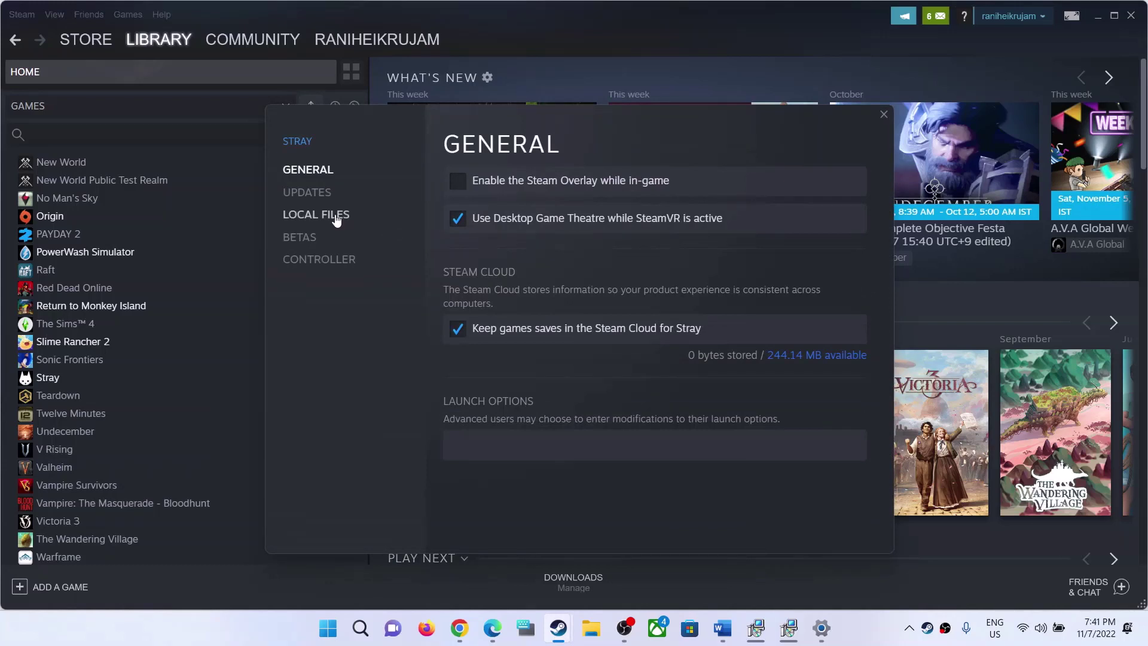
click(332, 215)
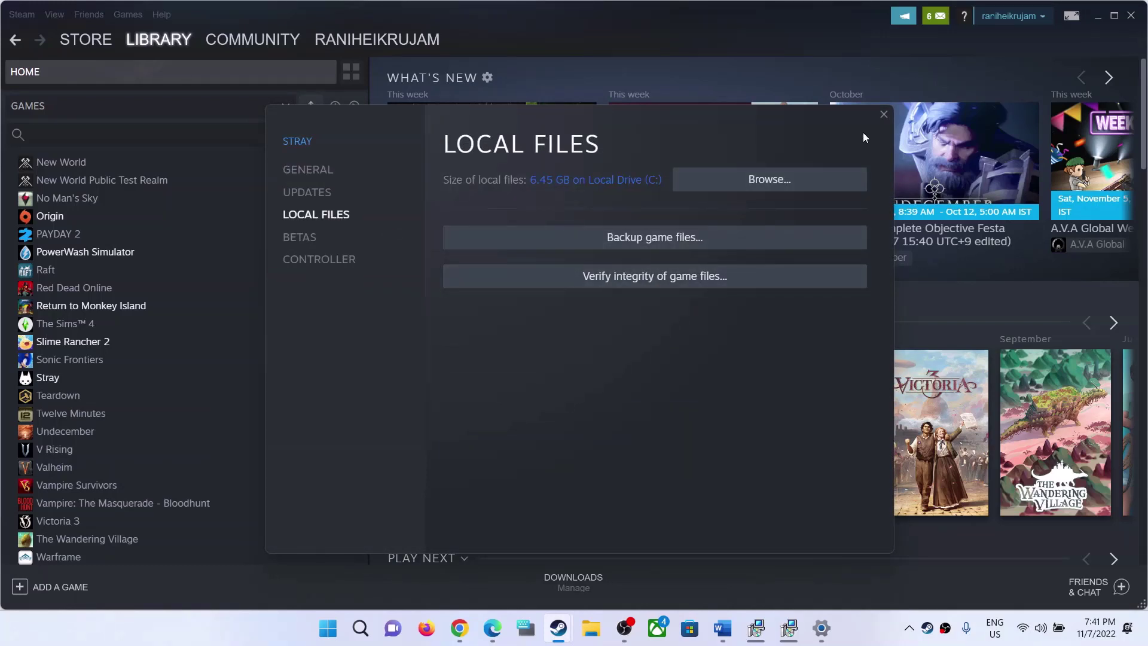
click(884, 114)
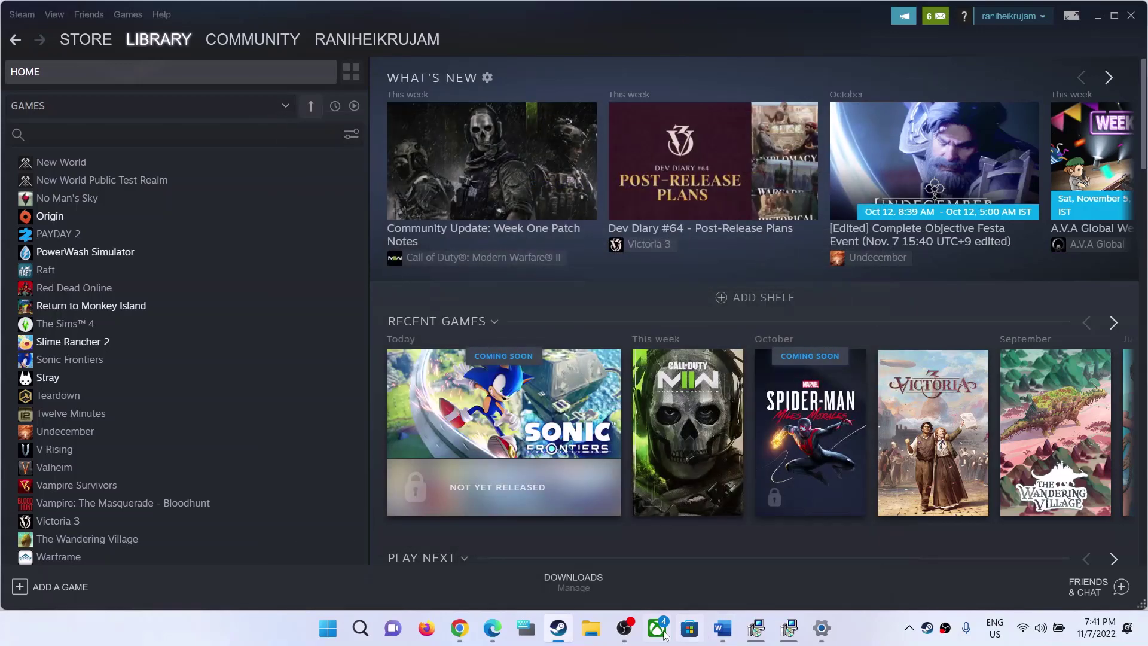
click(730, 634)
Copy 'View advanced system settings' from the guide and open System Properties through Windows search
scroll(428, 325, down, 5)
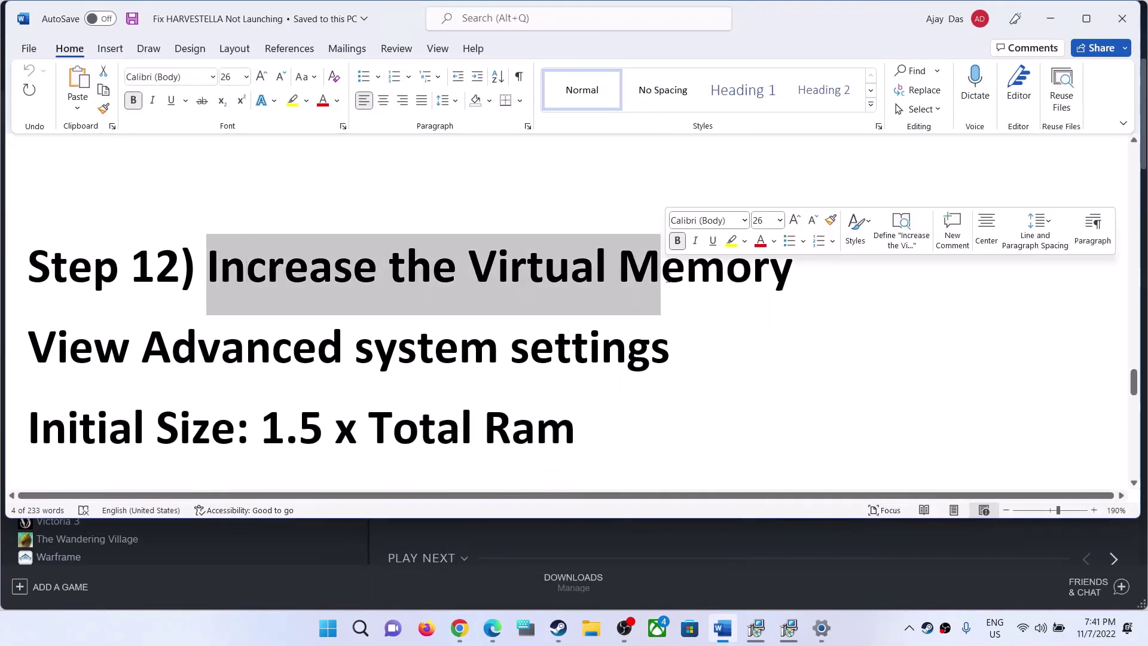
drag(681, 347, 81, 355)
key(ctrl+c)
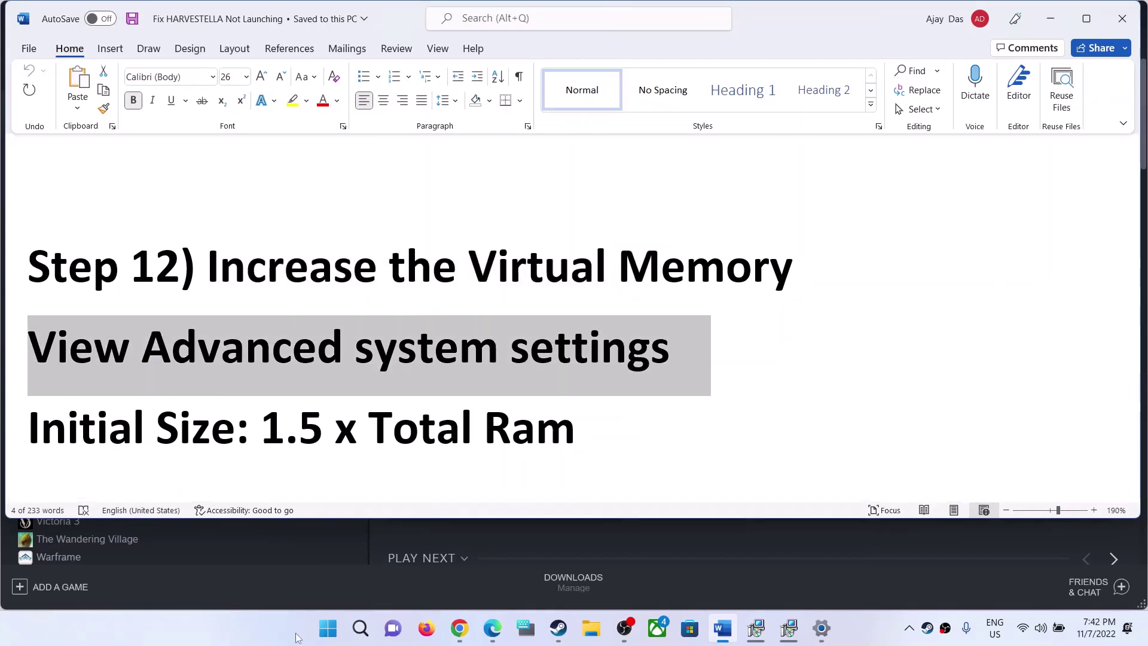
click(360, 627)
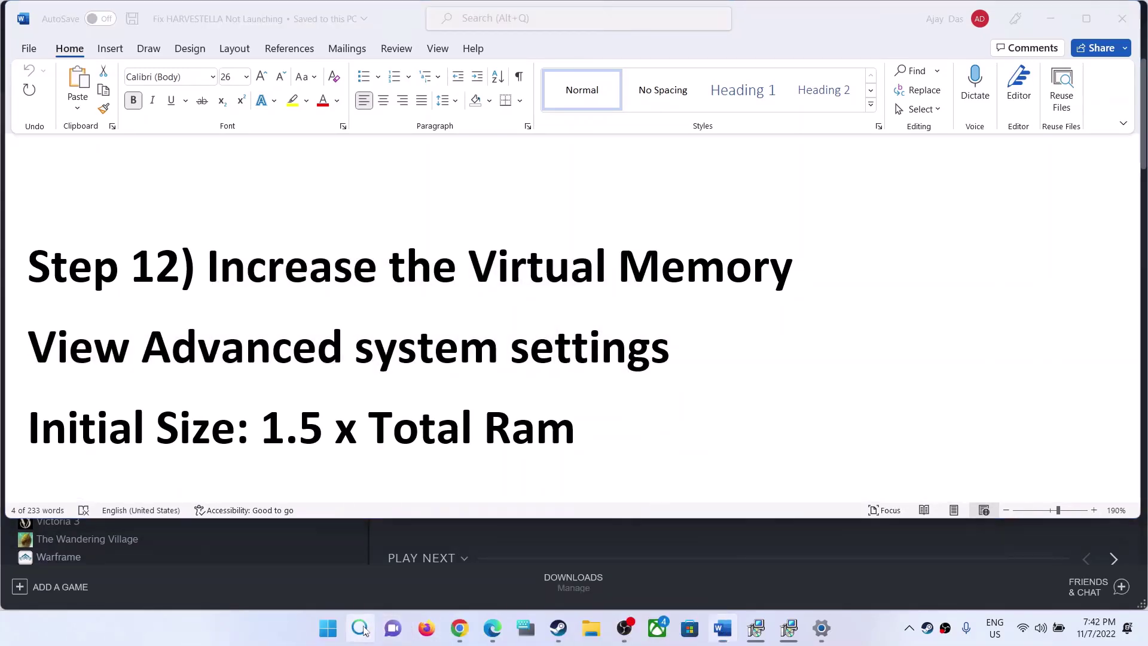
key(ctrl+v)
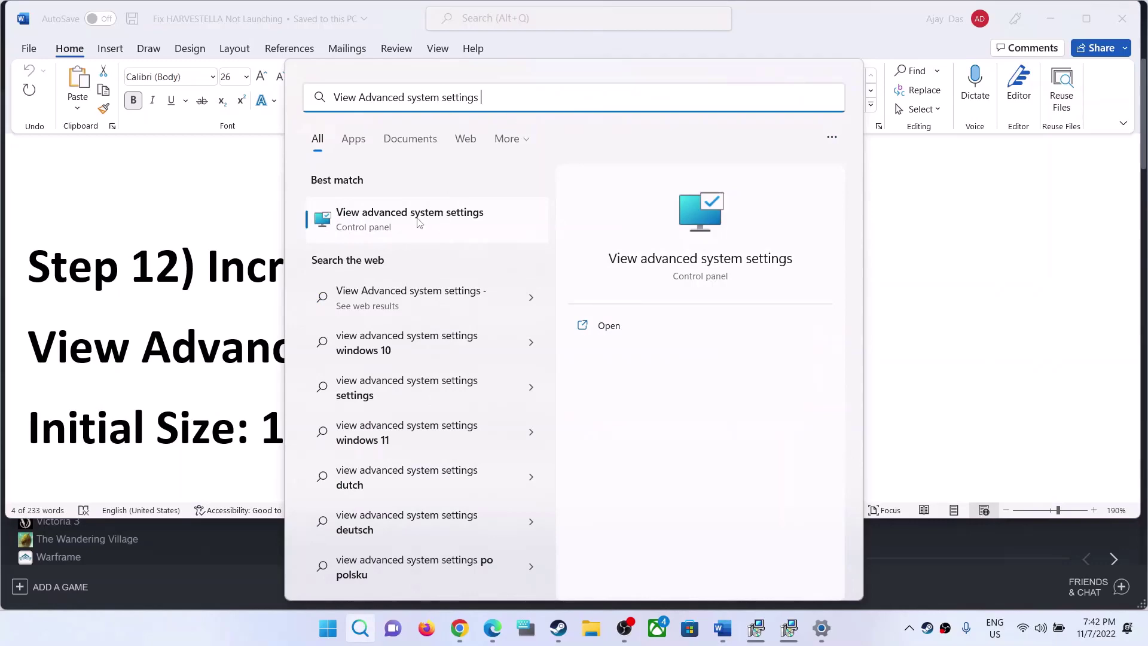
click(417, 220)
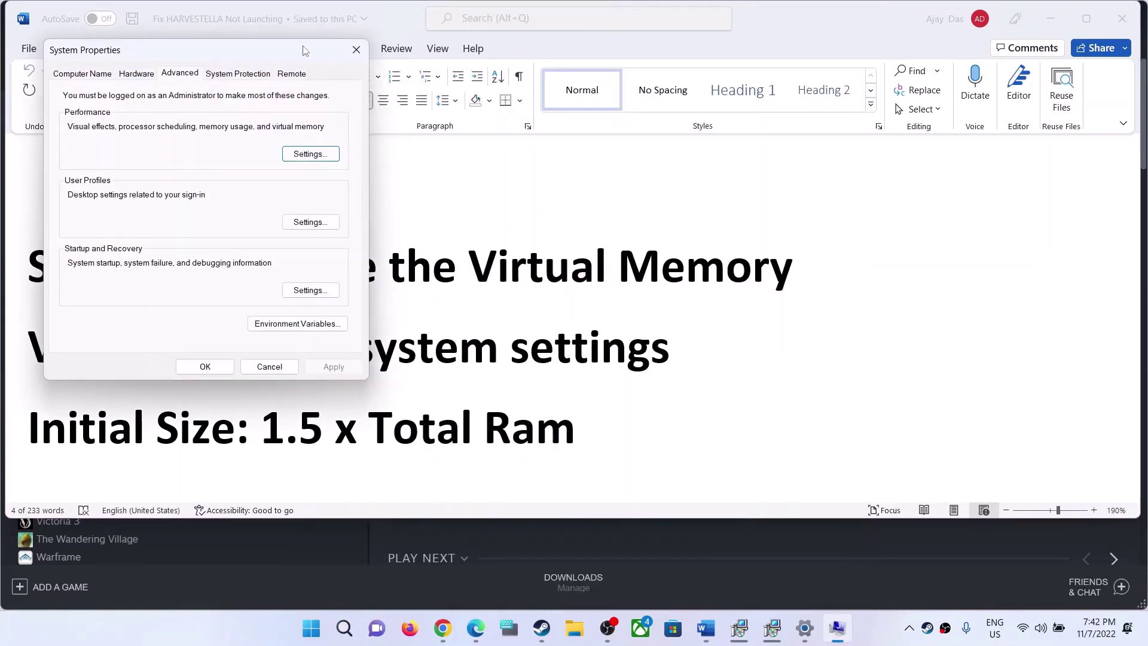
drag(303, 51, 731, 187)
Turn off automatic paging file management for C:, choose Custom size, then check the 1.5 x RAM guideline
click(738, 290)
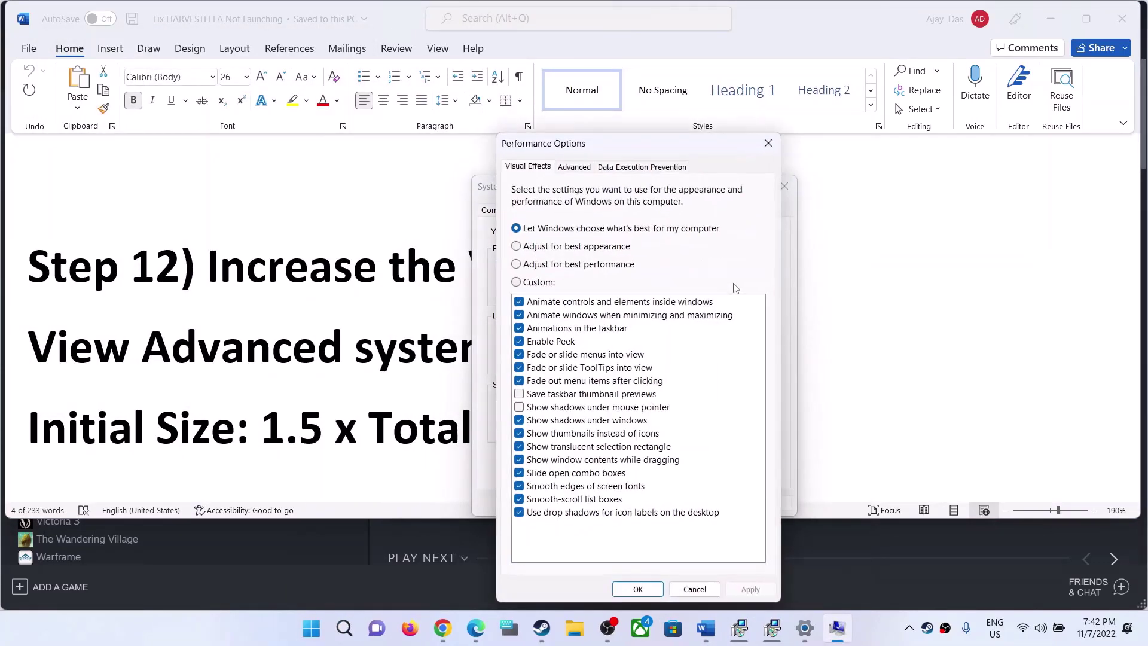
click(575, 168)
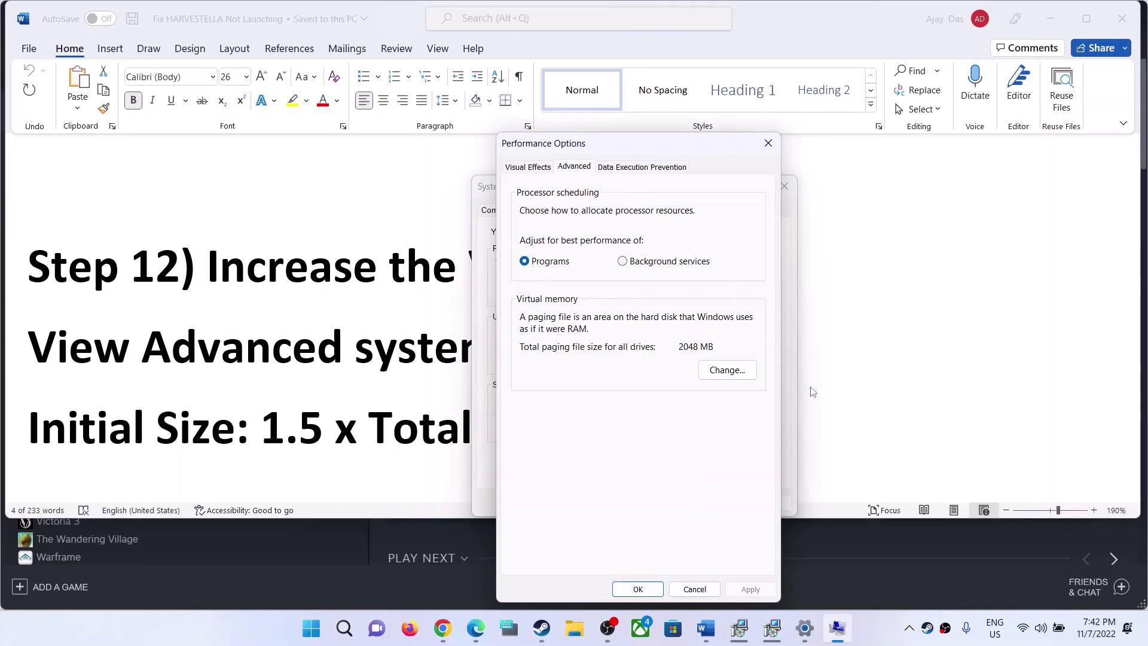
click(729, 374)
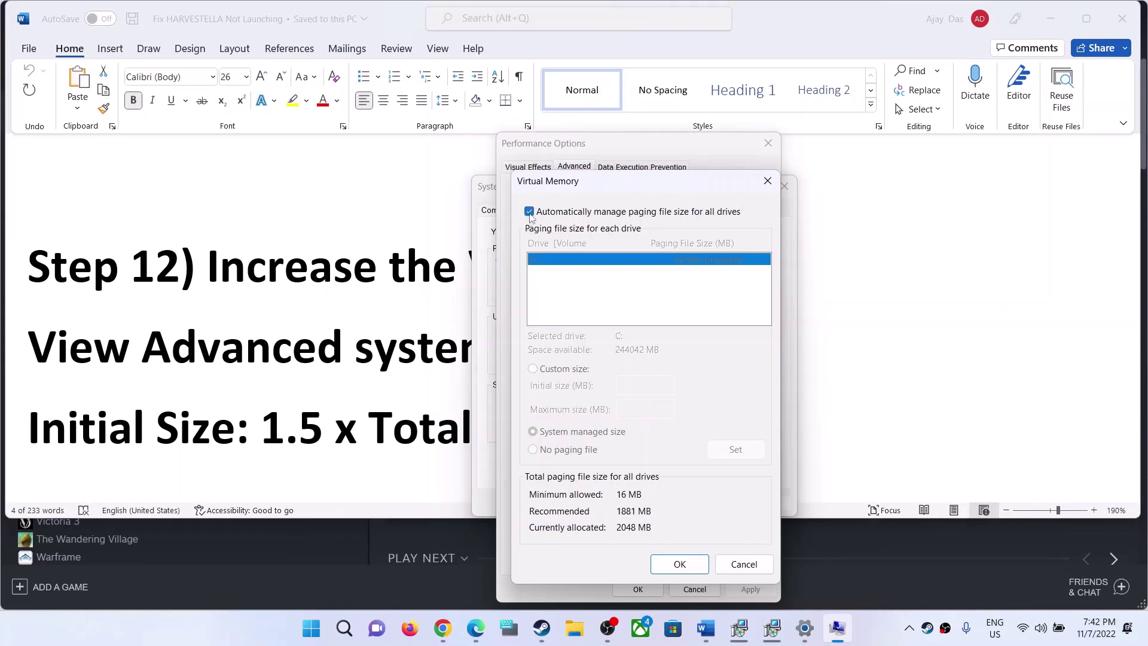
click(529, 212)
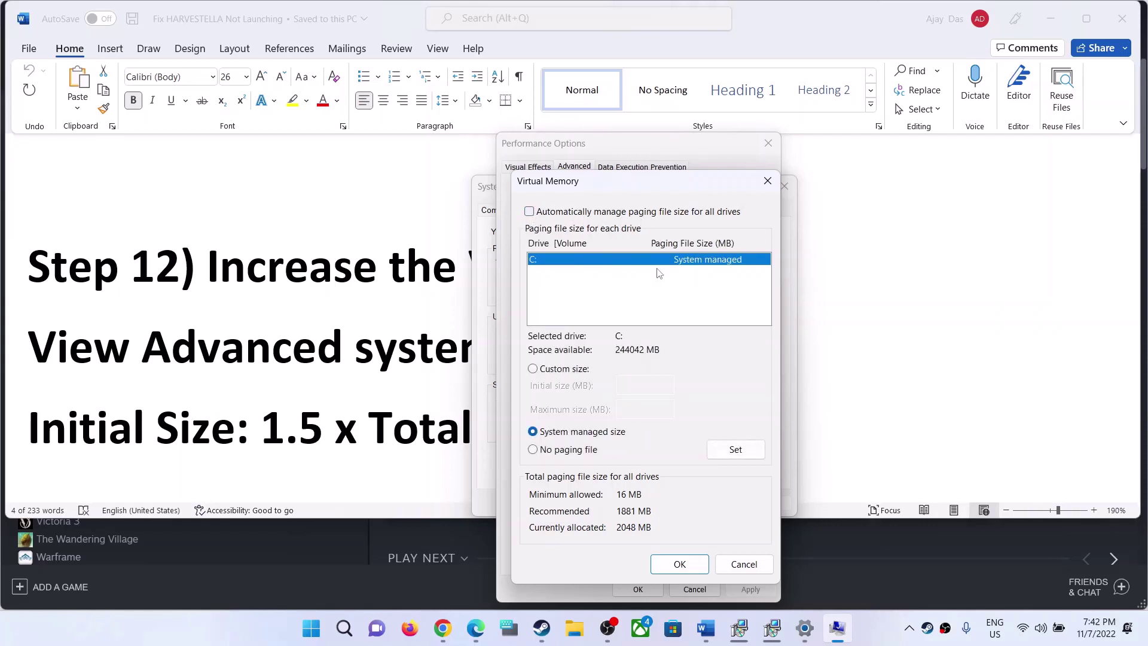
click(532, 370)
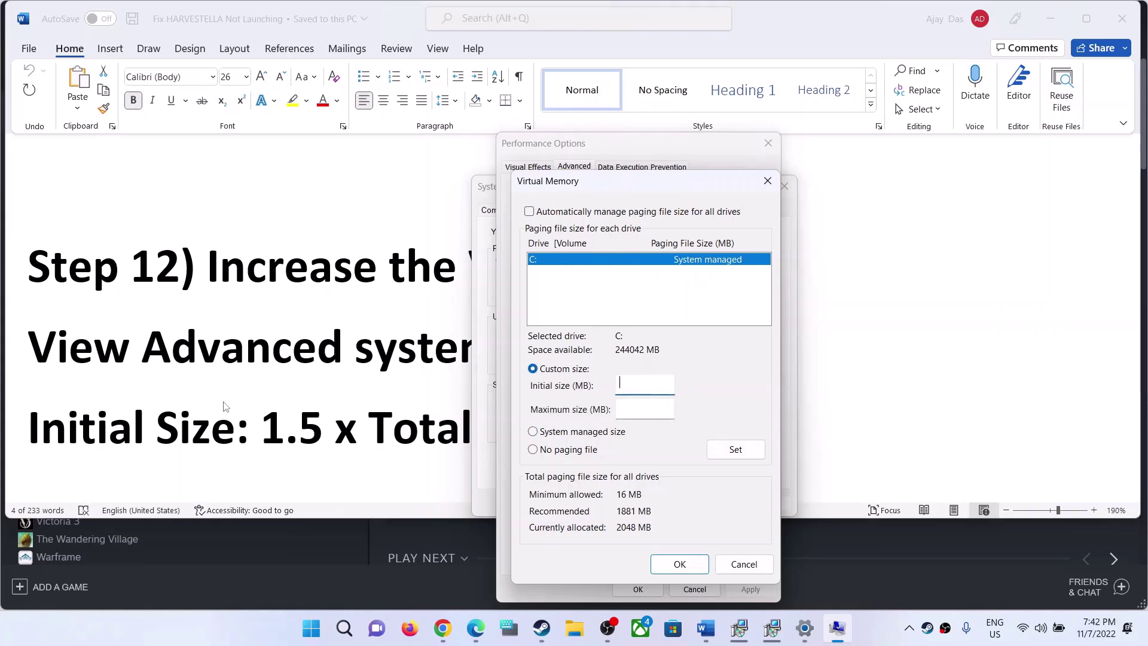
key(alt+Tab)
drag(262, 361, 549, 367)
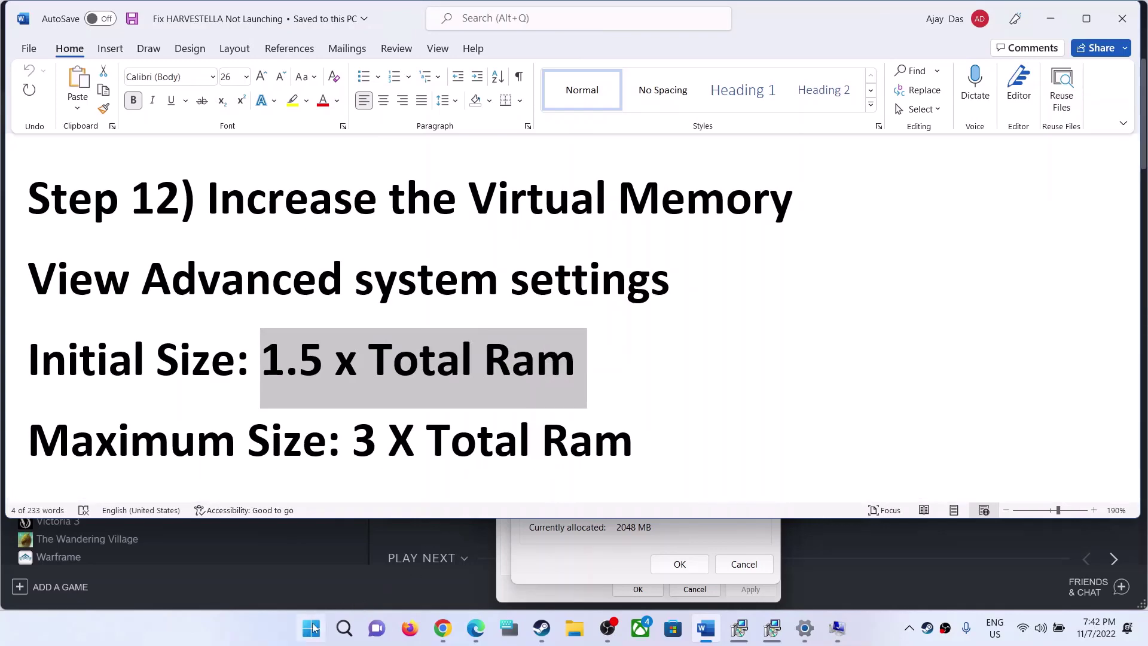